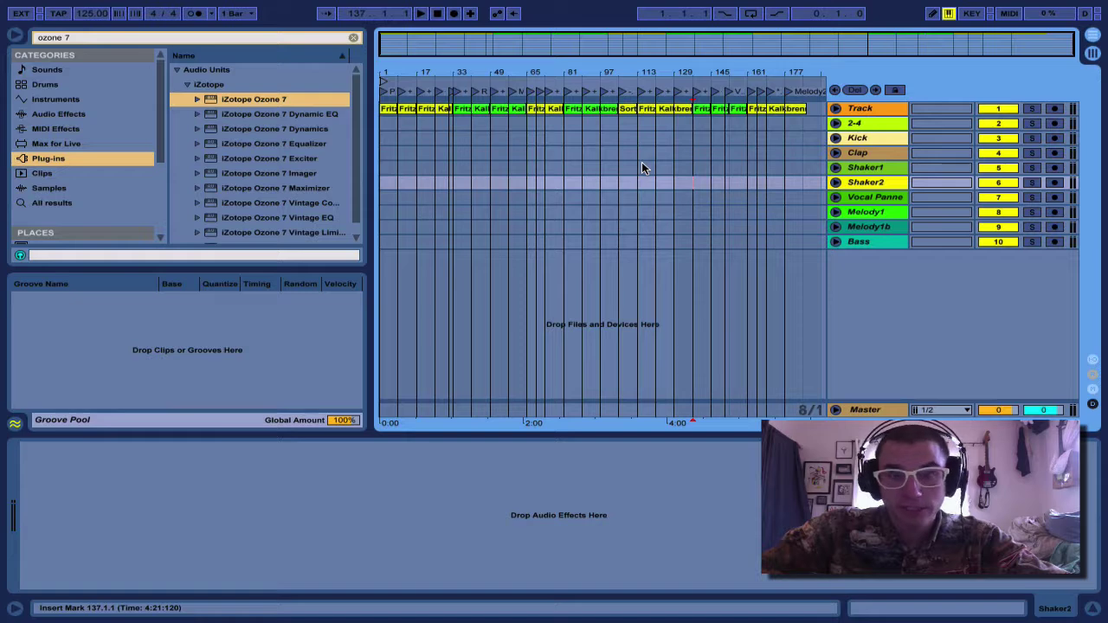
click(619, 151)
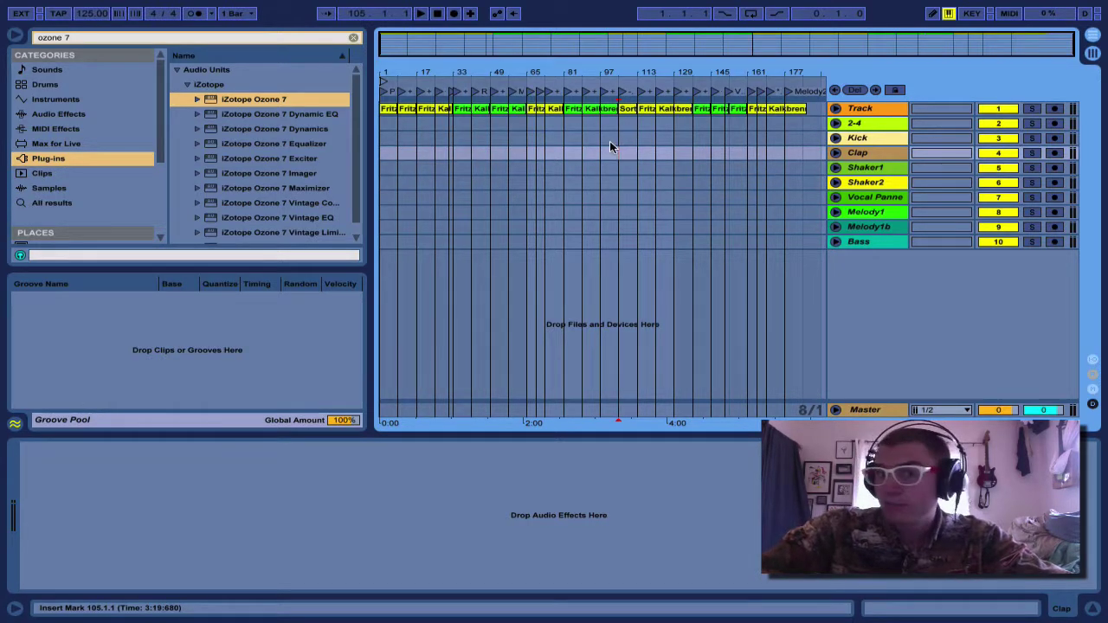
click(609, 141)
key(plus)
key(plus)
key(plus)
key(plus)
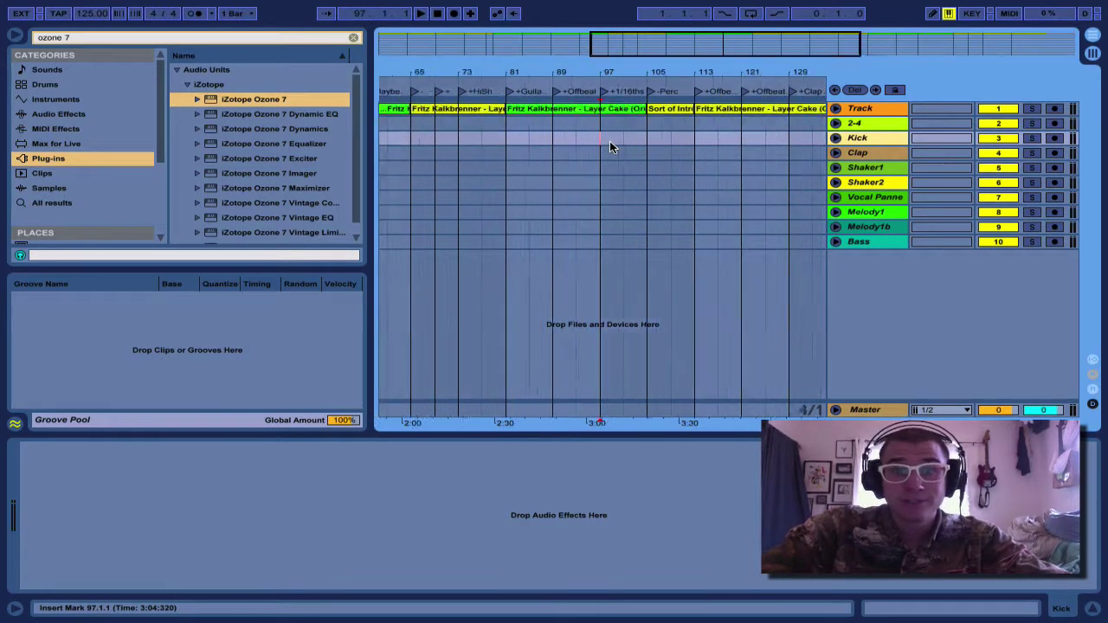
key(minus)
key(minus)
key(minus)
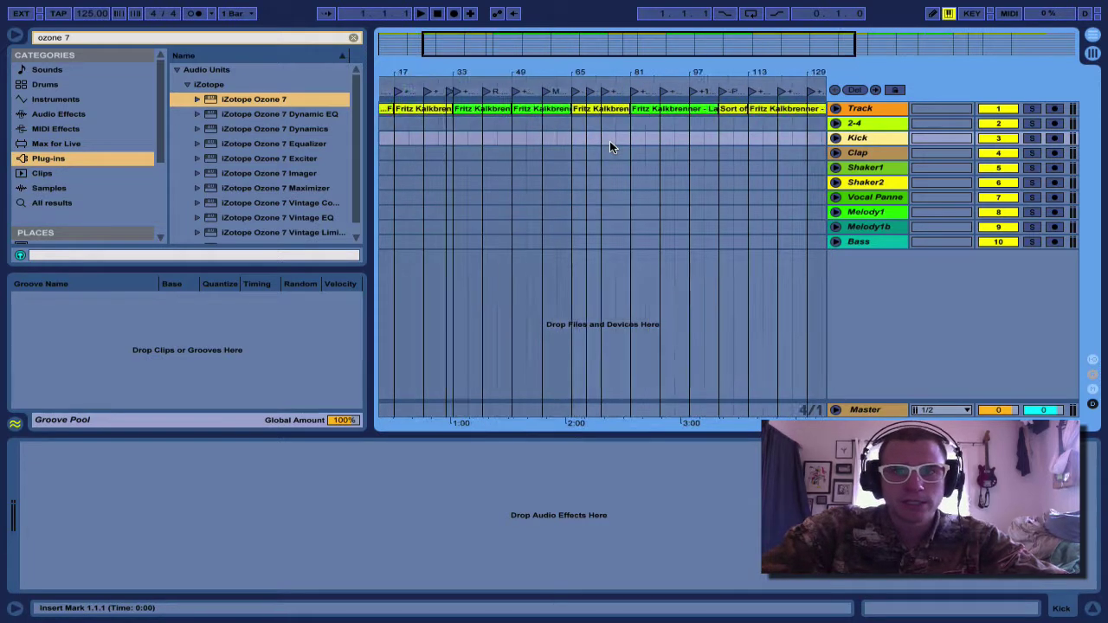
- Unfold the Track lane to show its waveform across the opening sections of the arrangement
click(419, 124)
click(402, 124)
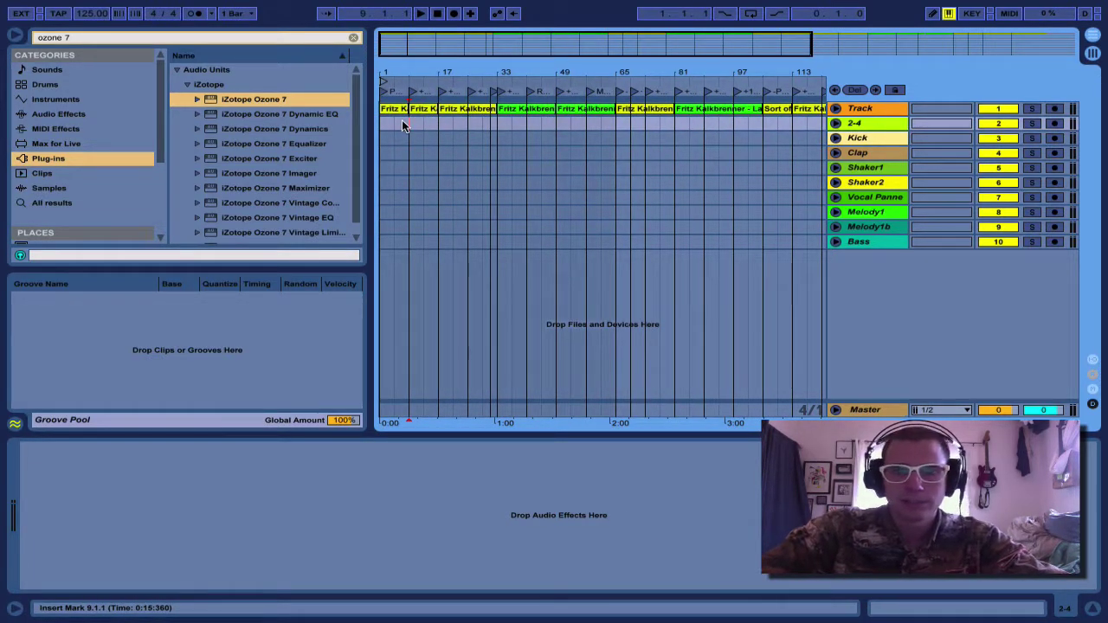
click(833, 110)
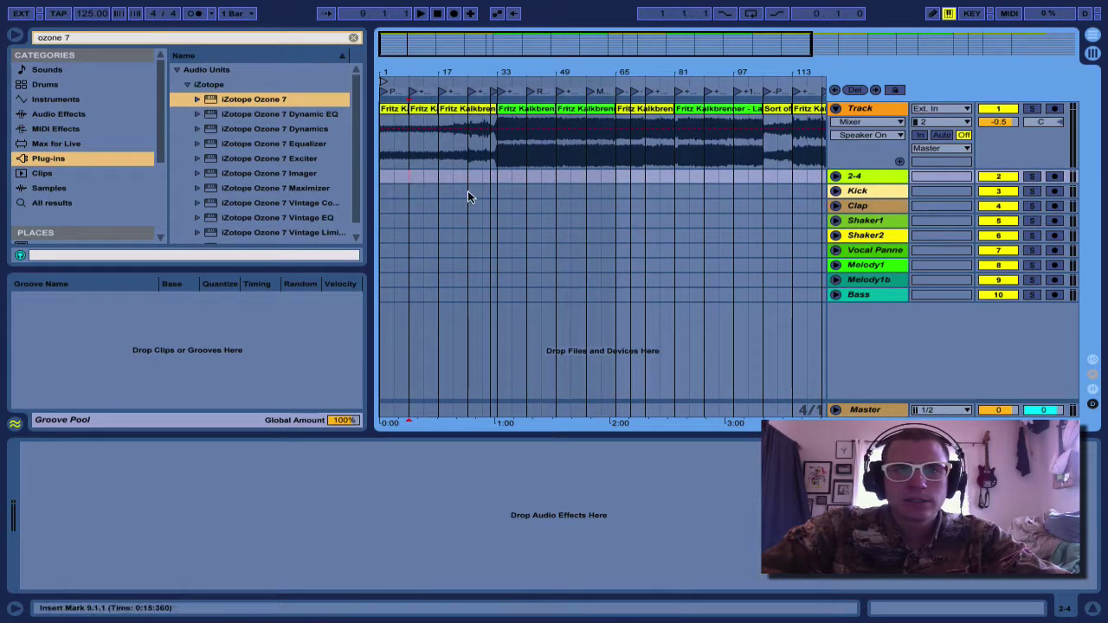
key(plus)
key(plus)
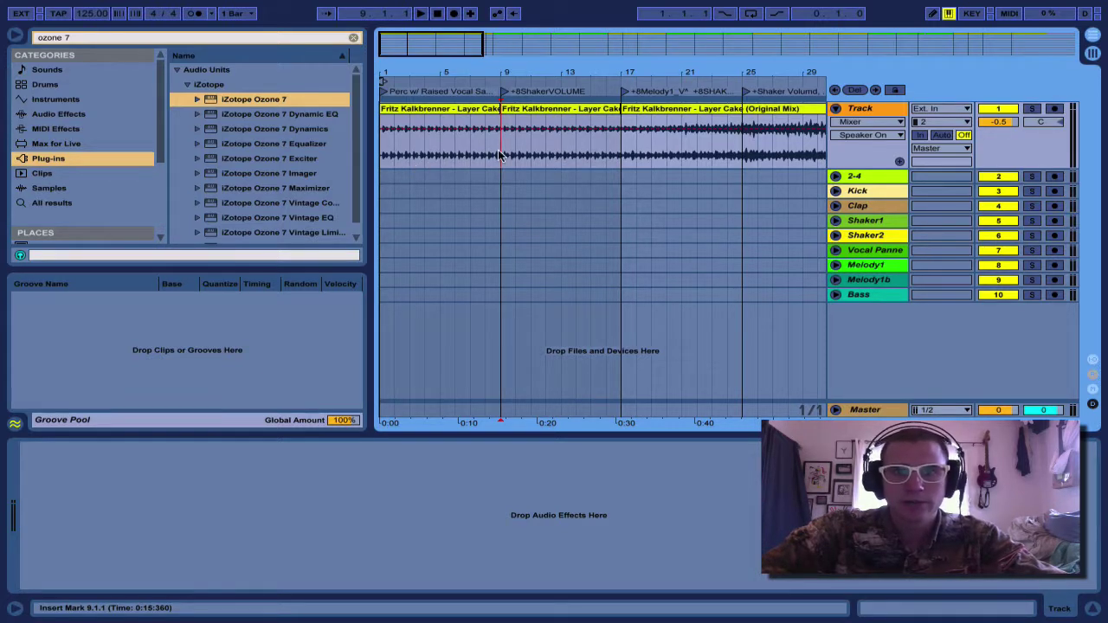
- Select the first Layer Cake clip, bars 1 to 9, and play its opening bars
scroll(500, 156, right, 2)
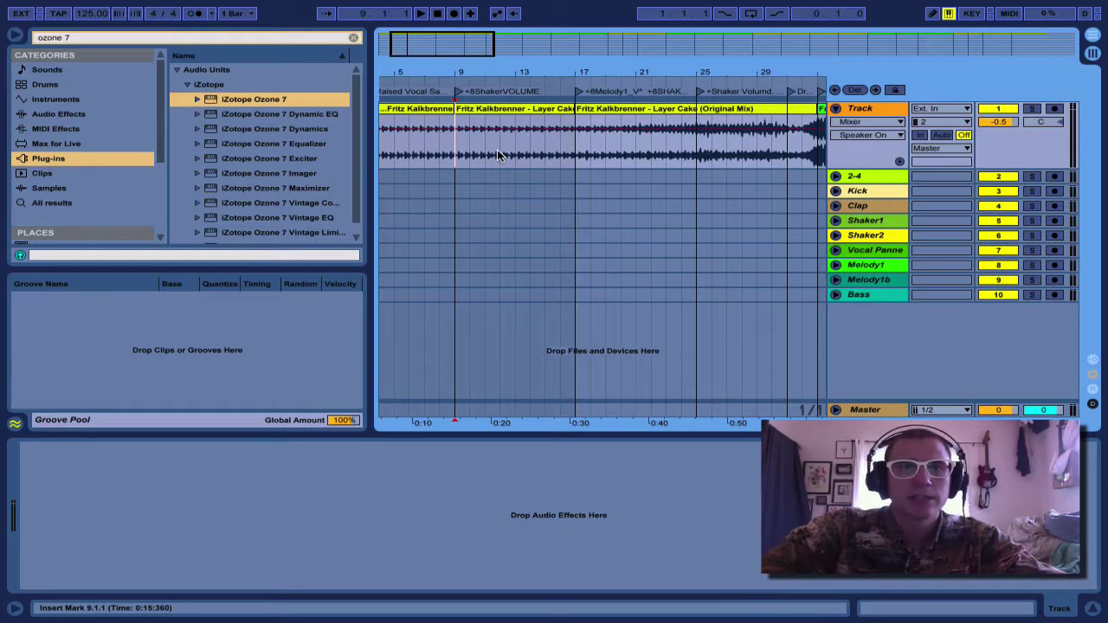
scroll(499, 156, left, 2)
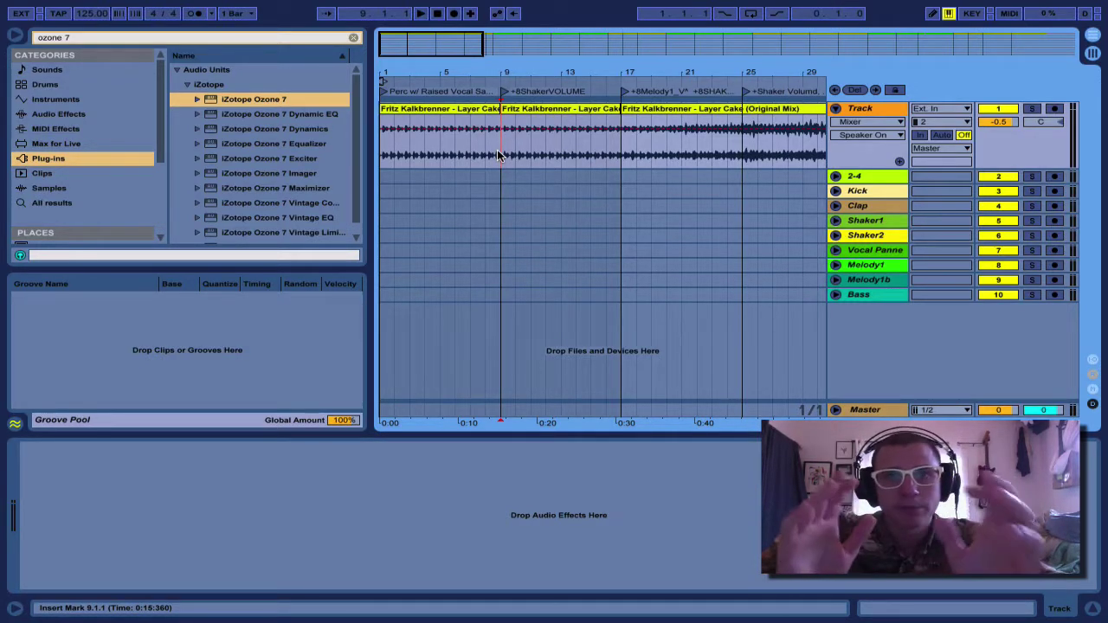
key(plus)
key(plus)
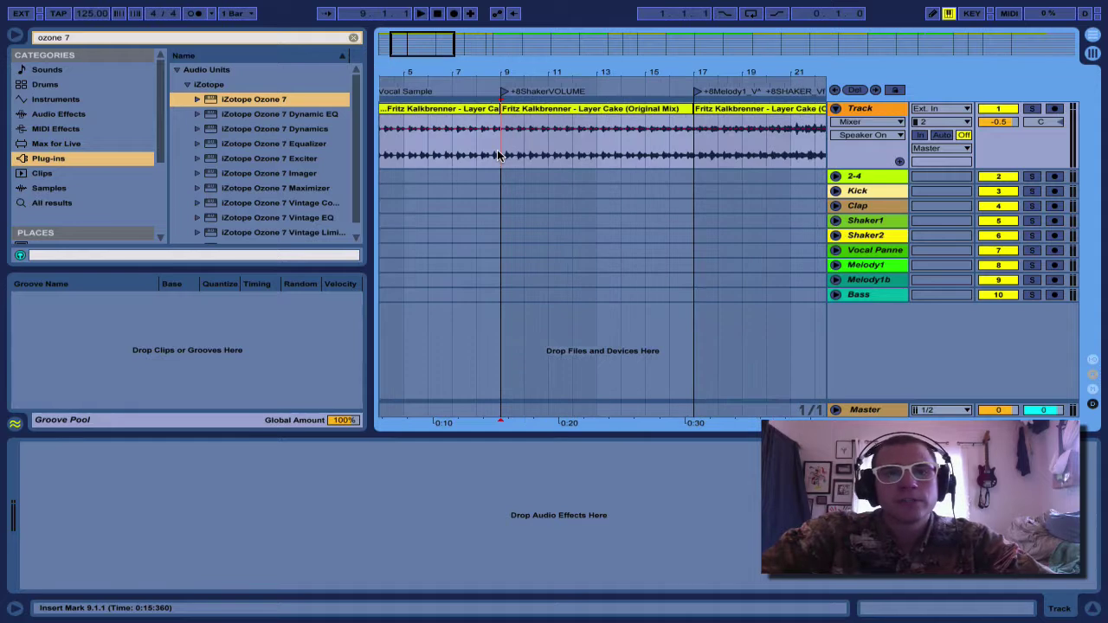
click(538, 110)
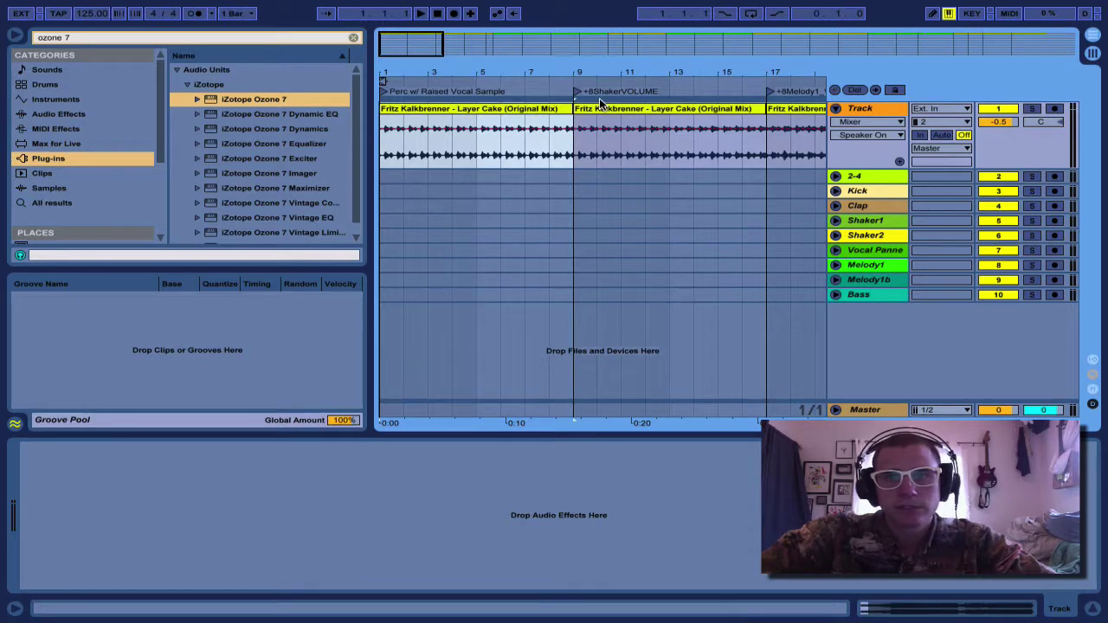
key(space)
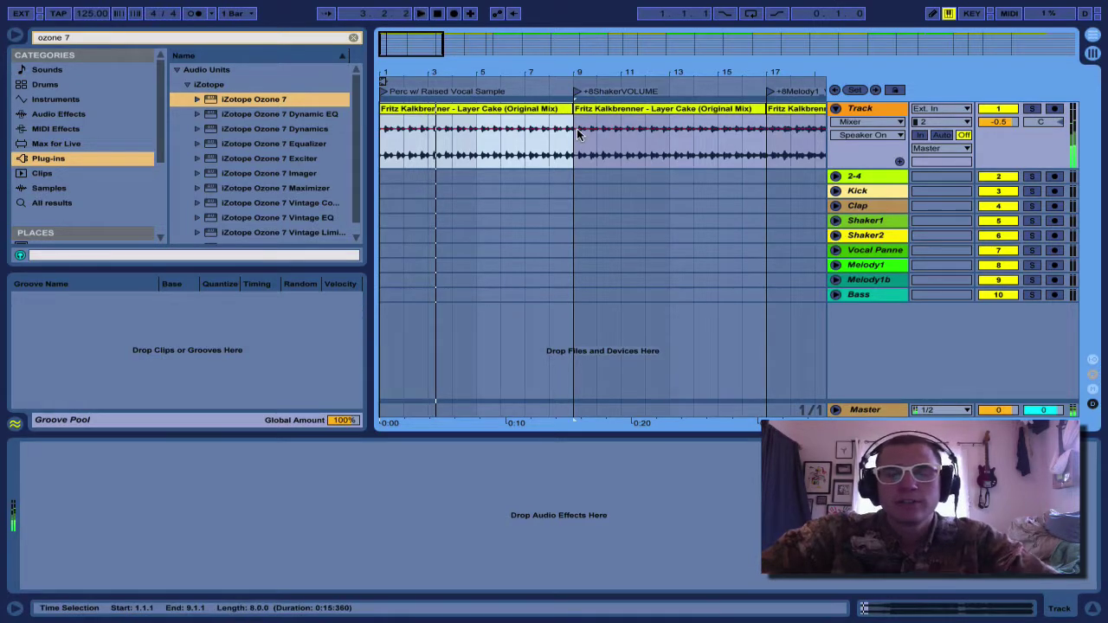
- Examine the Track waveform around the bass and kick entrance at bar 33, and the opening Perc w/ Raised Vocal Sample section
key(minus)
scroll(616, 132, right, 10)
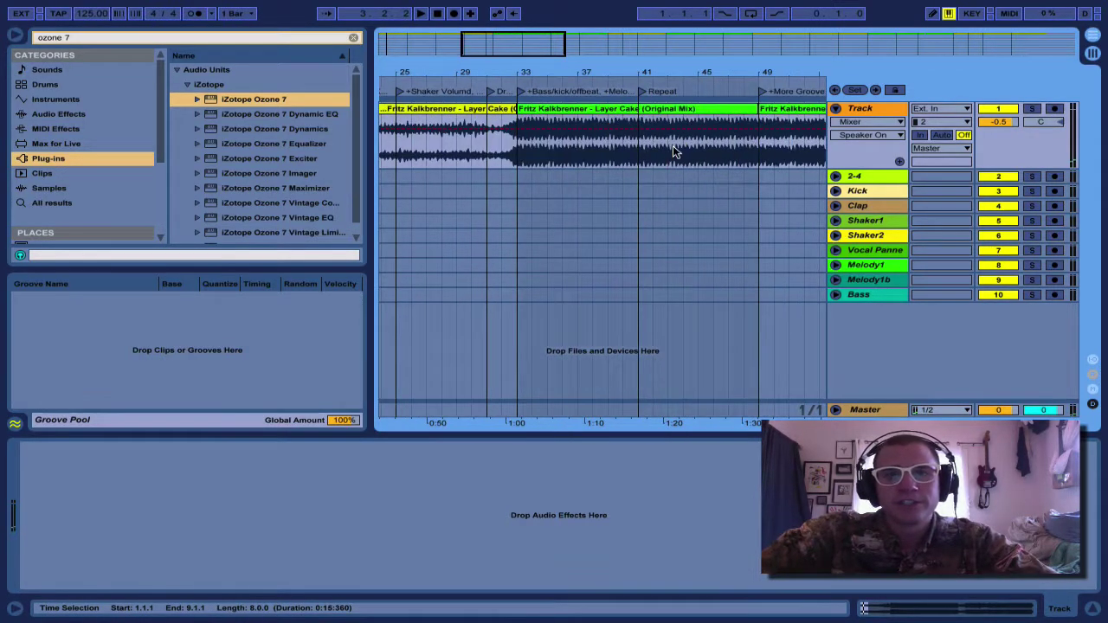
click(668, 149)
scroll(668, 152, left, 10)
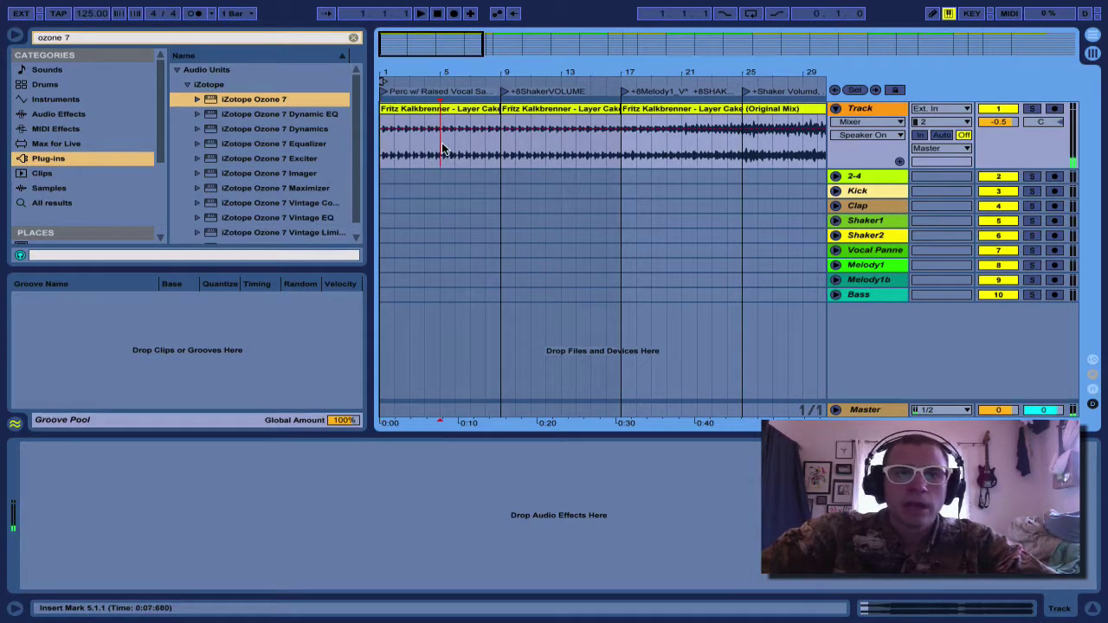
key(plus)
key(plus)
key(plus)
key(minus)
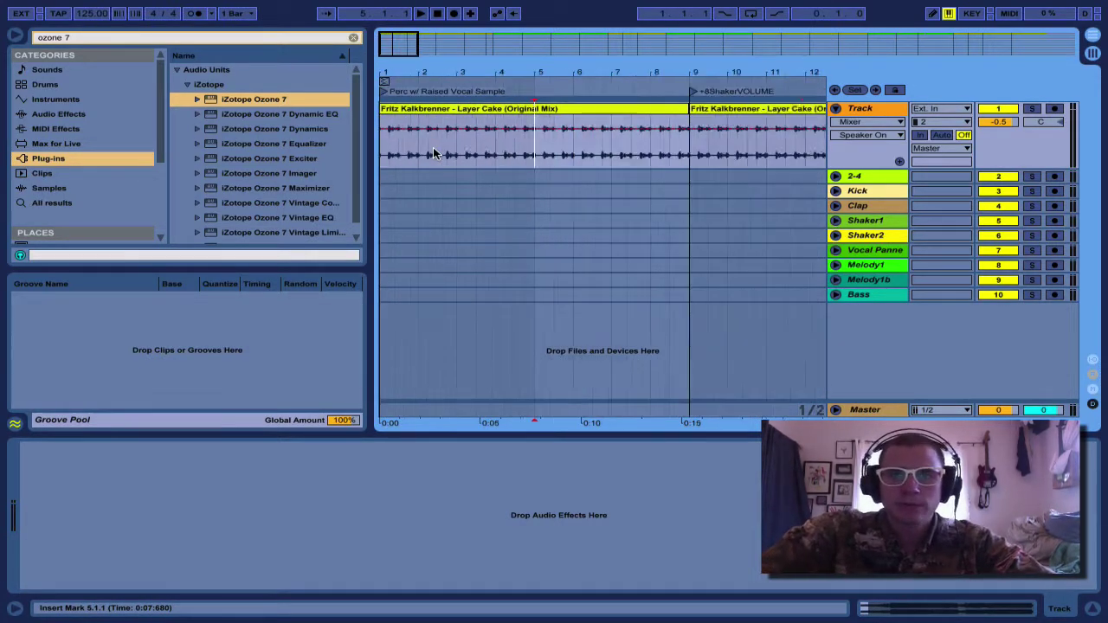
key(minus)
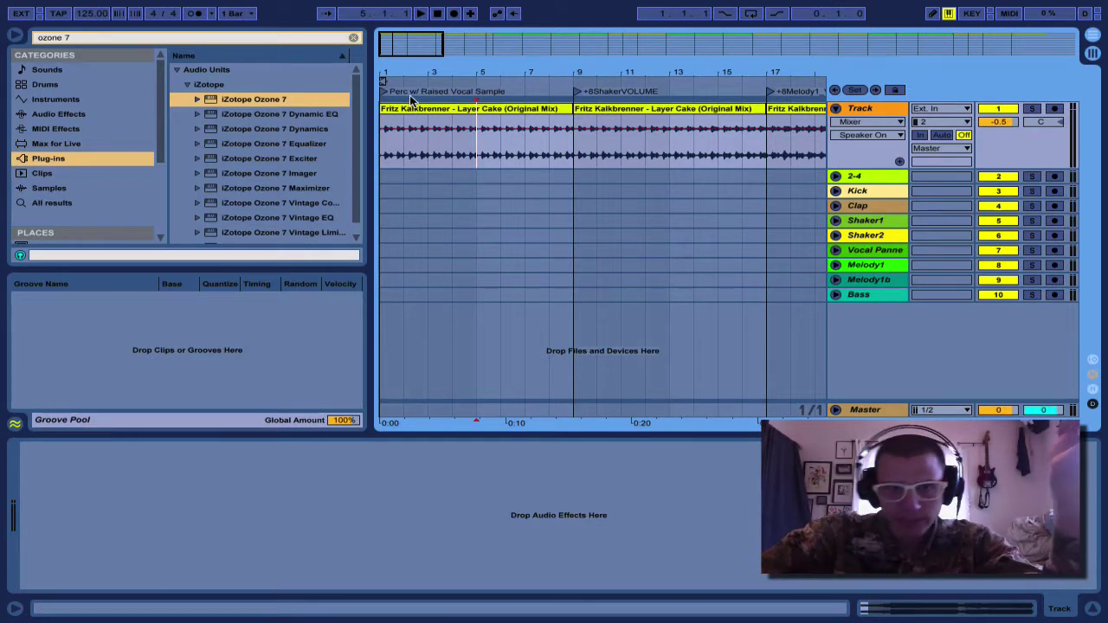
key(plus)
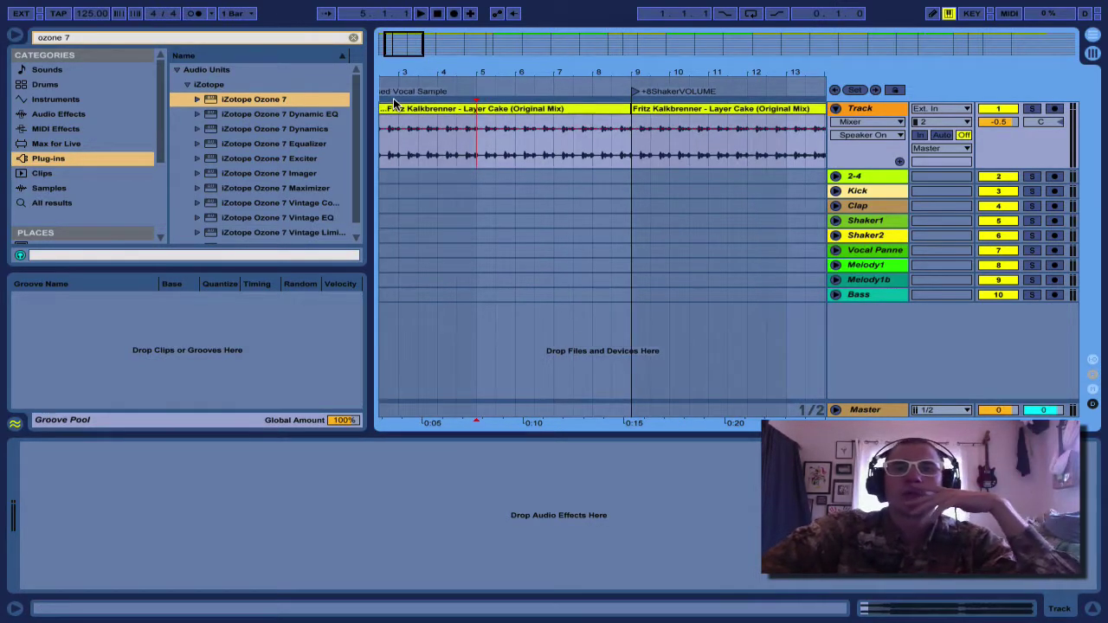
scroll(450, 139, left, 3)
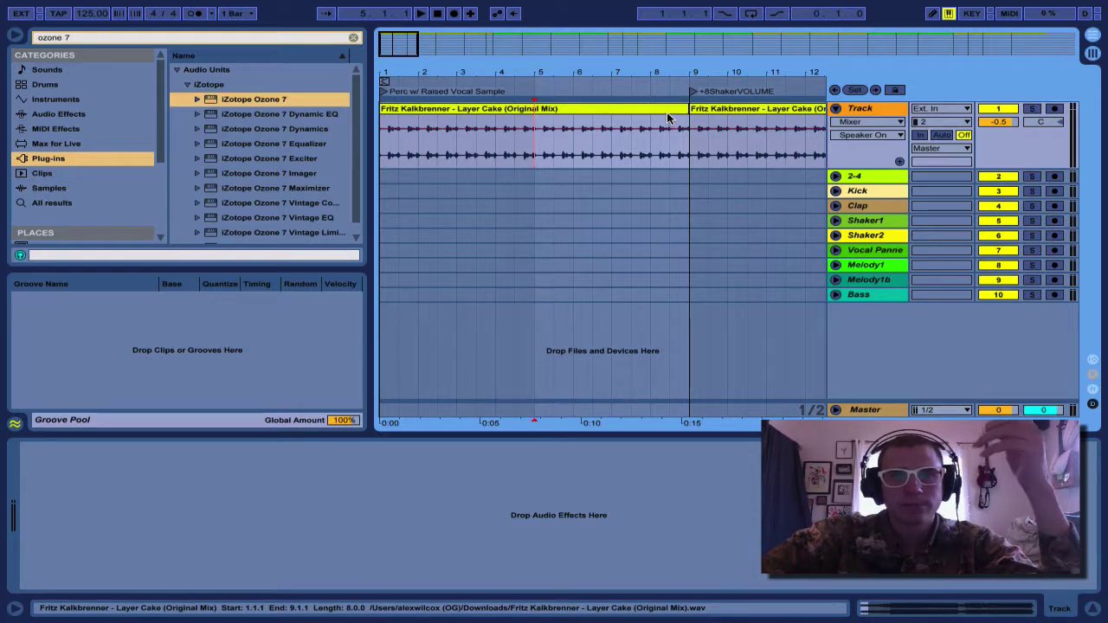
- Play the song from bar 1 into the +8ShakerVOLUME section at bar 9, and stop playback
click(438, 13)
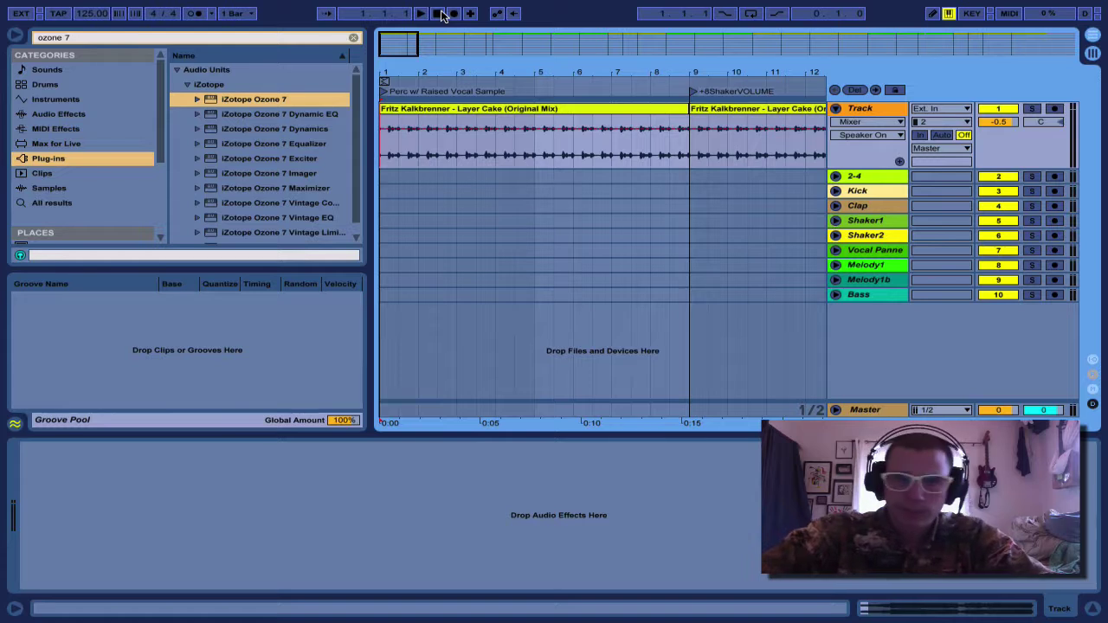
key(space)
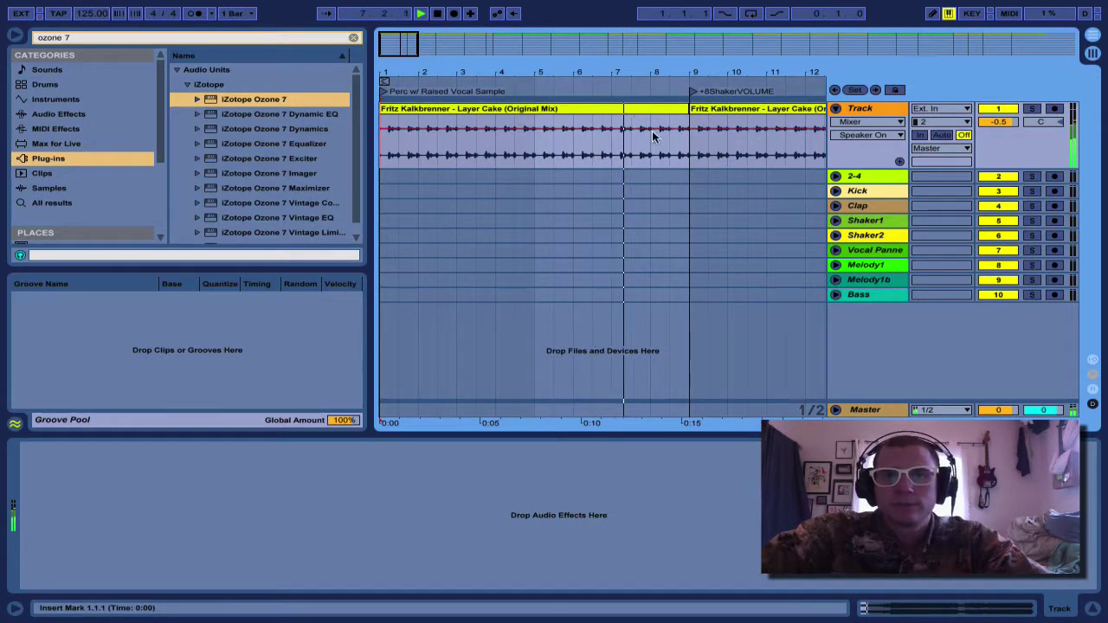
scroll(606, 138, right, 3)
click(588, 143)
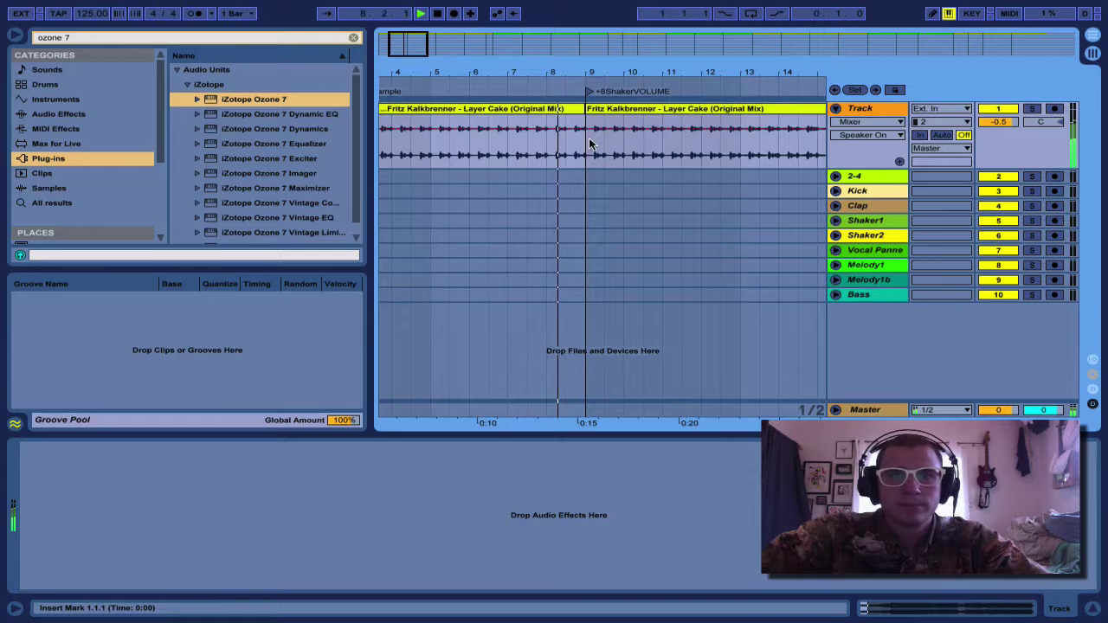
scroll(588, 143, up, 3)
scroll(592, 144, right, 2)
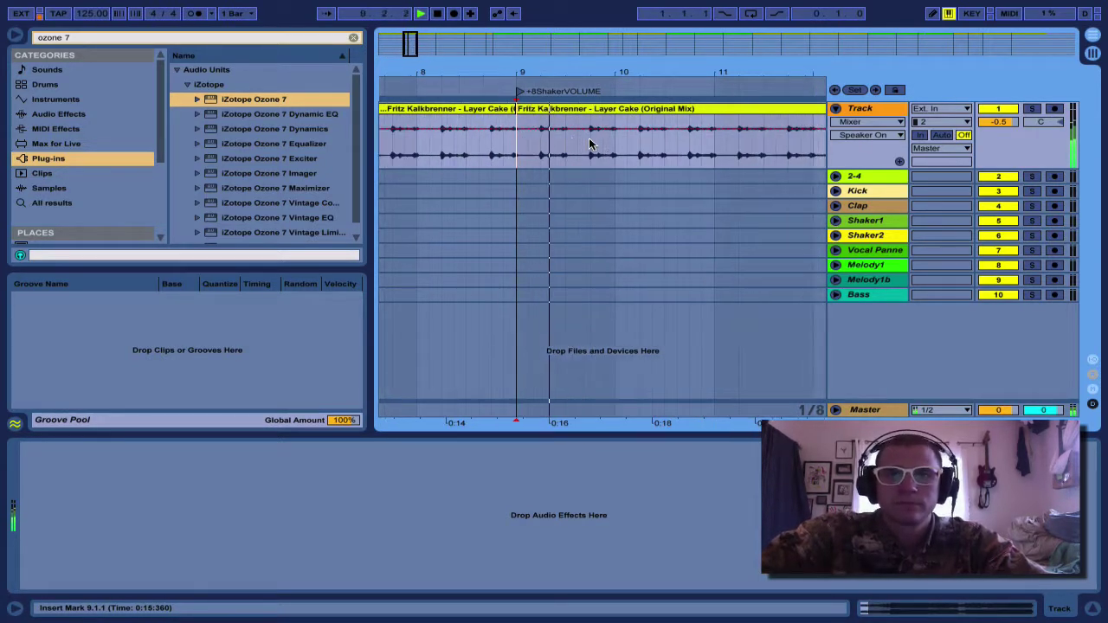
key(space)
scroll(517, 158, down, 3)
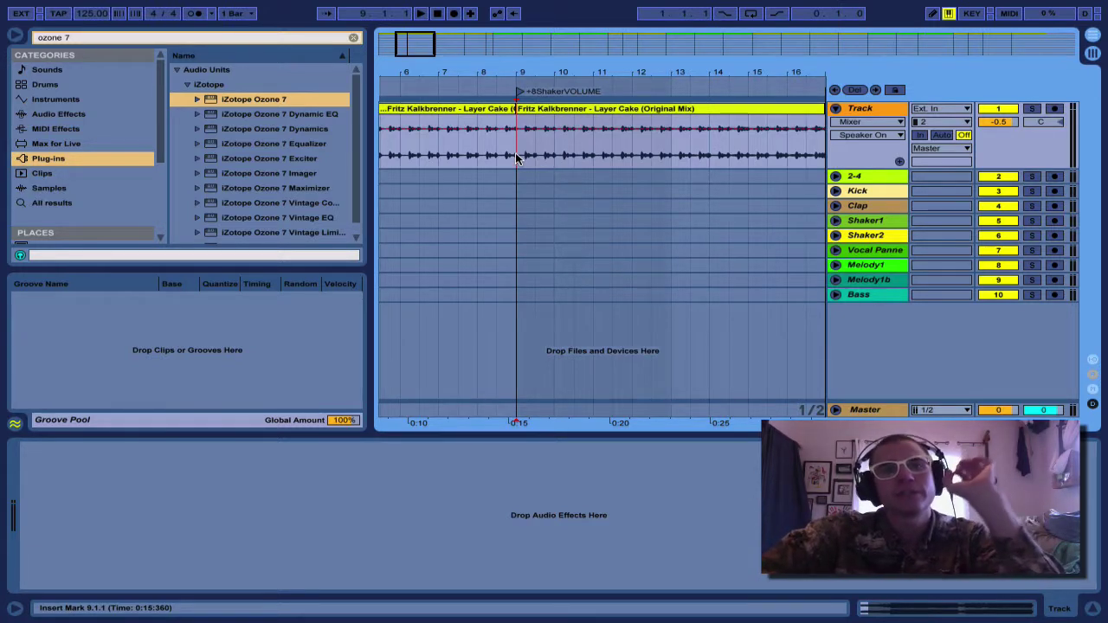
- Play from 7.3.1 across the bar 9 transition with the arrangement view following playback
click(493, 153)
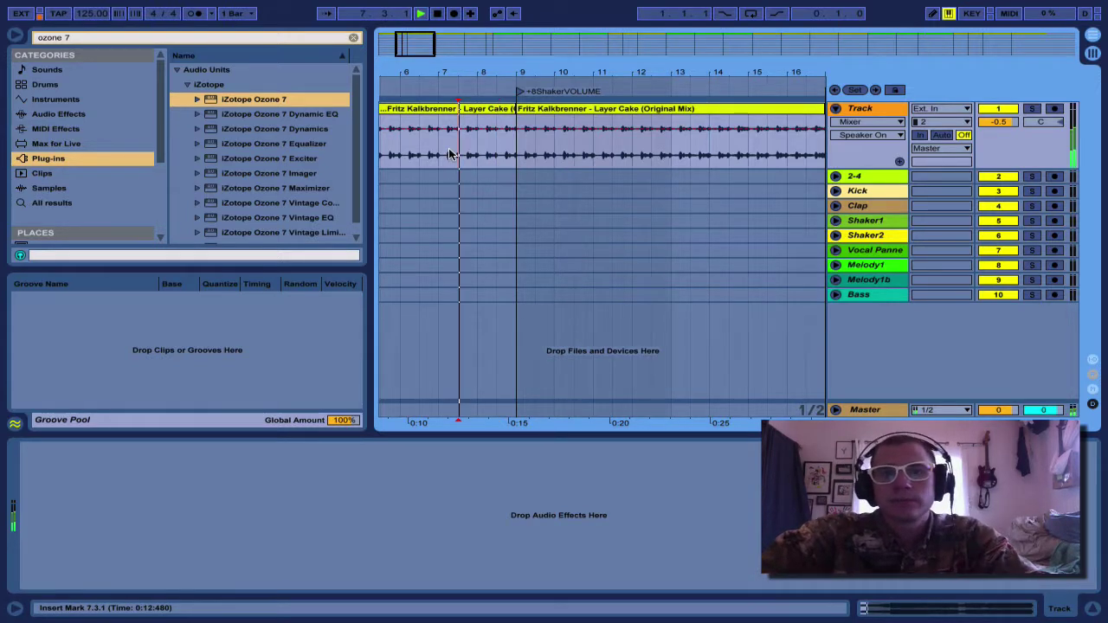
key(plus)
key(plus)
key(ctrl+f)
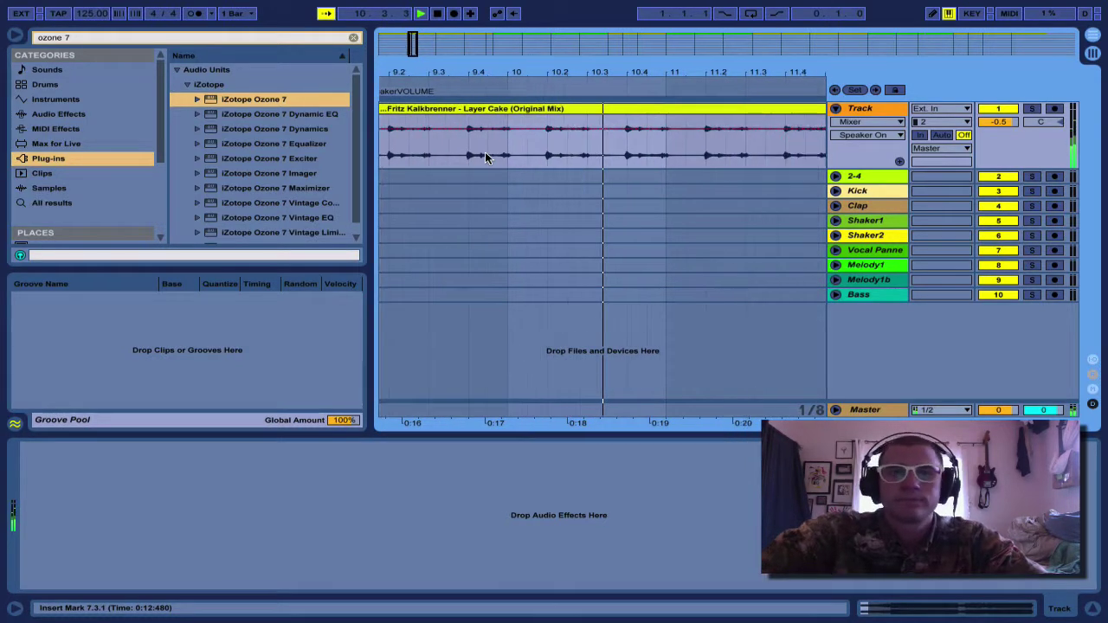
- Listen through the +8ShakerVOLUME section into the melody entrance at bar 17, examining the waveform around the playhead
key(minus)
key(minus)
key(minus)
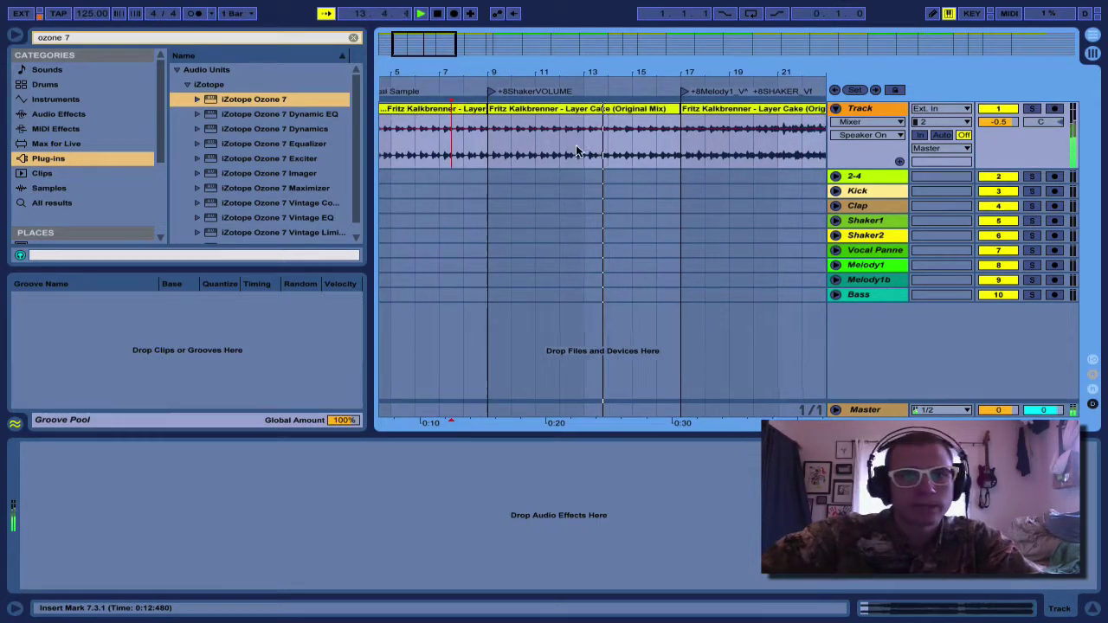
key(plus)
key(plus)
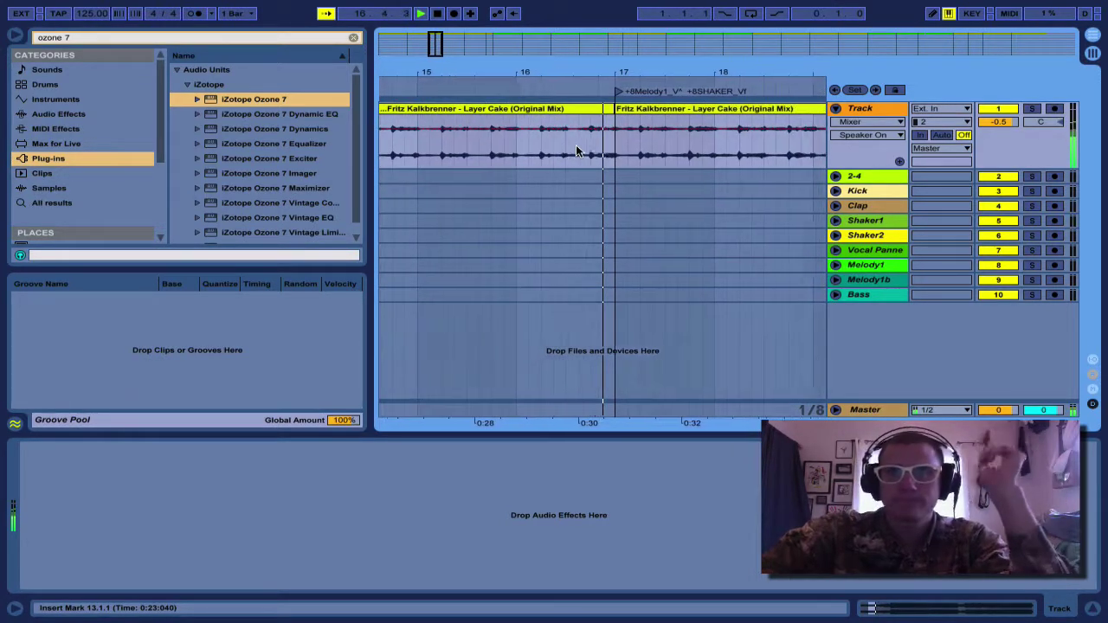
key(minus)
key(minus)
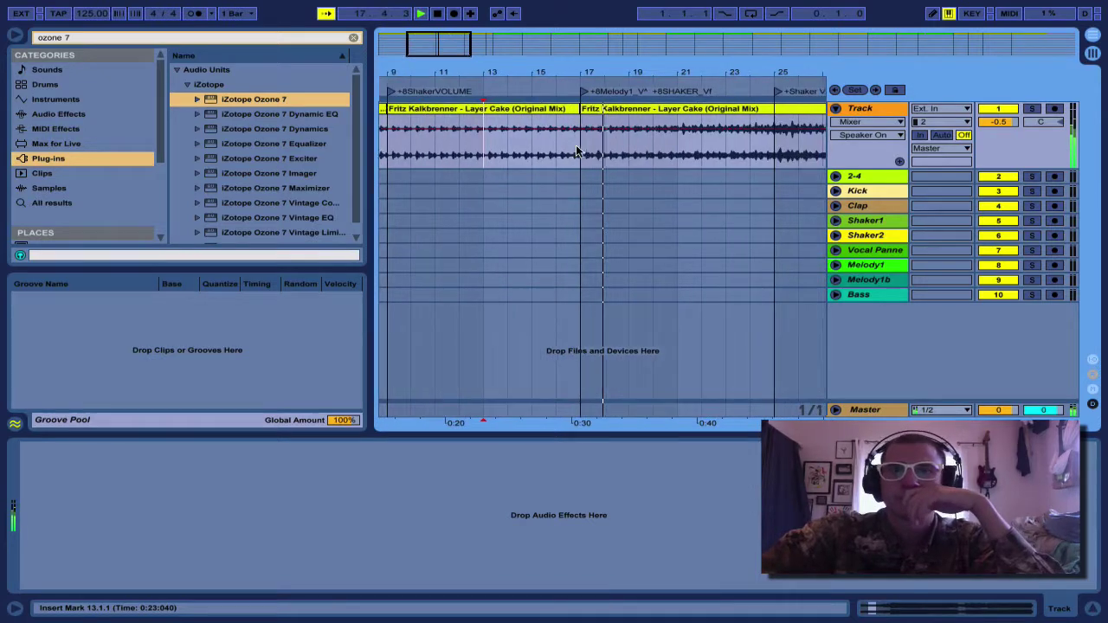
- Place the insert mark at bar 17 and listen through the melody and shaker section toward bar 25
click(577, 151)
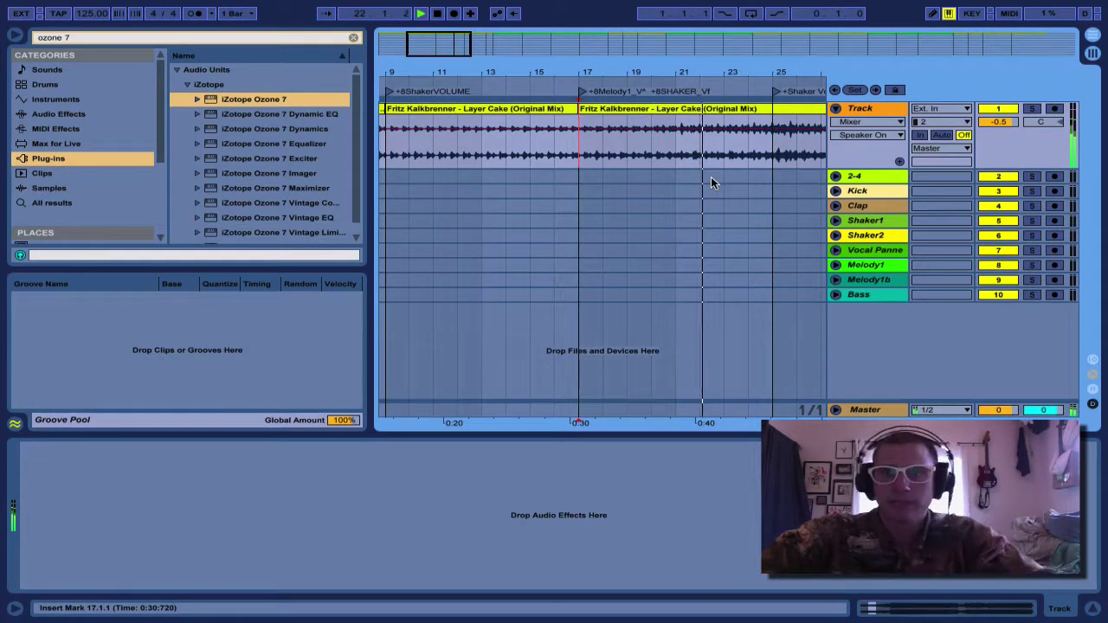
scroll(711, 176, right, 4)
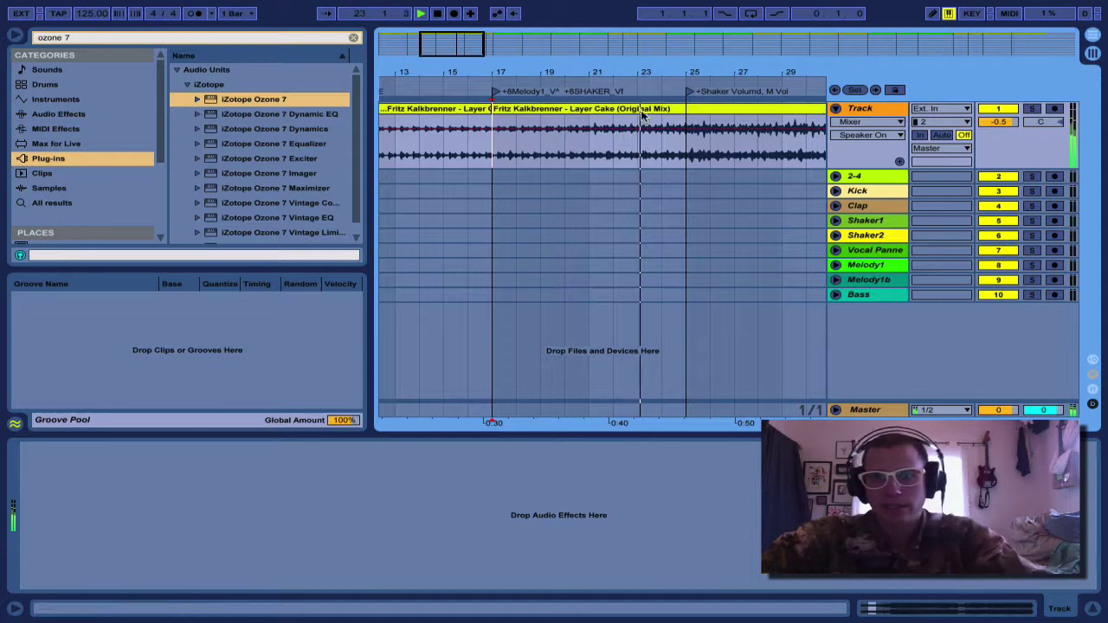
scroll(606, 139, right, 6)
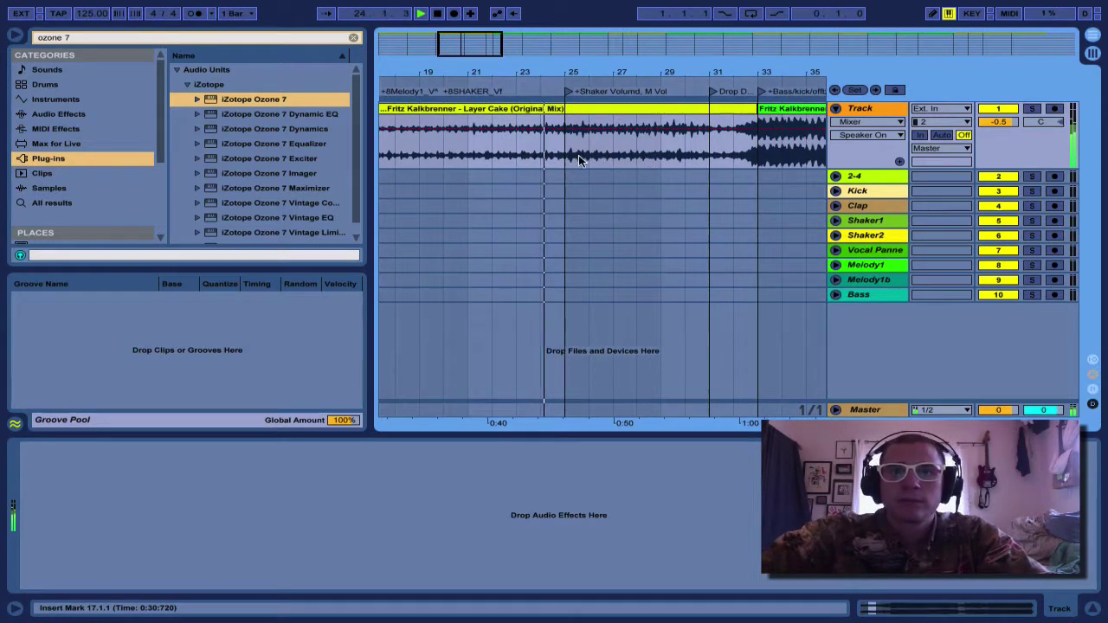
- Mark bar 25 and listen through the shaker volume section up to the bass and kick entrance at bar 33
click(575, 159)
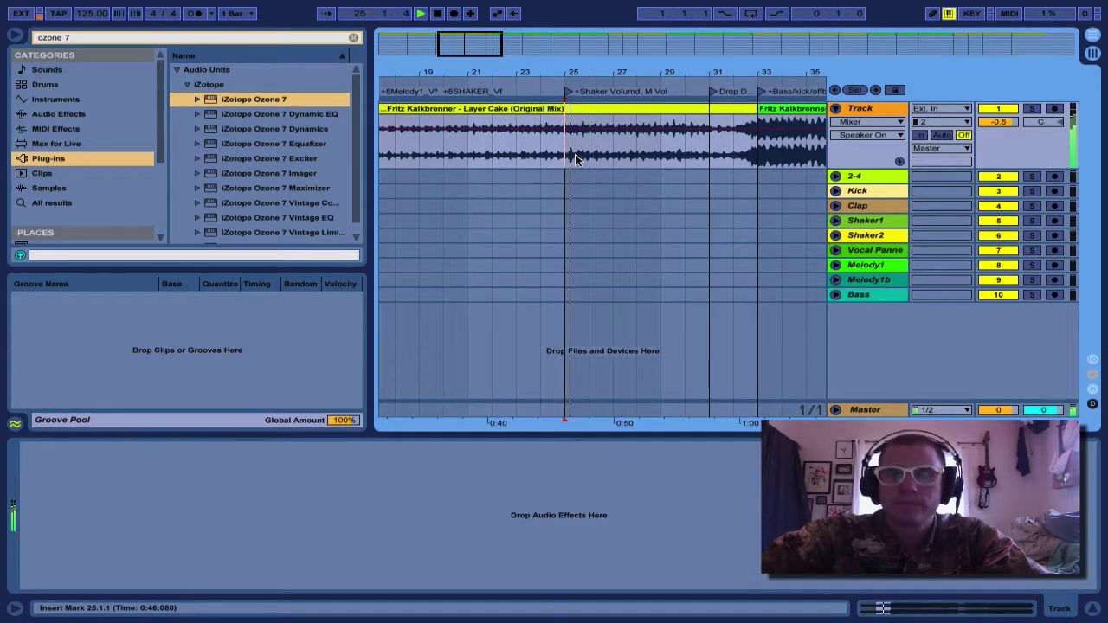
scroll(580, 158, right, 1)
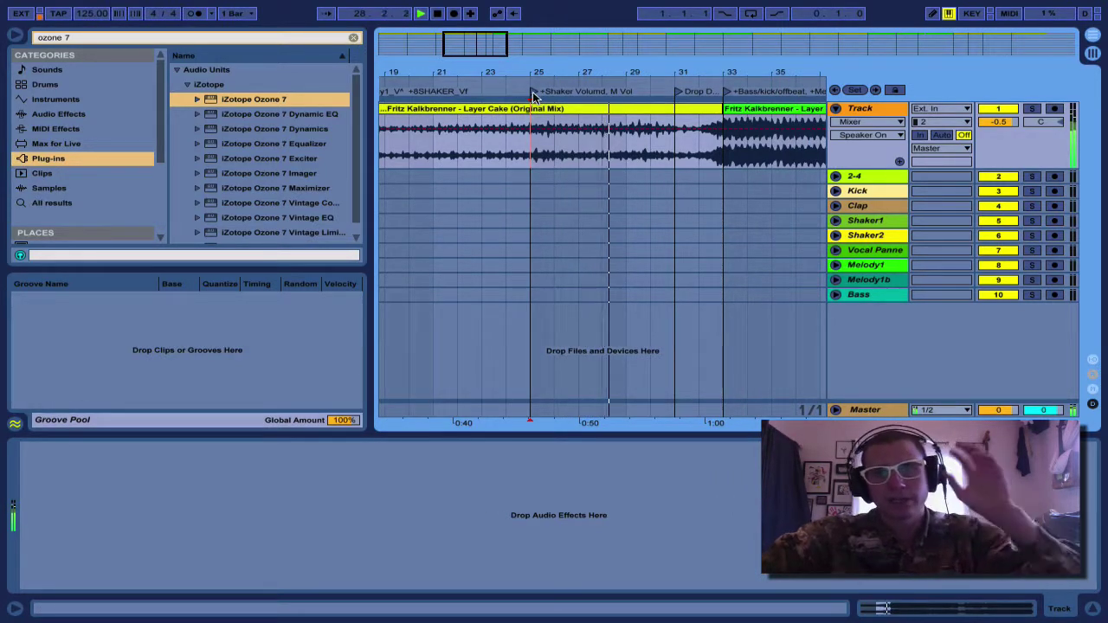
click(525, 156)
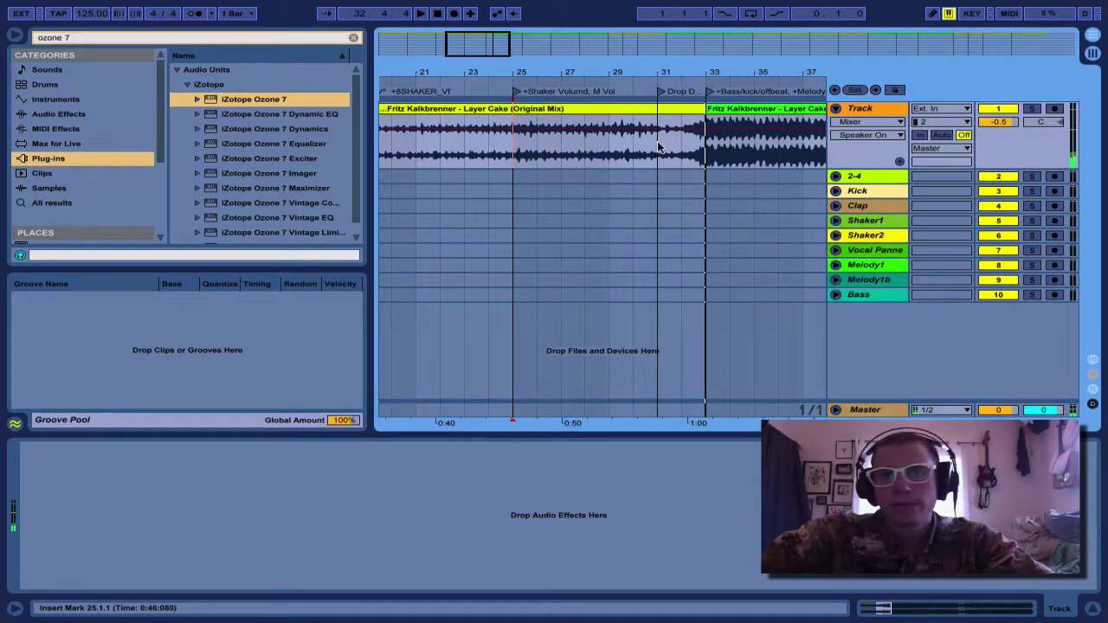
scroll(699, 150, left, 2)
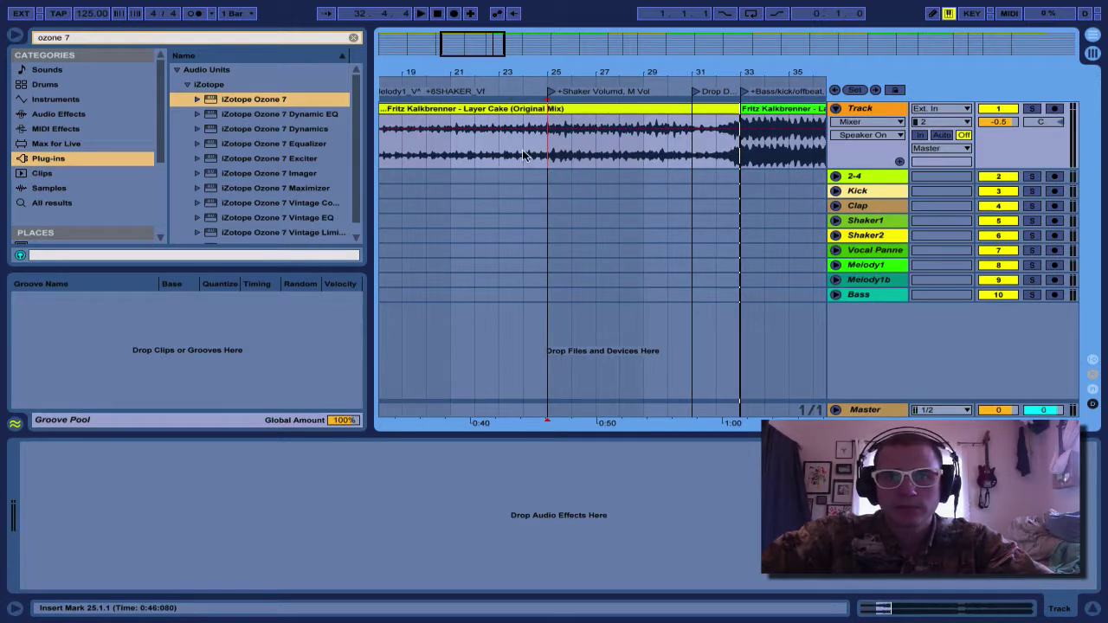
key(Home)
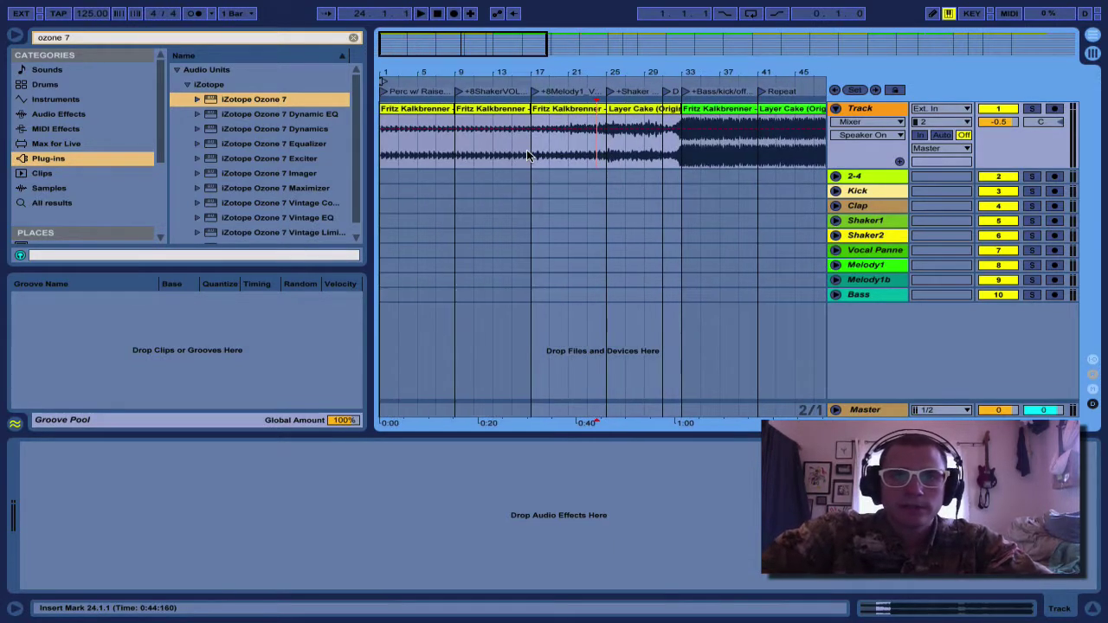
- Examine the waveform leading into the shaker volume section, moving the insert mark between bars 23, 24 and 25
shift+click(452, 156)
drag(452, 155, 602, 153)
click(601, 153)
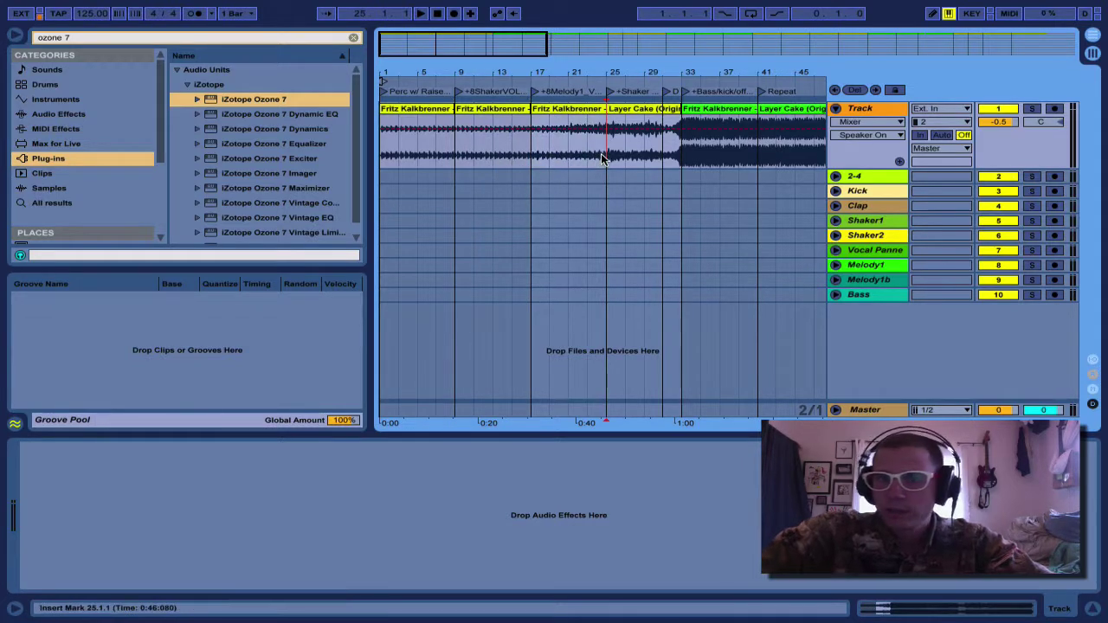
key(plus)
scroll(603, 158, left, 1)
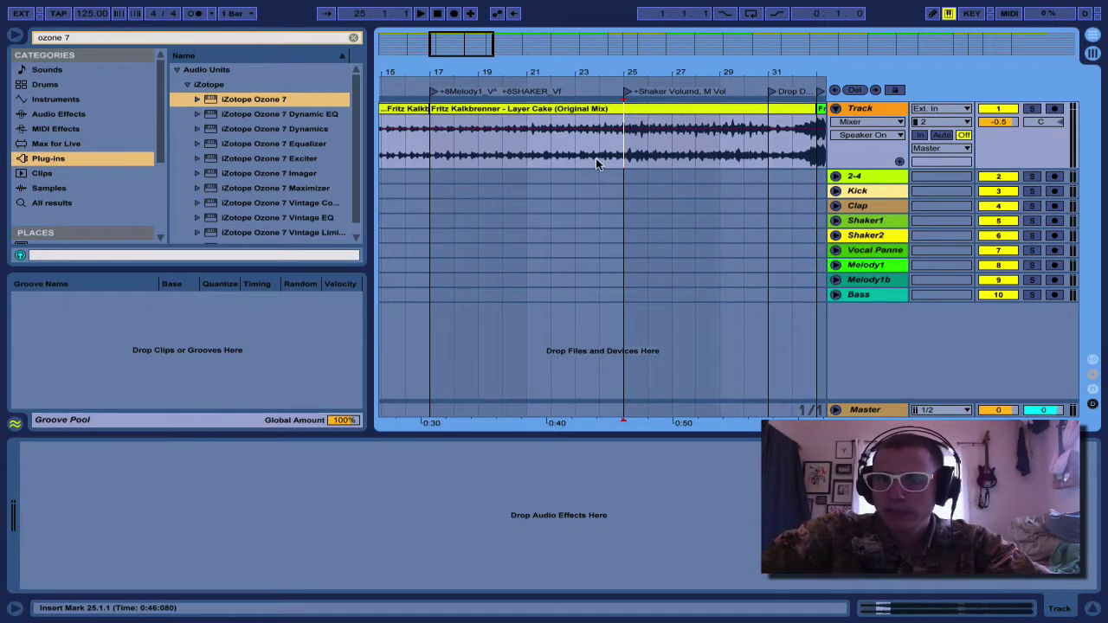
click(595, 158)
click(620, 159)
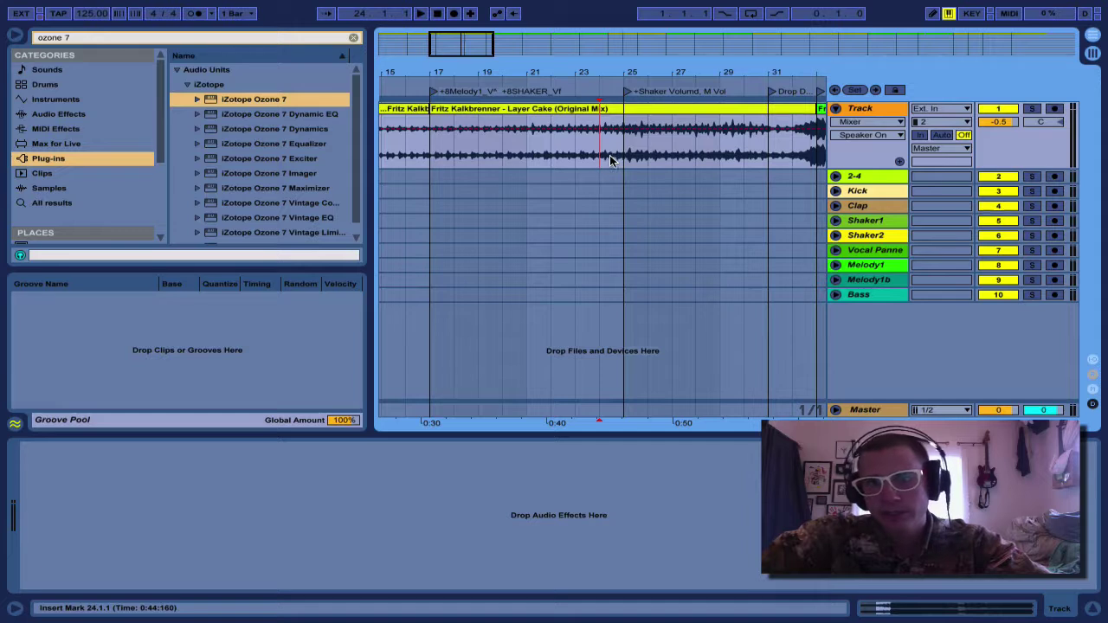
click(629, 157)
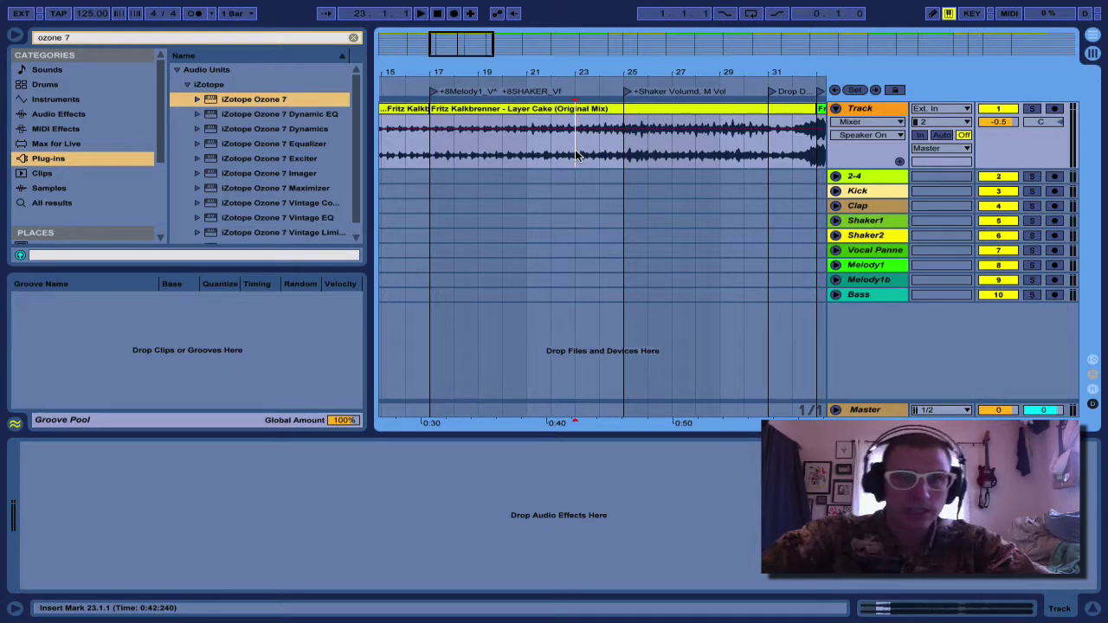
click(620, 152)
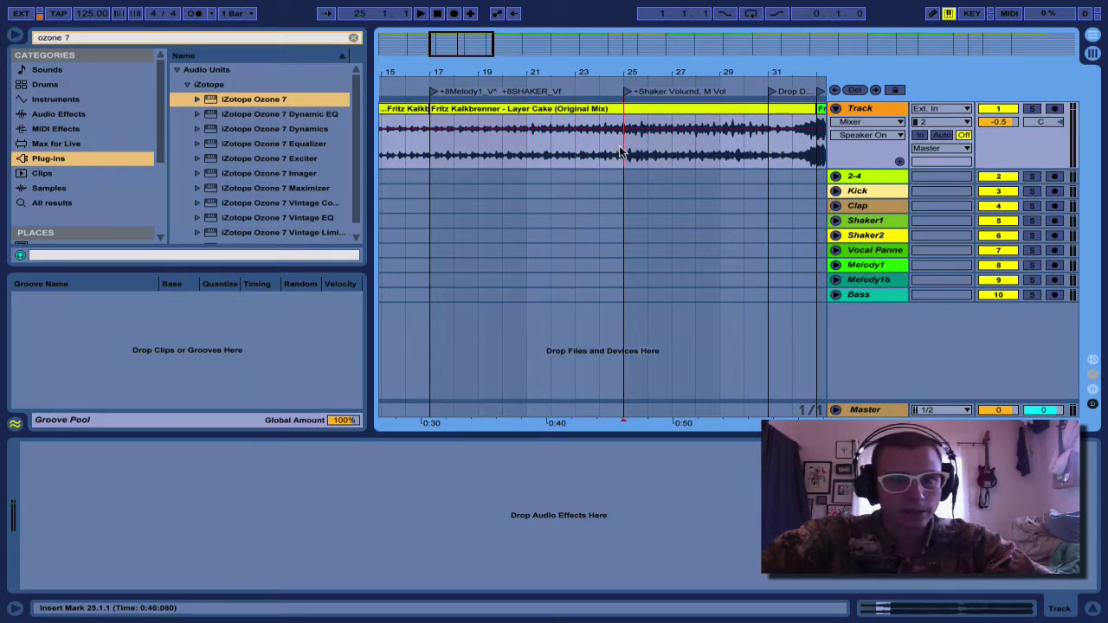
- Place the insert mark at bar 25 and examine the shaker and melody volume section up to bar 33
scroll(606, 138, right, 5)
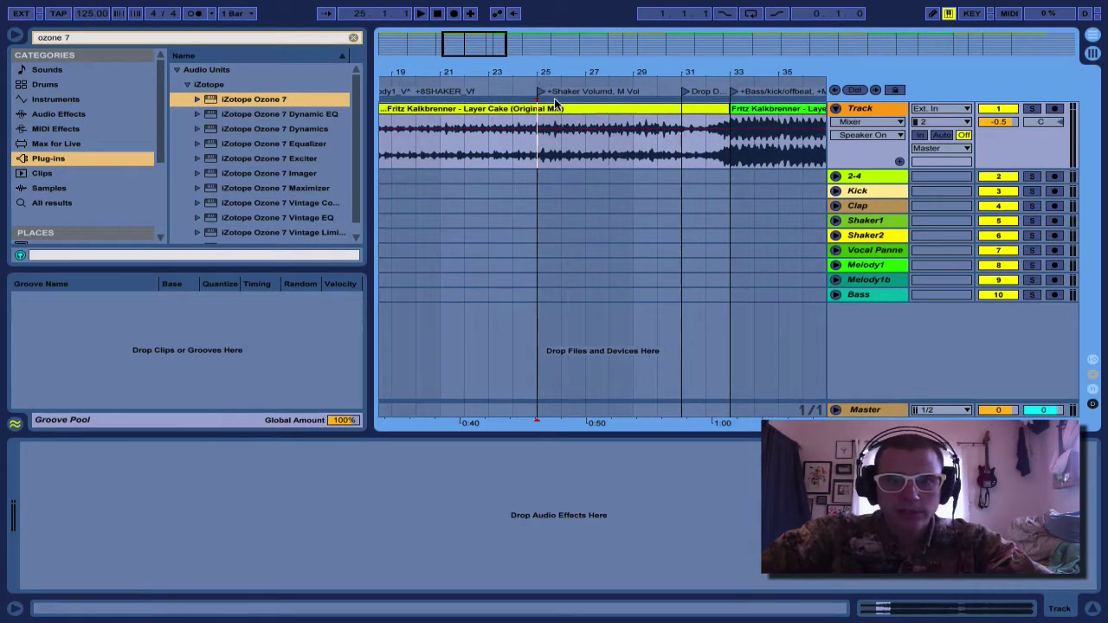
click(535, 156)
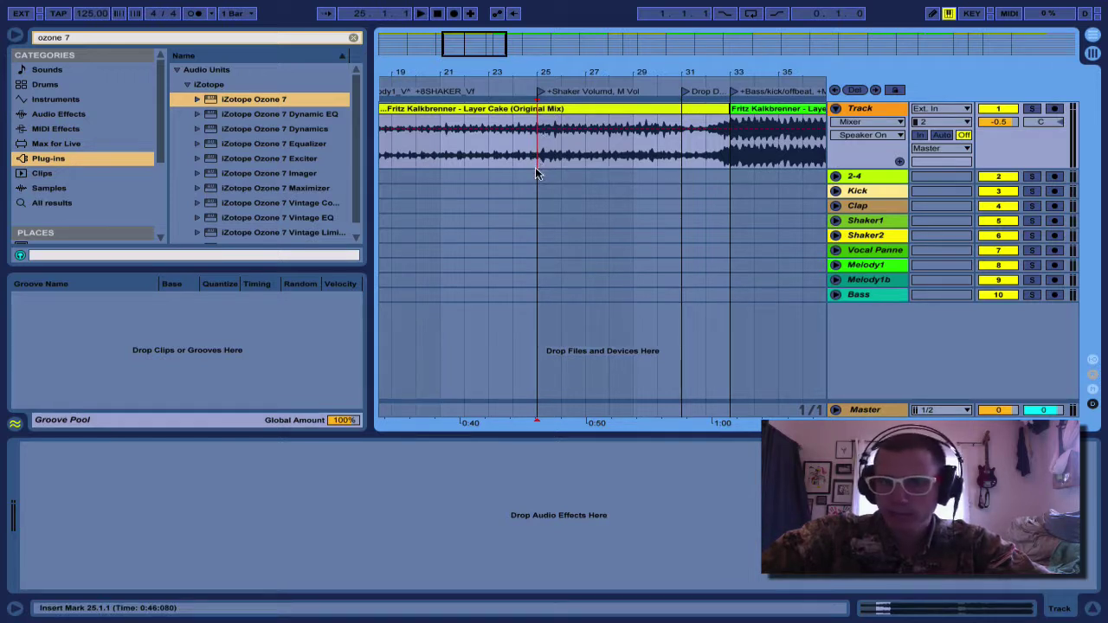
key(Left)
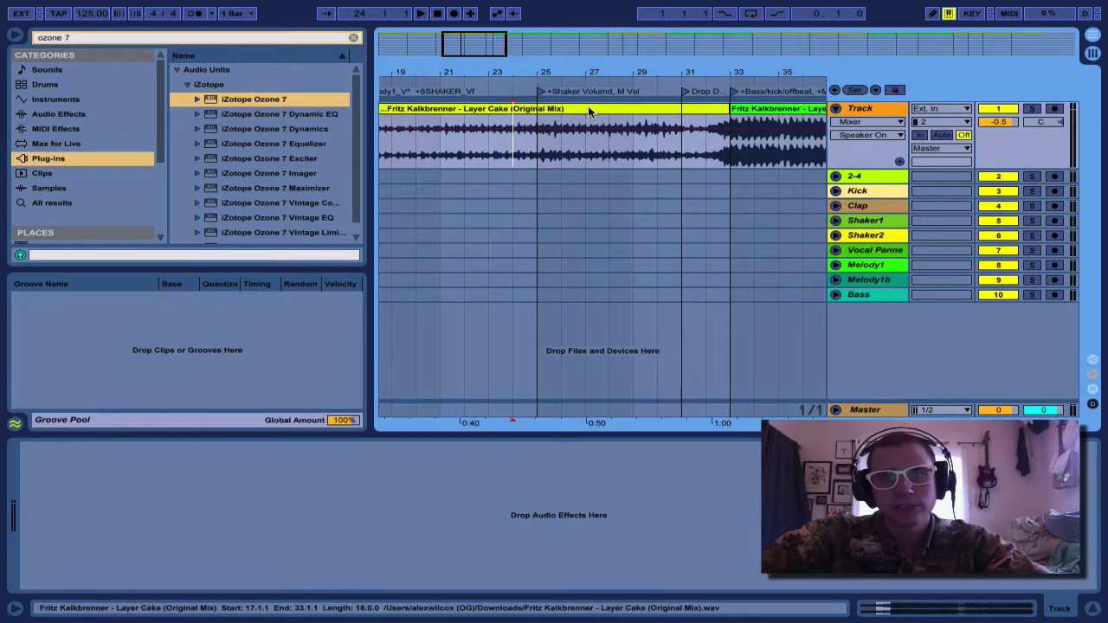
click(538, 160)
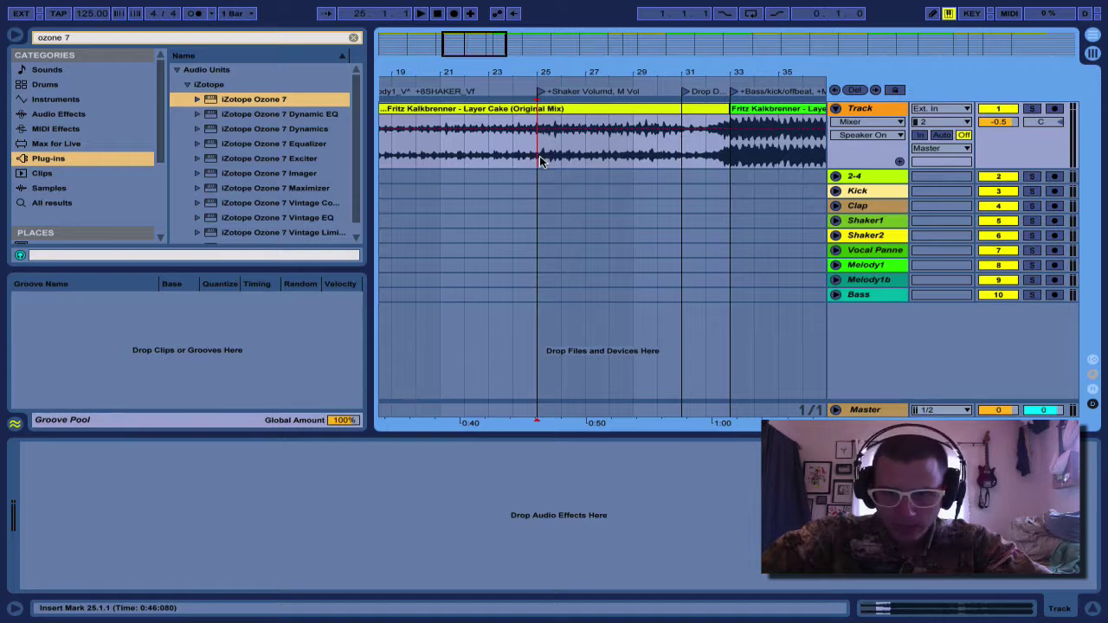
scroll(539, 156, right, 2)
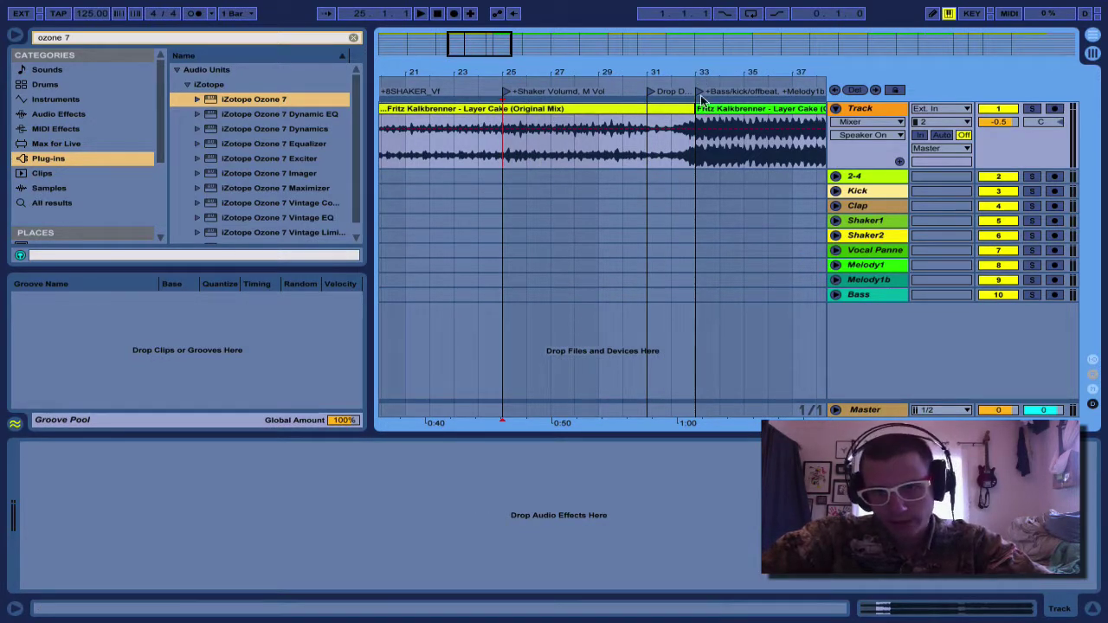
- Mark the Drop Drums point at bar 31 and select the eight bars from 25 to 33 on the reference track
click(648, 149)
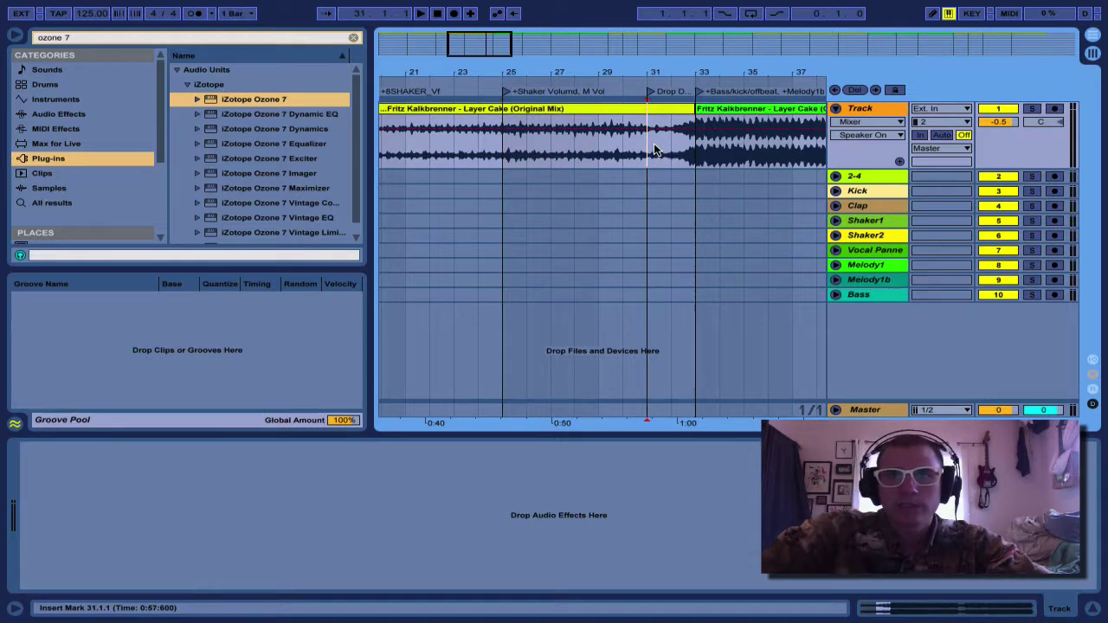
key(plus)
key(ctrl+2)
key(ctrl+2)
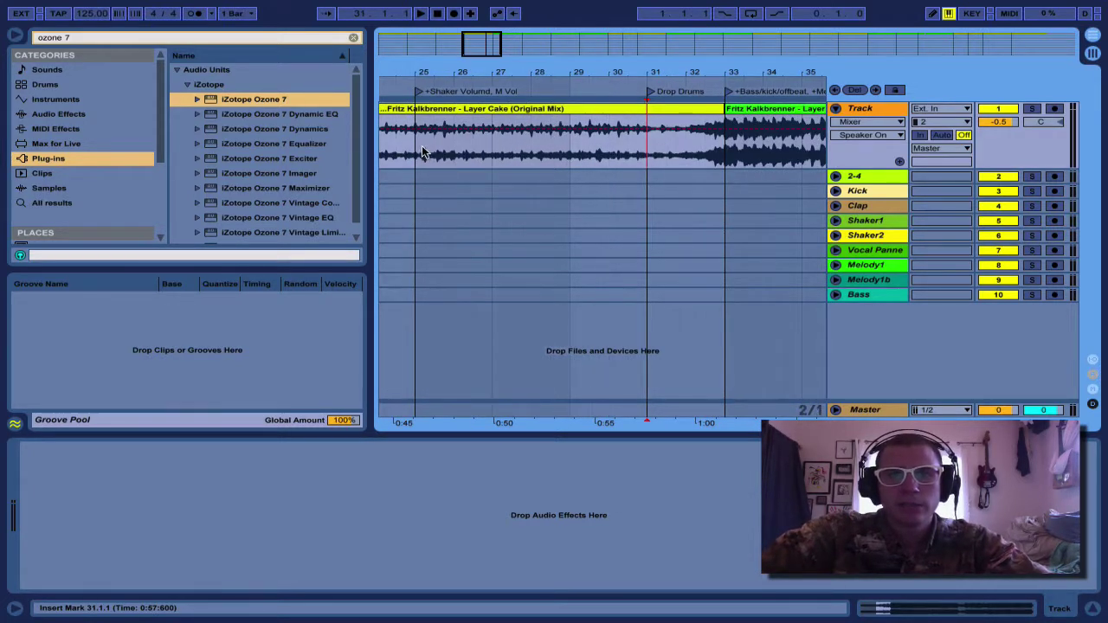
drag(418, 152, 726, 151)
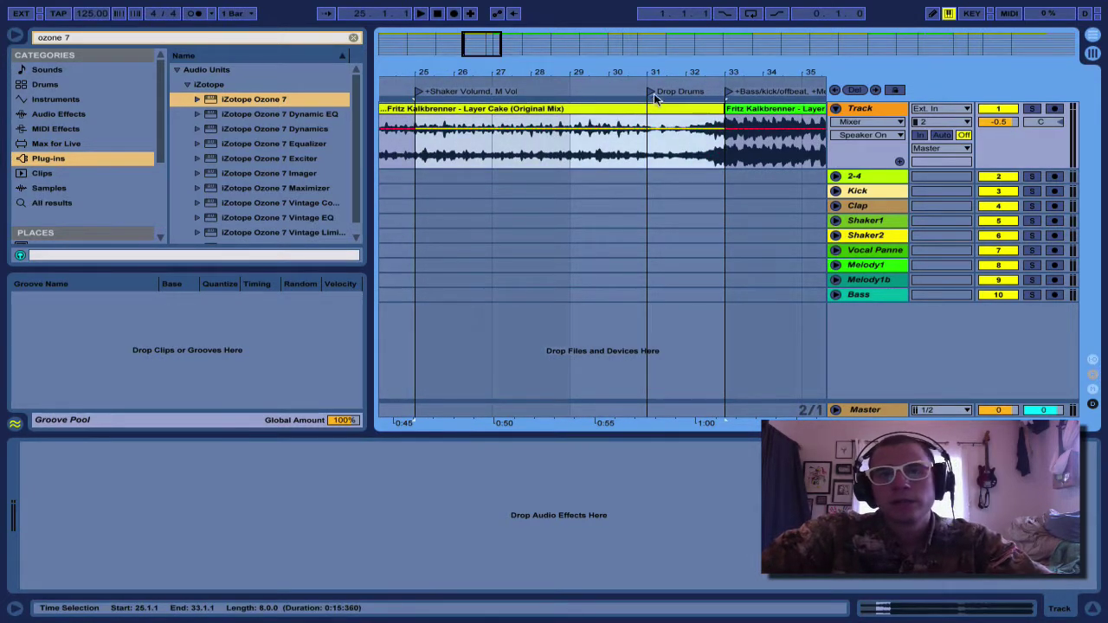
click(656, 176)
click(651, 164)
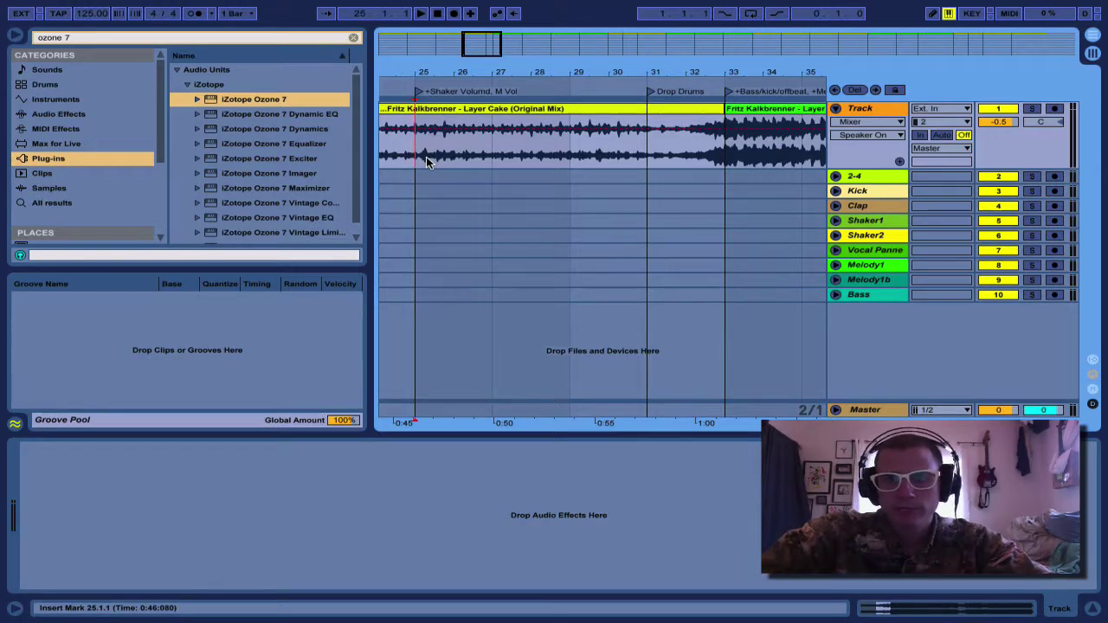
- Compare the whole track's waveform and section markers with the build-up from bar 25 into bar 33
key(minus)
key(minus)
key(minus)
key(minus)
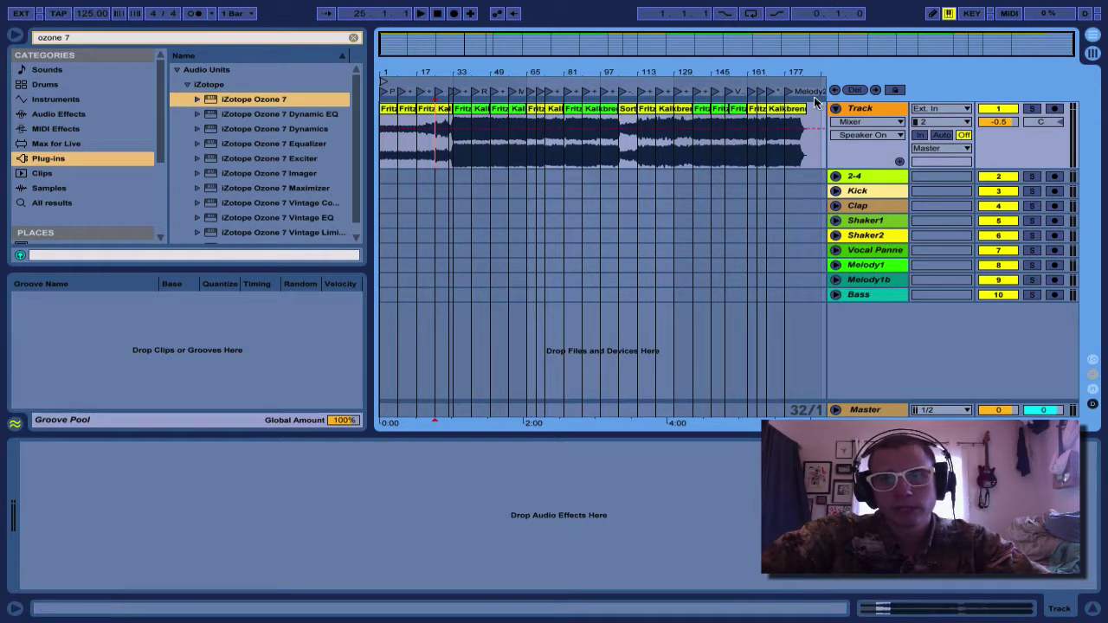
key(plus)
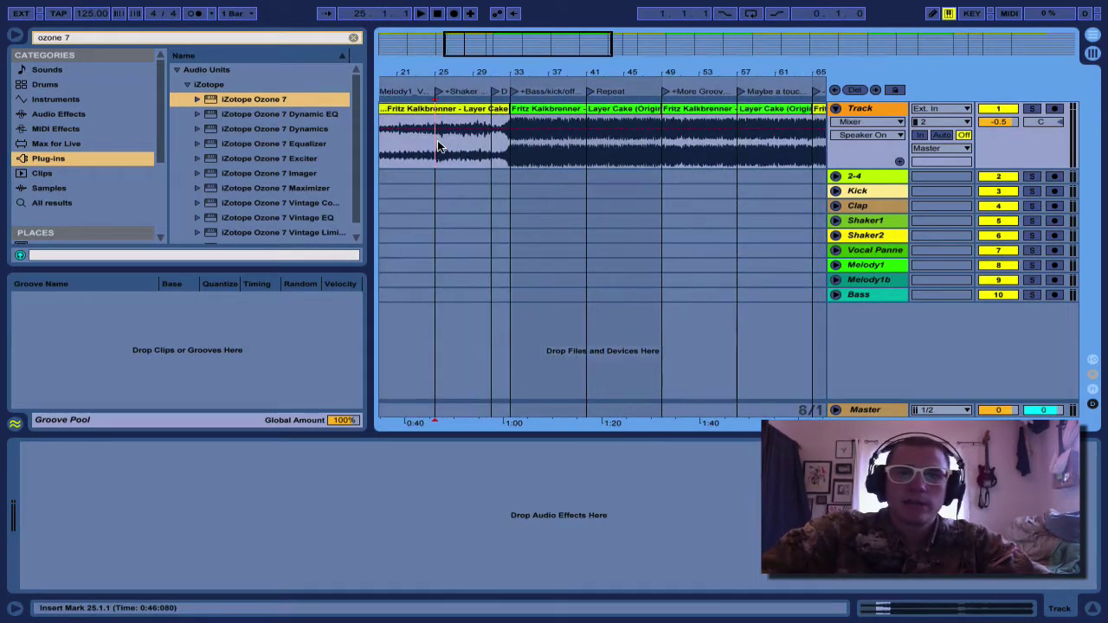
key(plus)
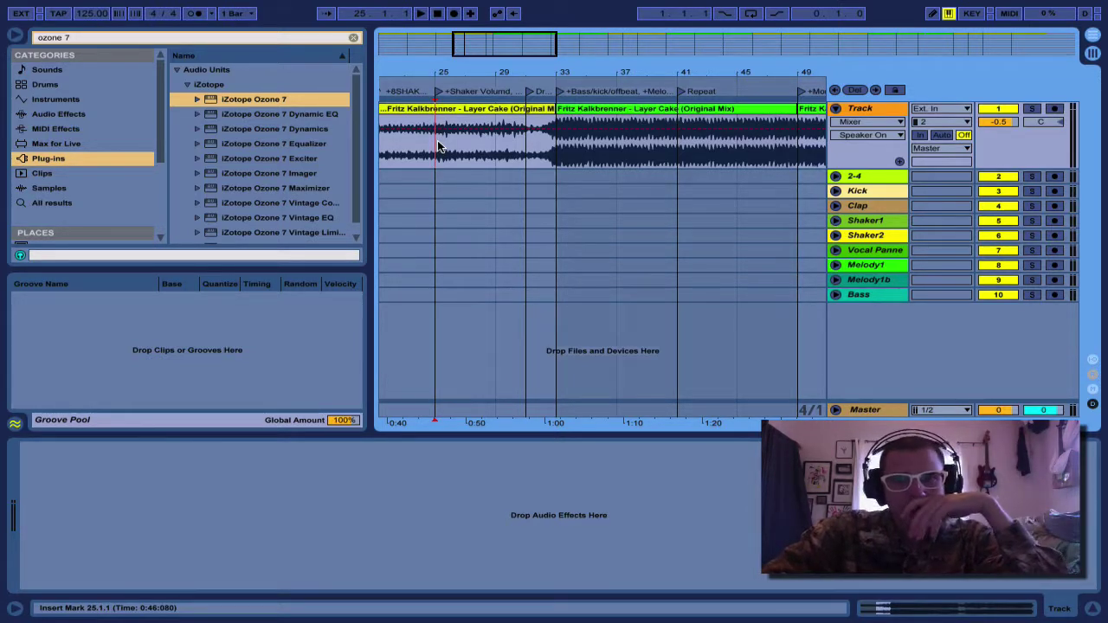
key(minus)
key(minus)
key(minus)
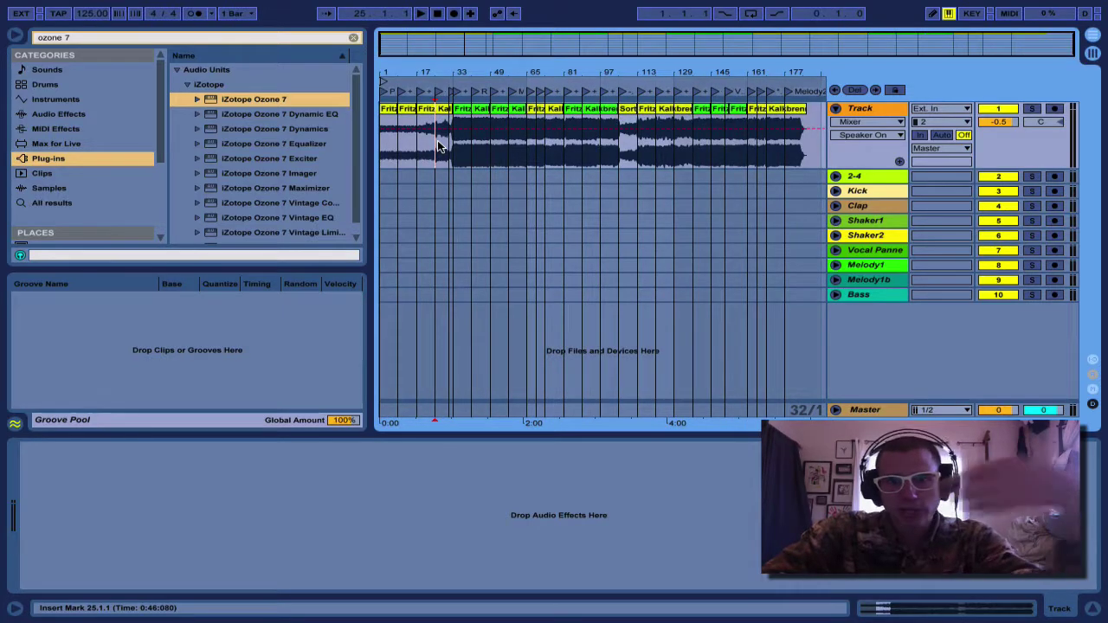
key(plus)
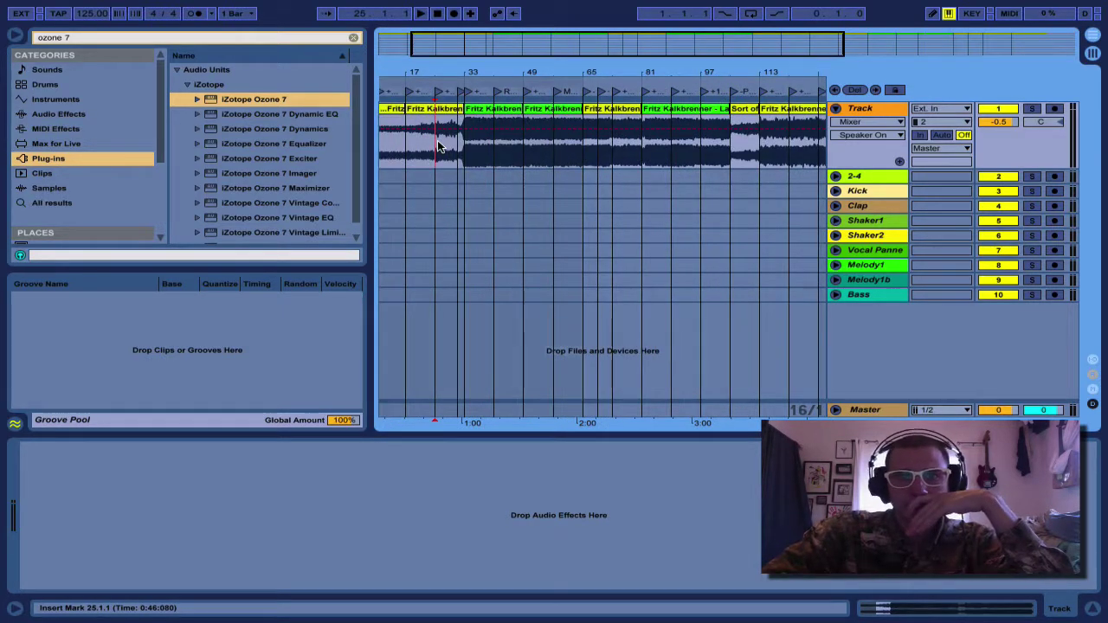
key(plus)
key(plus)
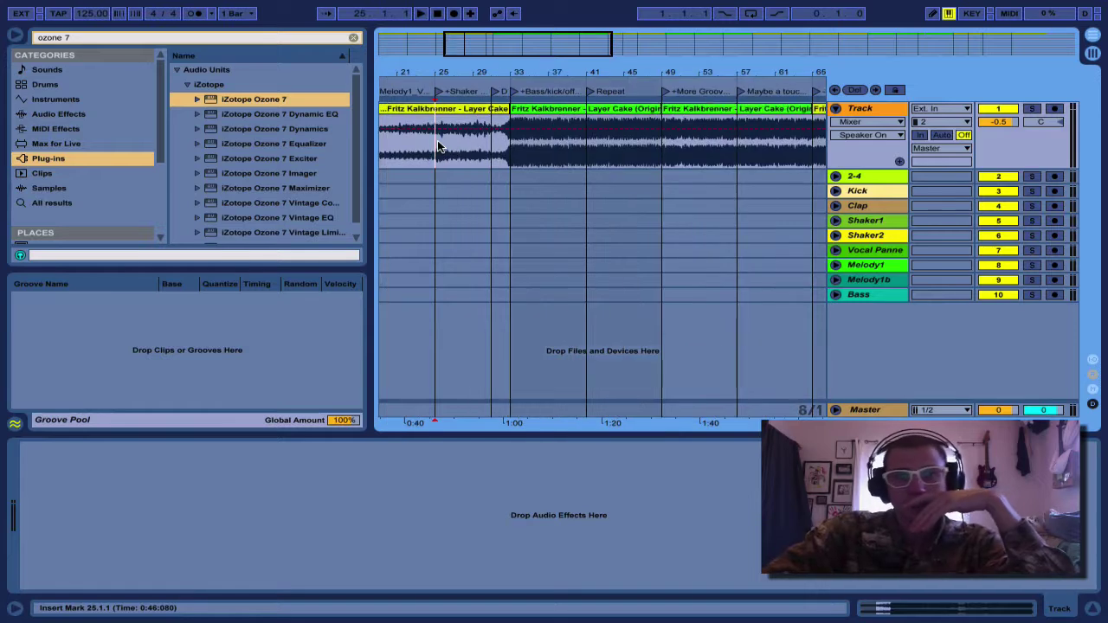
key(minus)
key(minus)
key(minus)
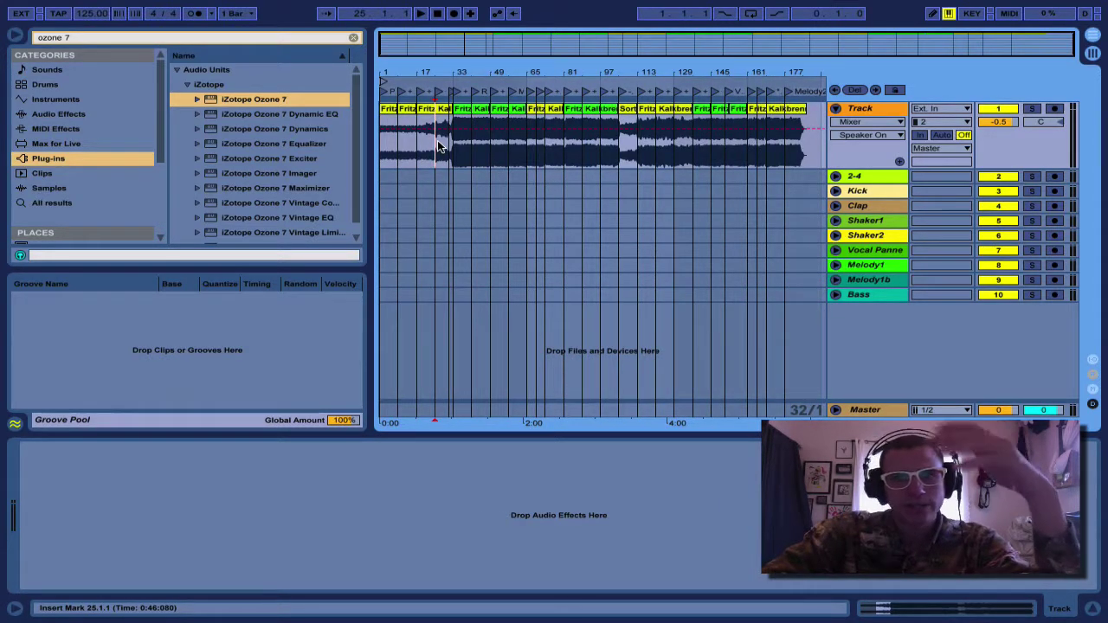
- Examine the shaker volume and Drop Drums sections closely, from bar 25 to the bass and kick entrance at bar 33
key(plus)
key(plus)
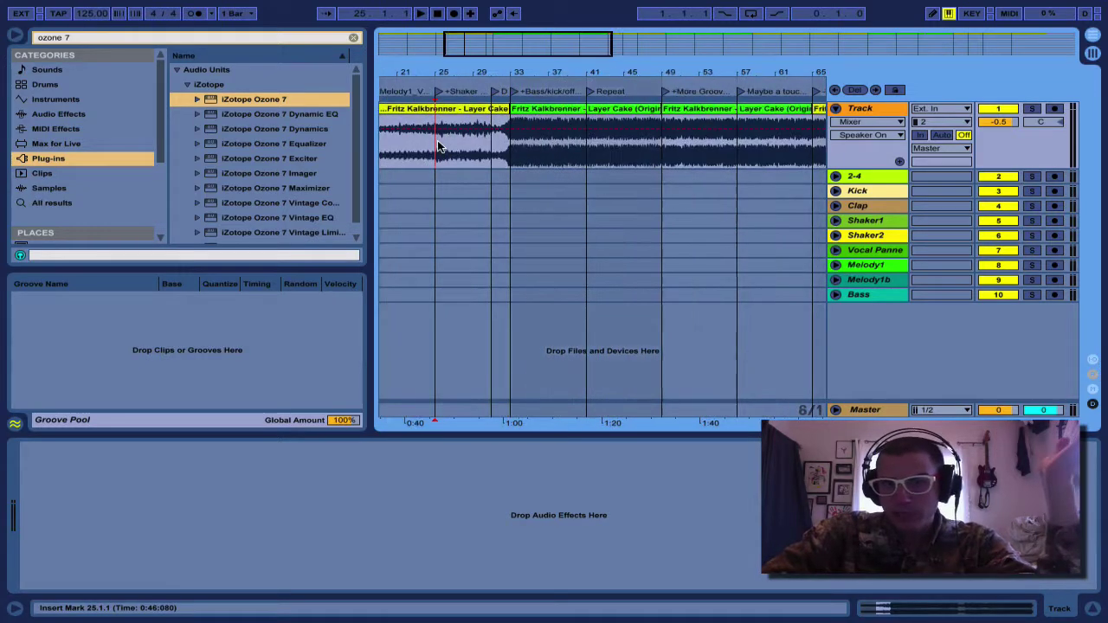
key(plus)
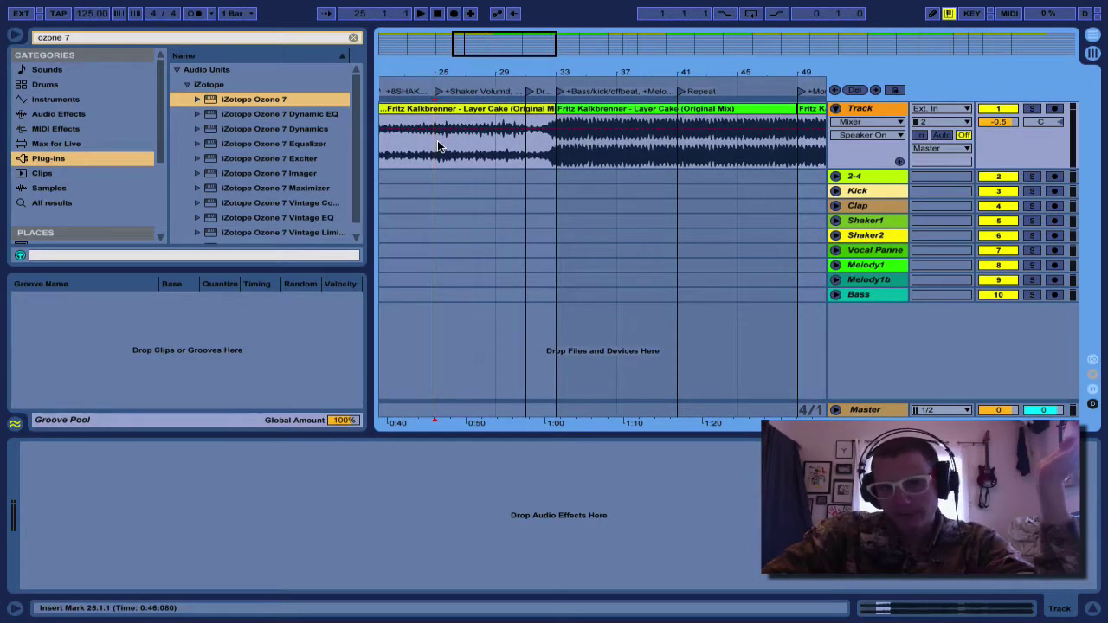
key(plus)
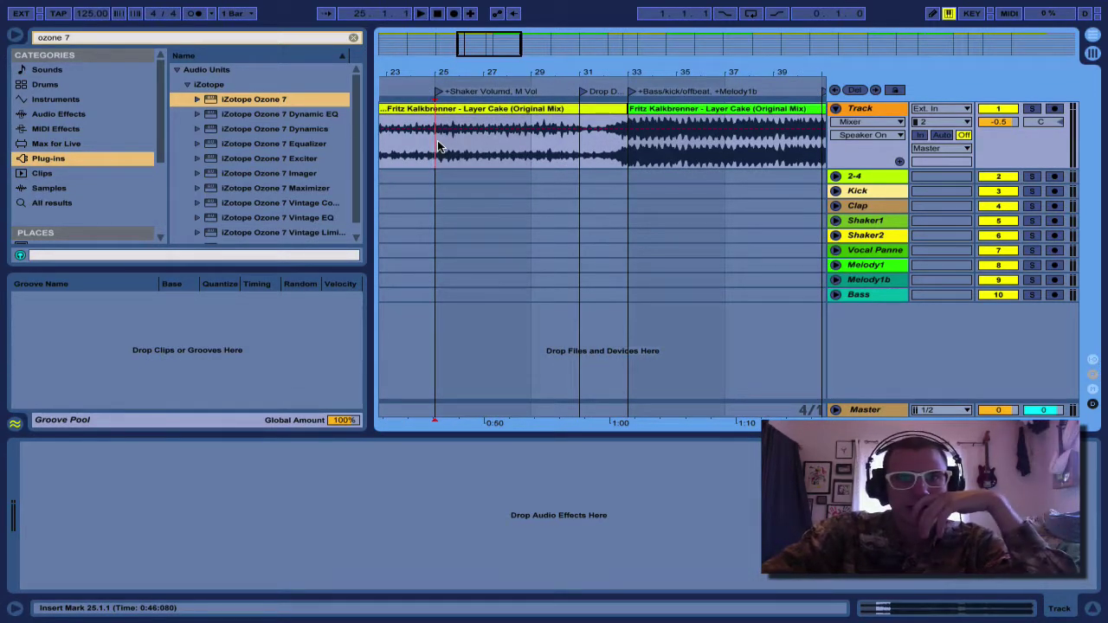
key(plus)
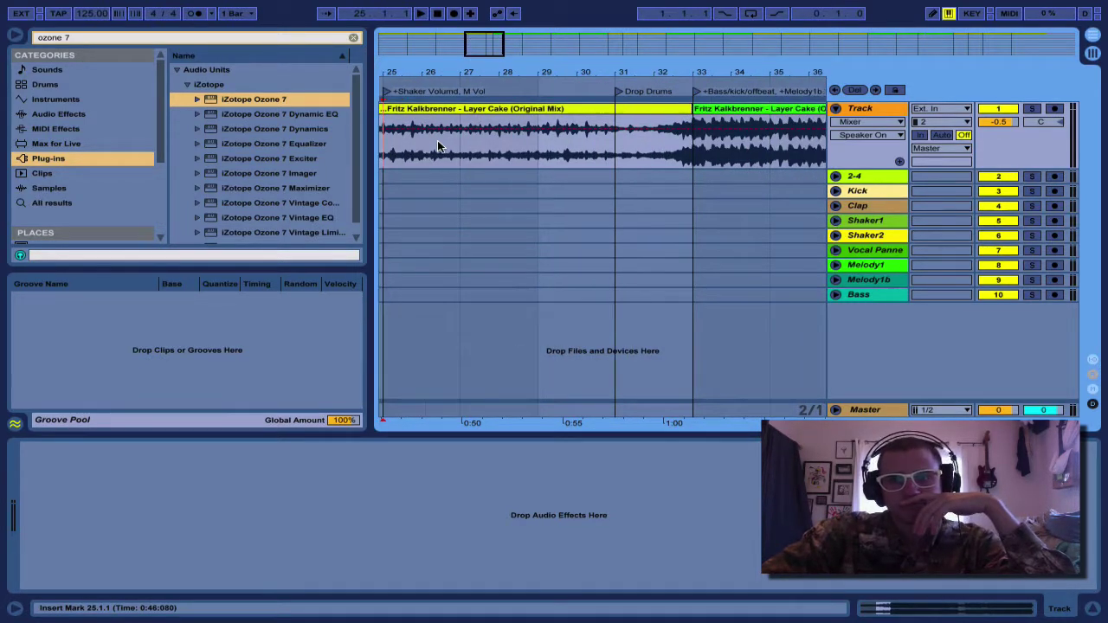
scroll(438, 146, right, 2)
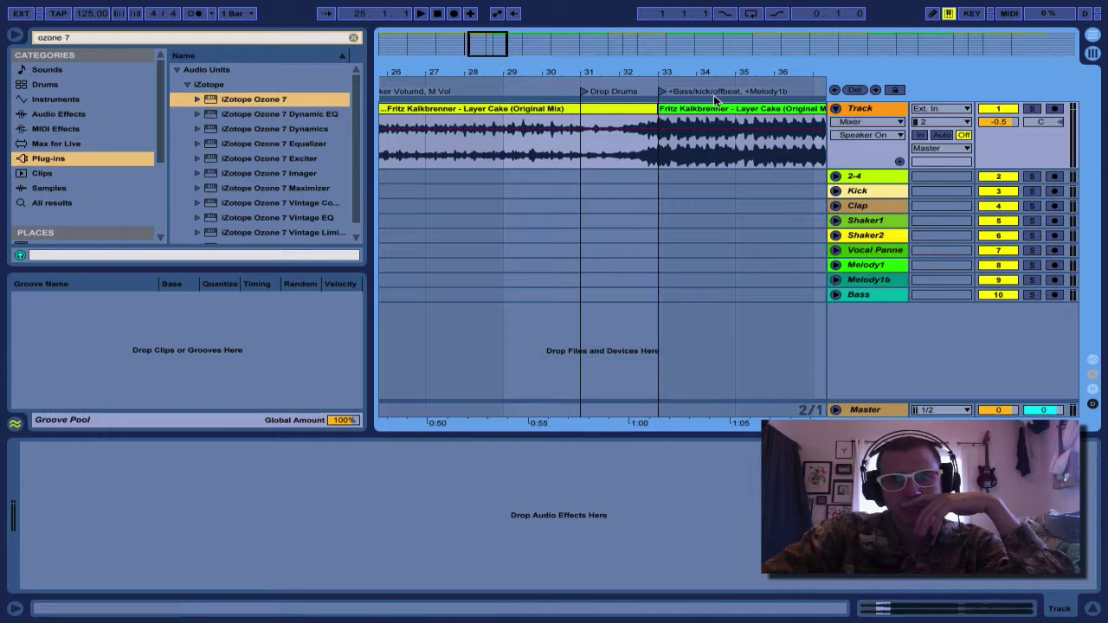
scroll(525, 147, left, 3)
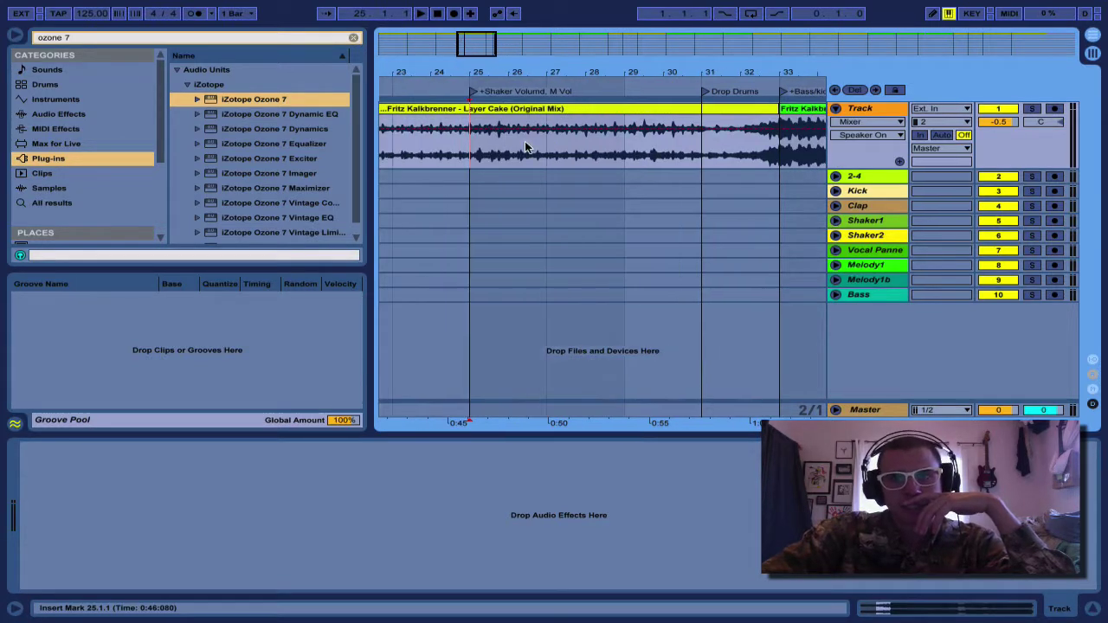
scroll(487, 170, right, 2)
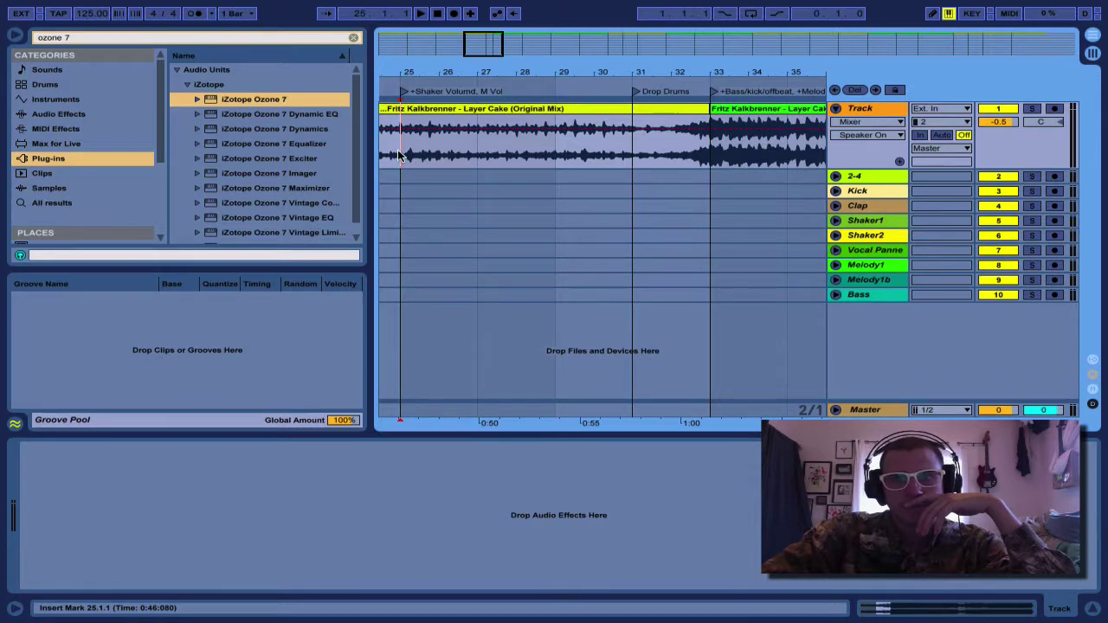
- Play the reference track from bar 25 and turn on Follow so the arrangement view tracks the playback
key(space)
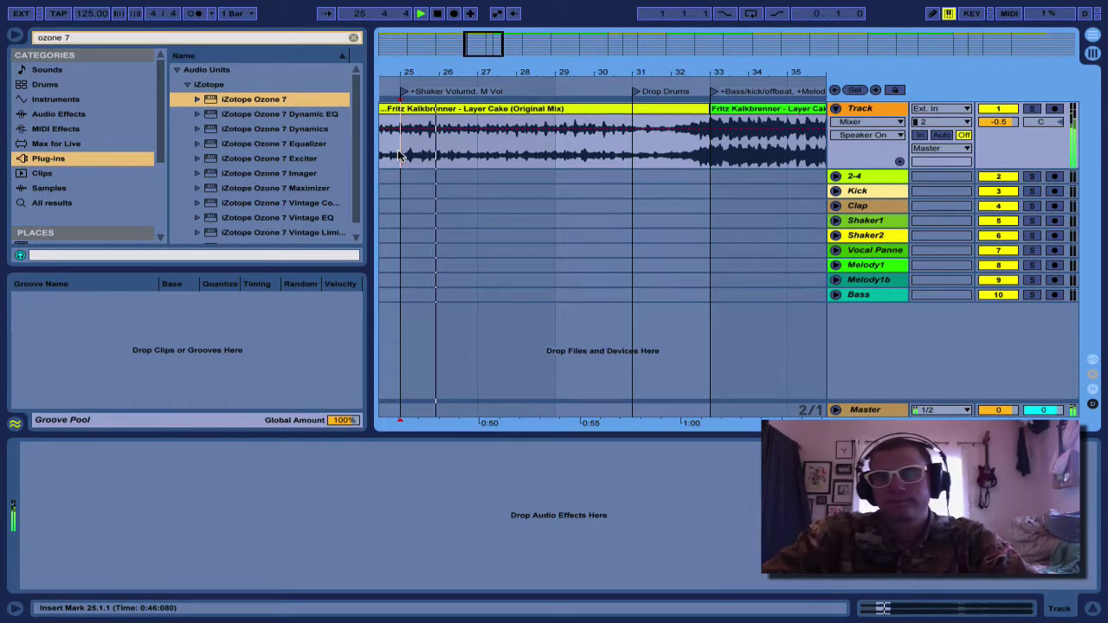
click(645, 147)
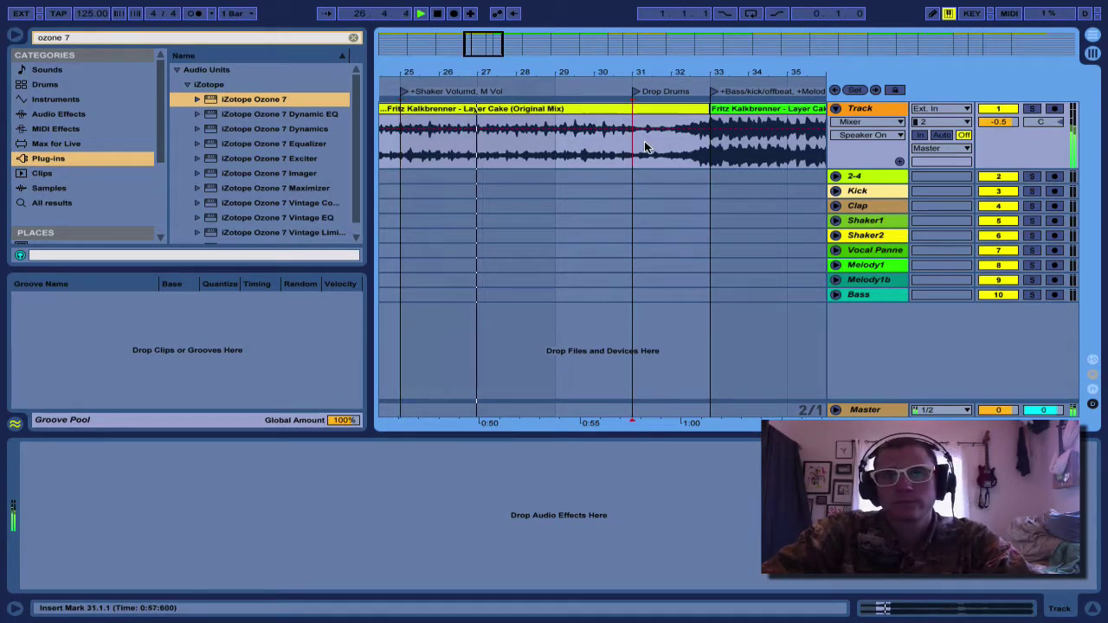
click(563, 154)
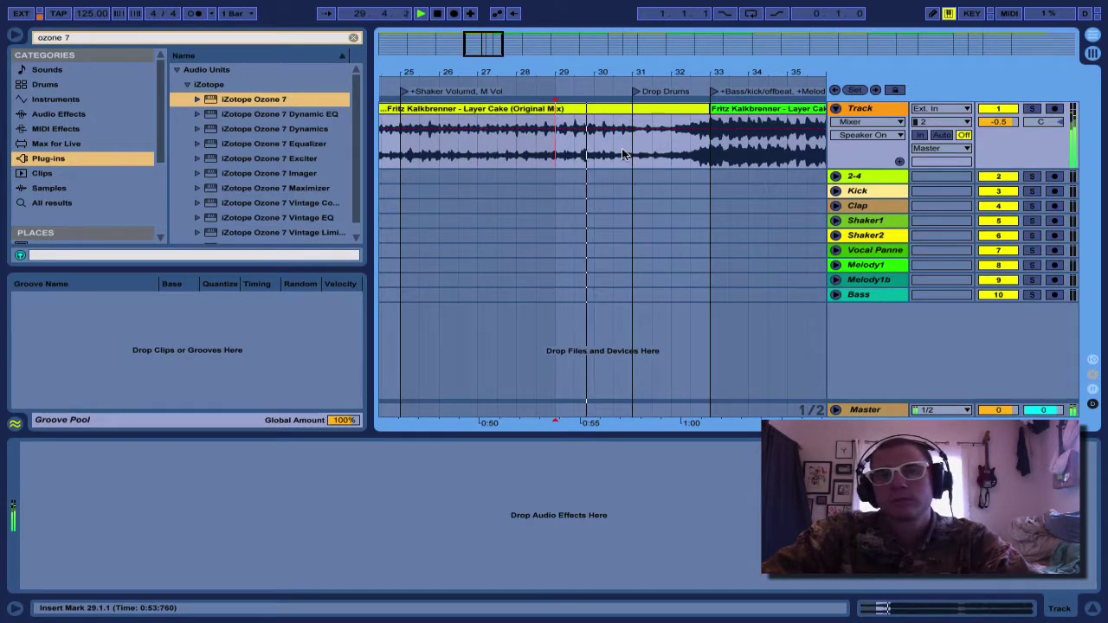
key(ctrl+f)
key(minus)
key(minus)
key(minus)
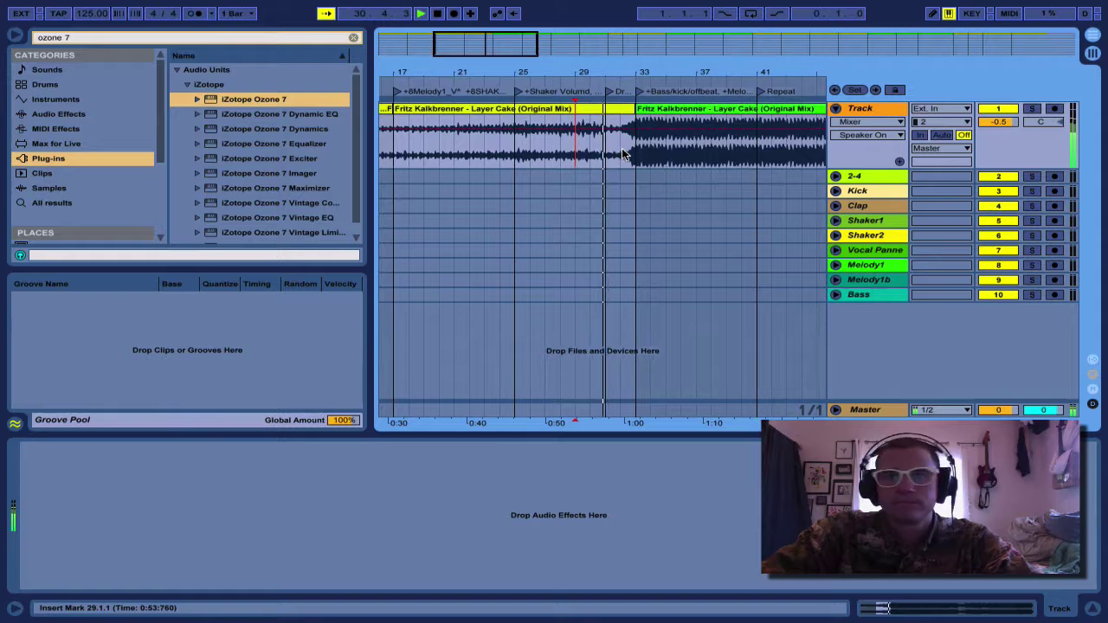
- Listen through the Drop Drums section into the bass, kick and Melody1b entrance at bar 33, examining the waveform around the playhead
key(plus)
key(plus)
key(plus)
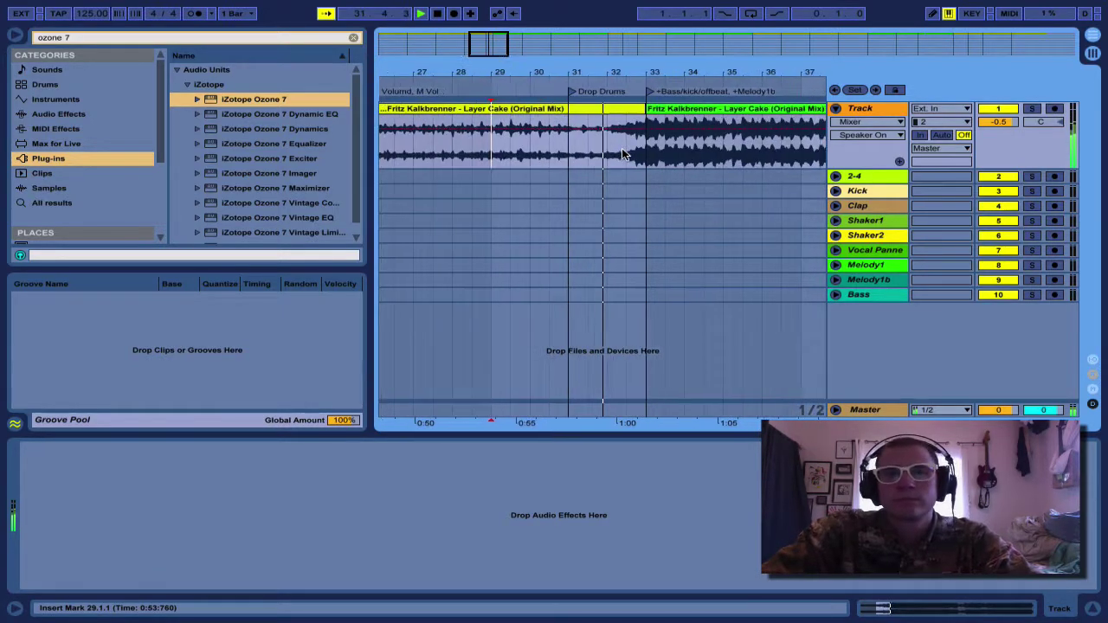
key(plus)
key(plus)
key(plus)
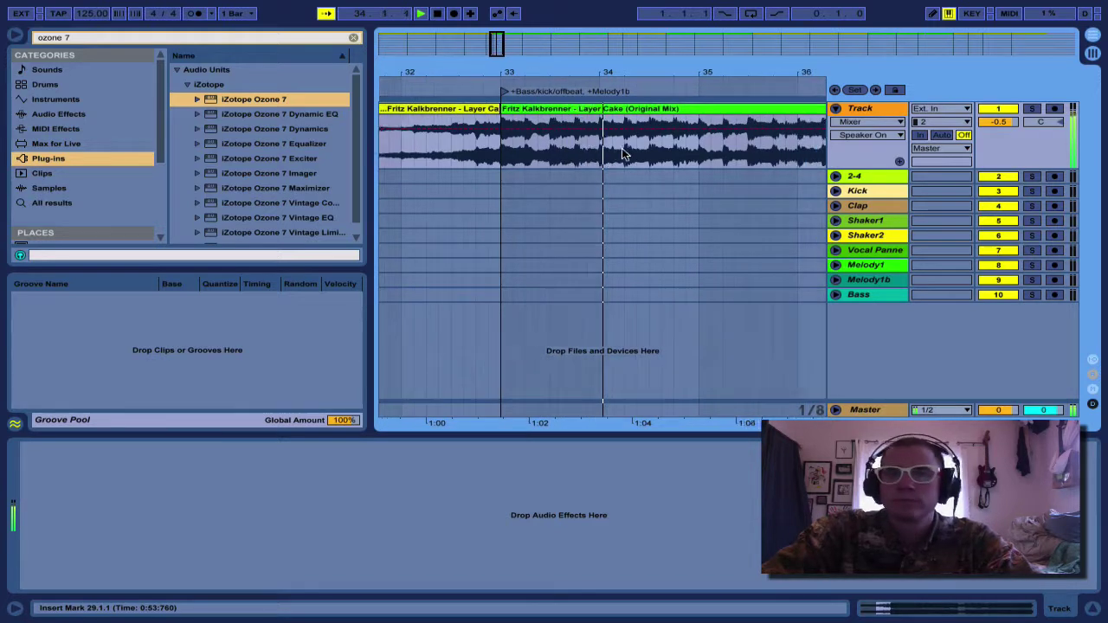
key(minus)
key(minus)
key(minus)
key(minus)
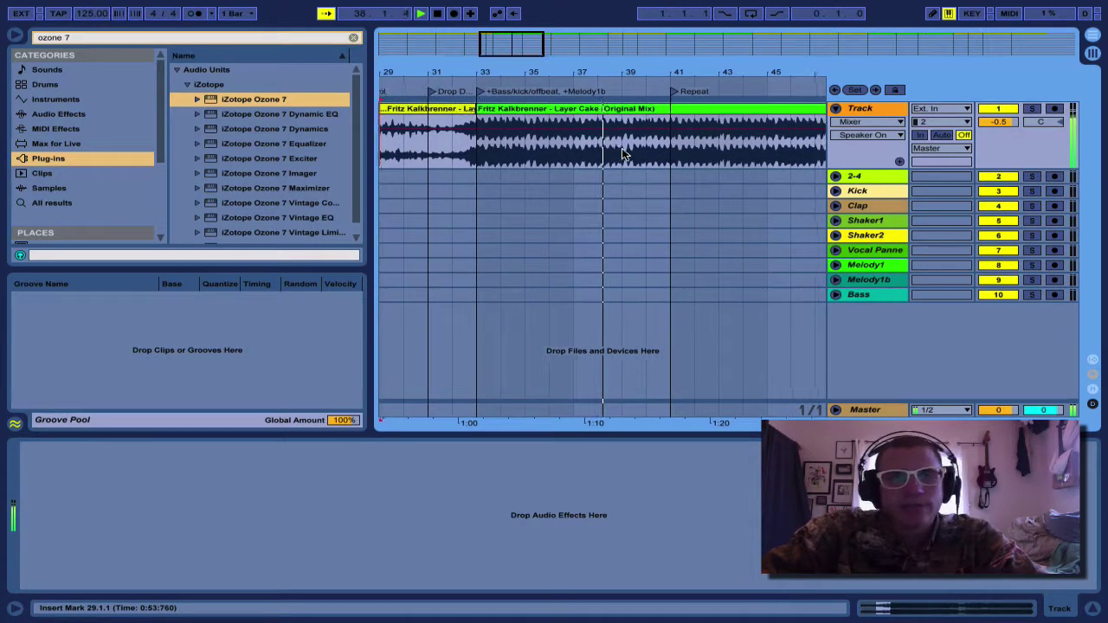
- Place the insert marker at bar 40 during playback and postpone the pending app updates until tomorrow
click(621, 156)
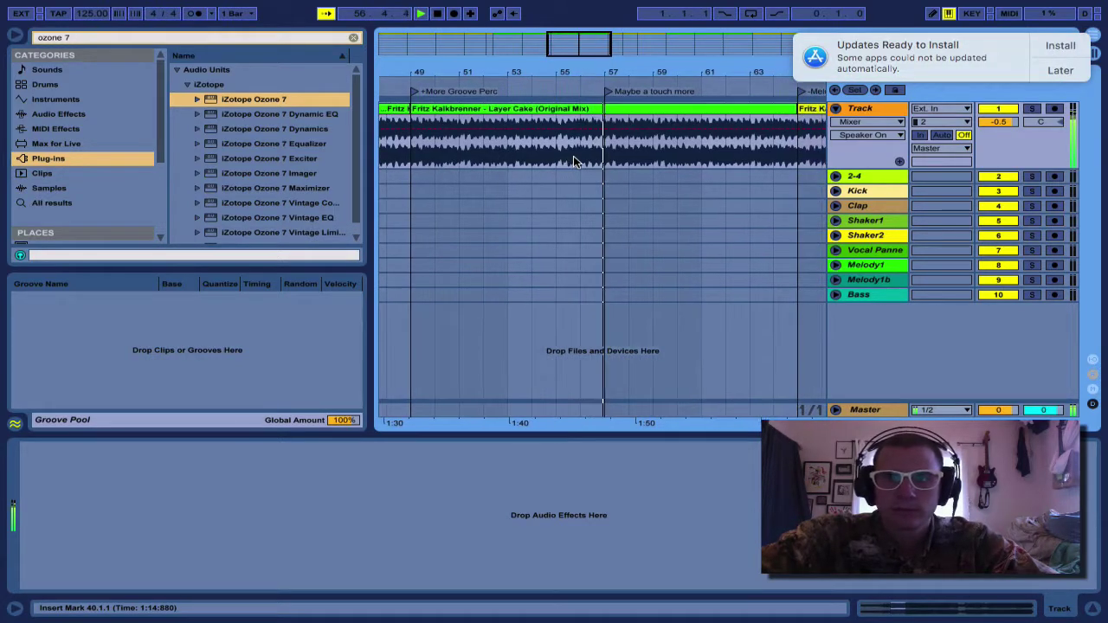
click(1059, 70)
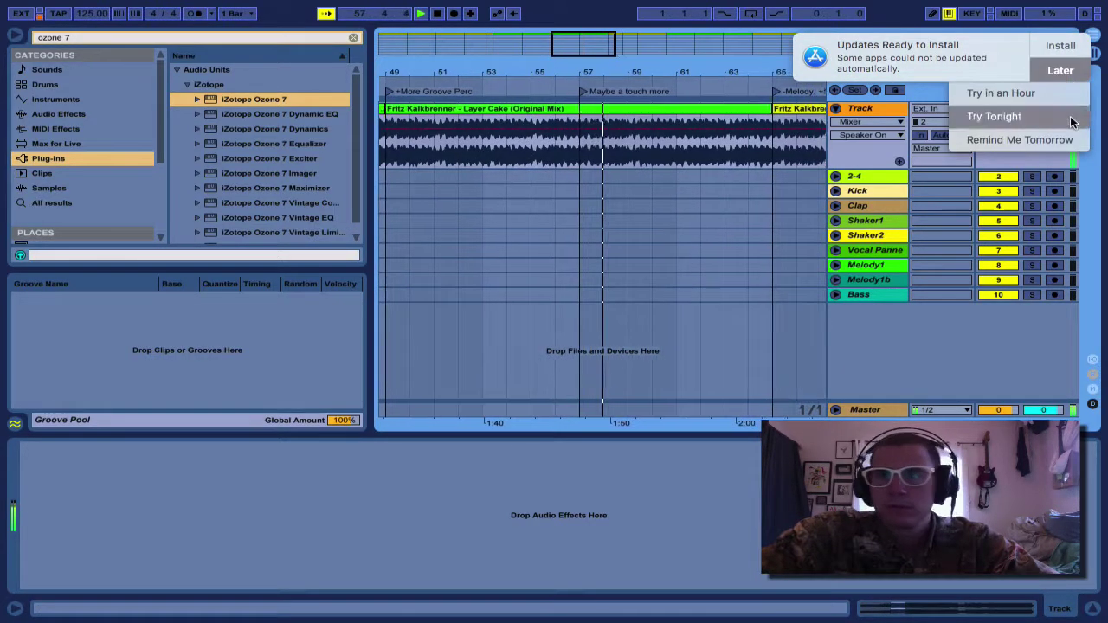
click(1051, 136)
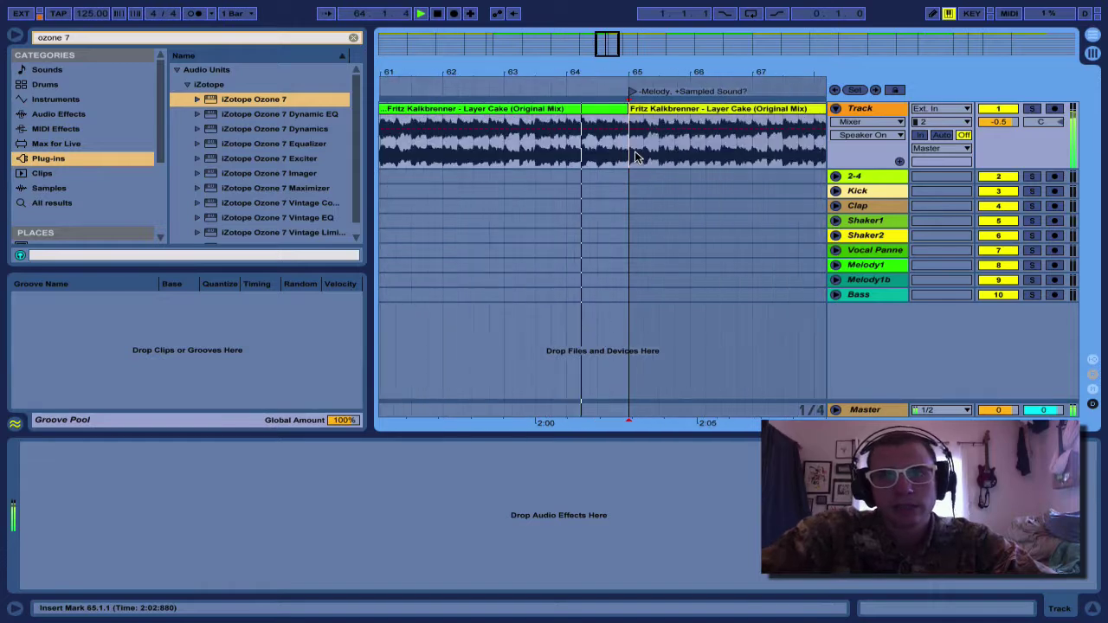
- Highlight the +Raising Vocal section, bars 69 to 73, with Follow on during playback, and replay the lead-in from bar 65
key(ctrl+f)
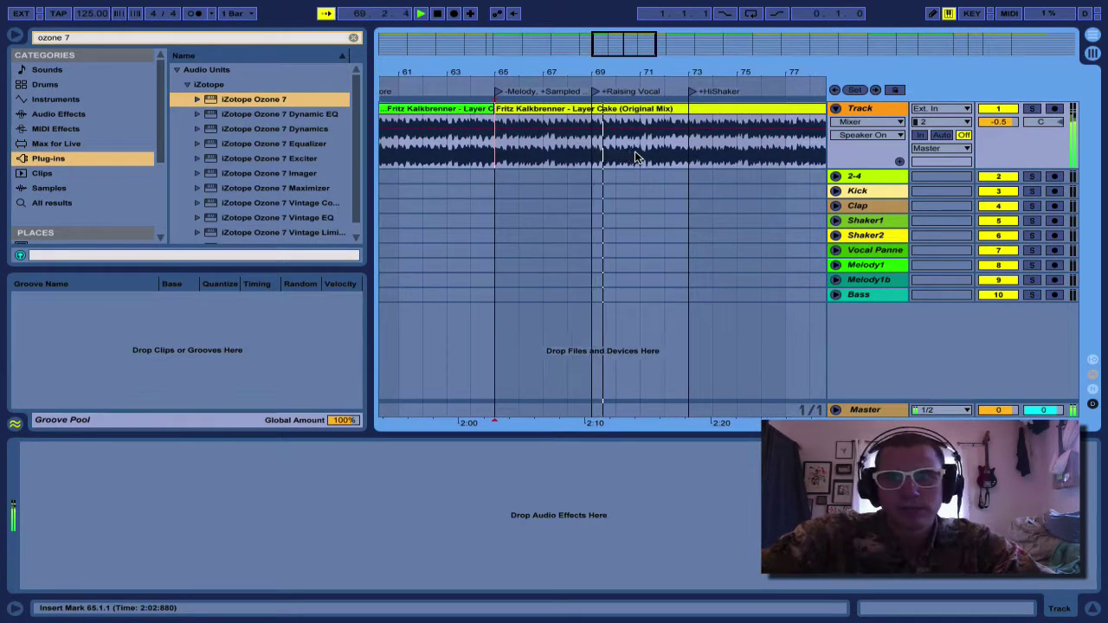
click(573, 149)
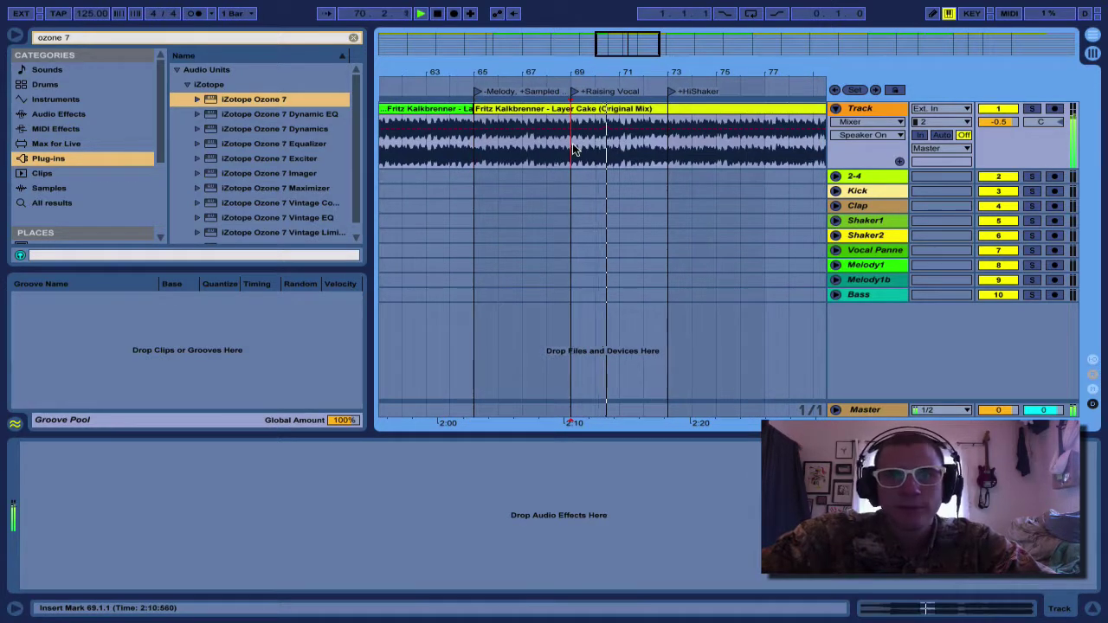
drag(568, 153, 670, 155)
click(451, 161)
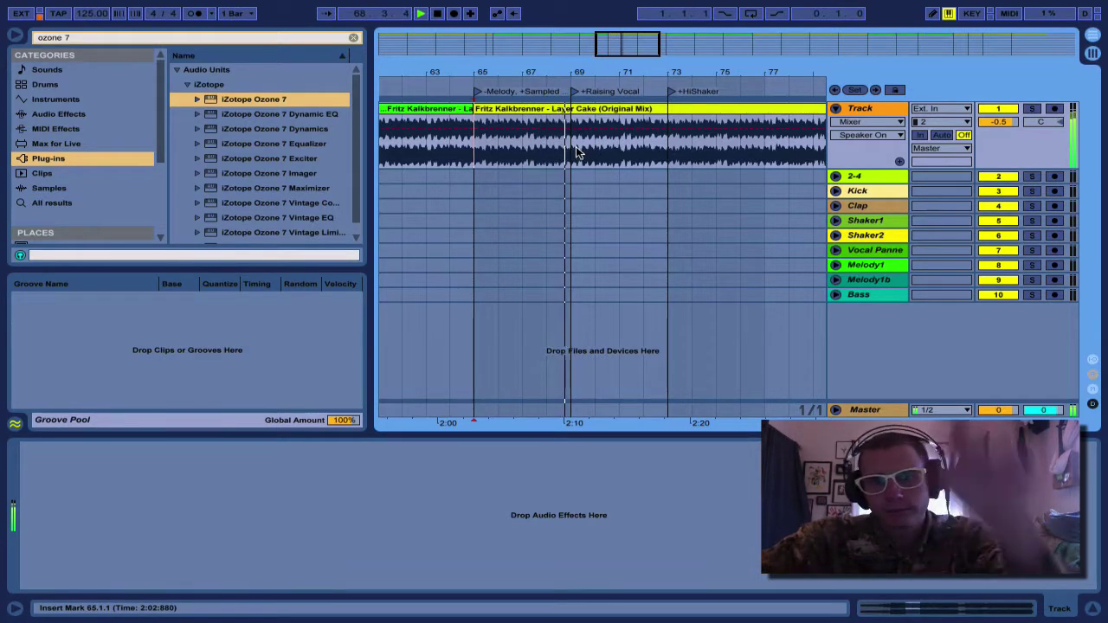
- Select the +HiShaker section from bar 73 to bar 81 and listen through it
scroll(578, 153, right, 4)
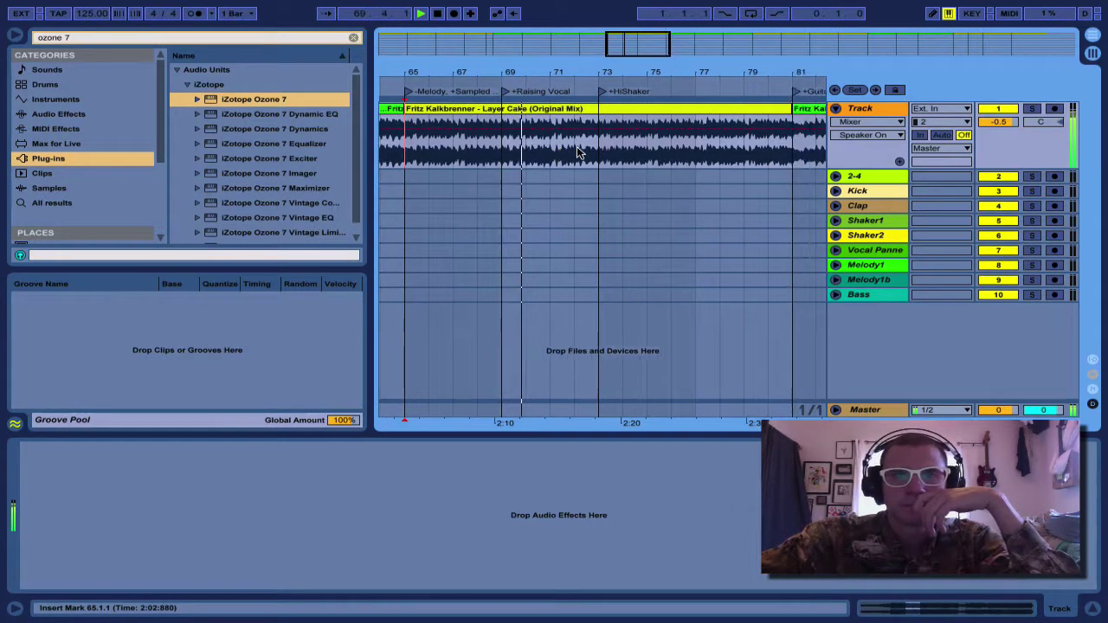
drag(563, 156, 763, 172)
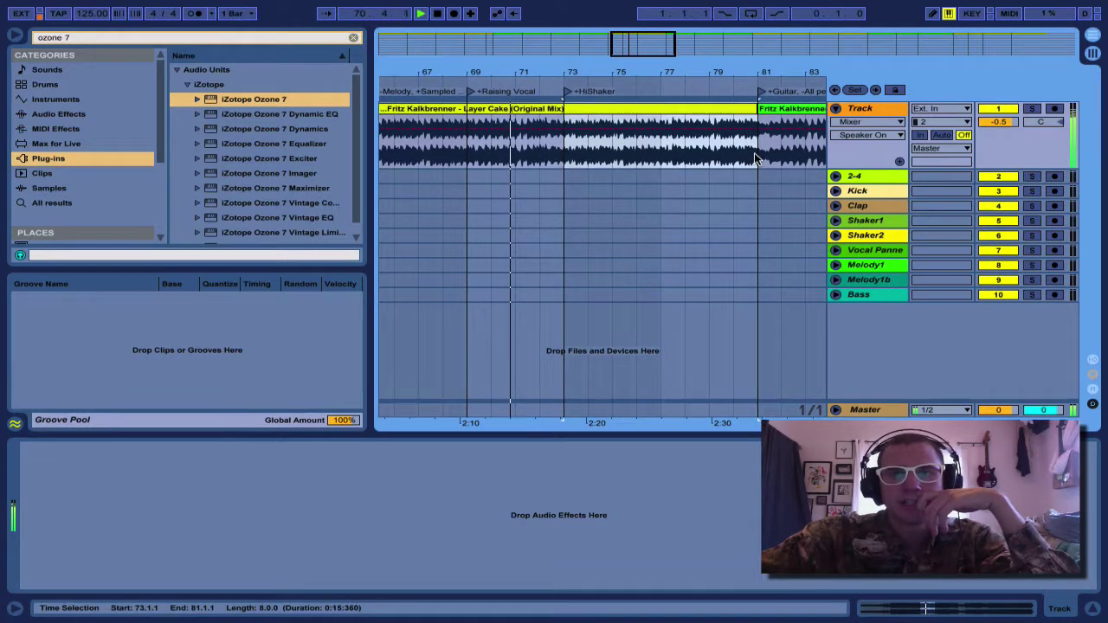
scroll(645, 144, left, 1)
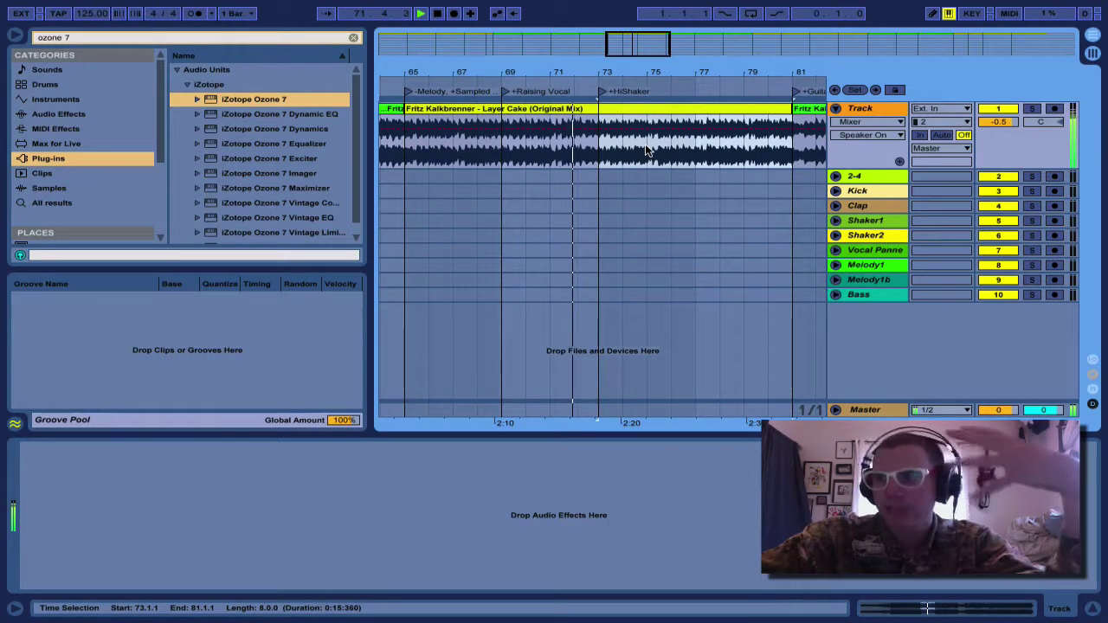
scroll(644, 144, right, 1)
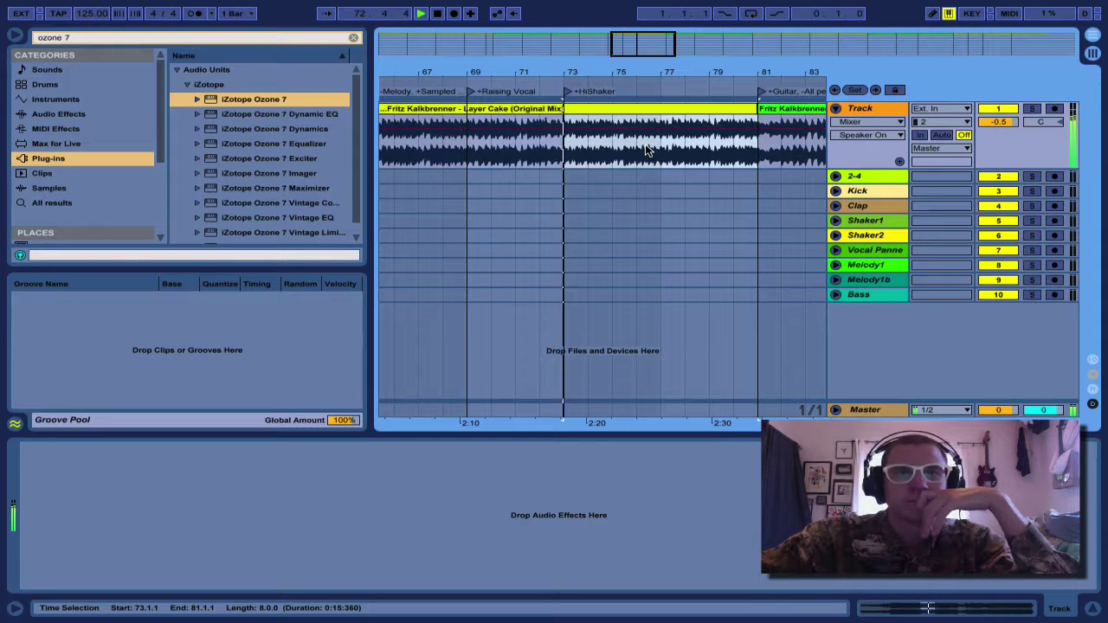
scroll(645, 144, right, 1)
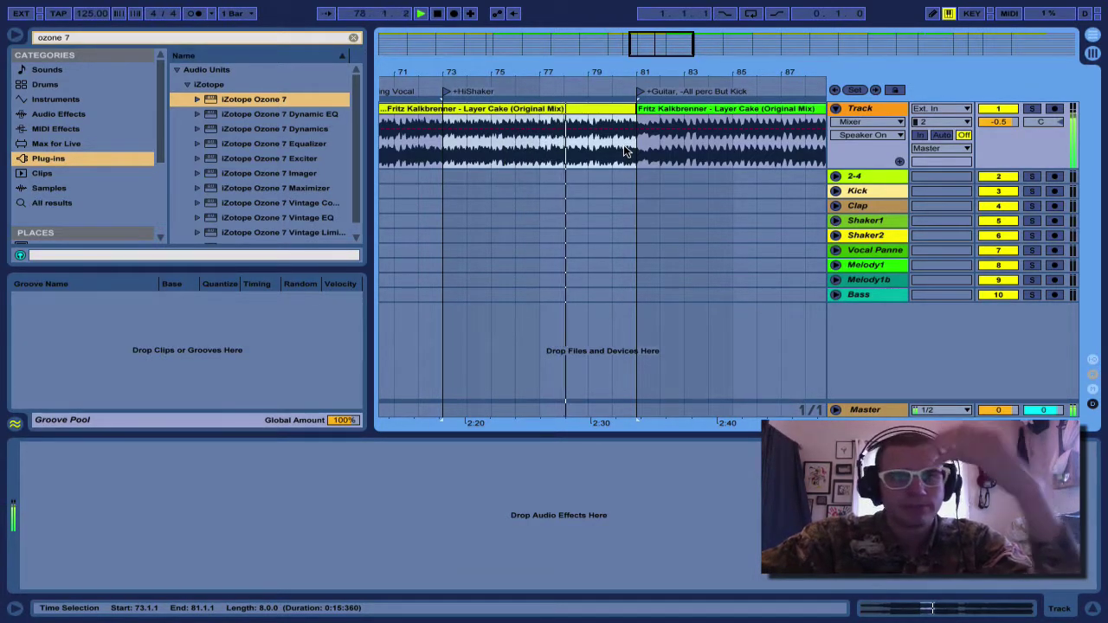
- Examine the transition into the +Guitar, -All perc But Kick section at bar 81, both close up and among its neighbouring sections
key(minus)
key(minus)
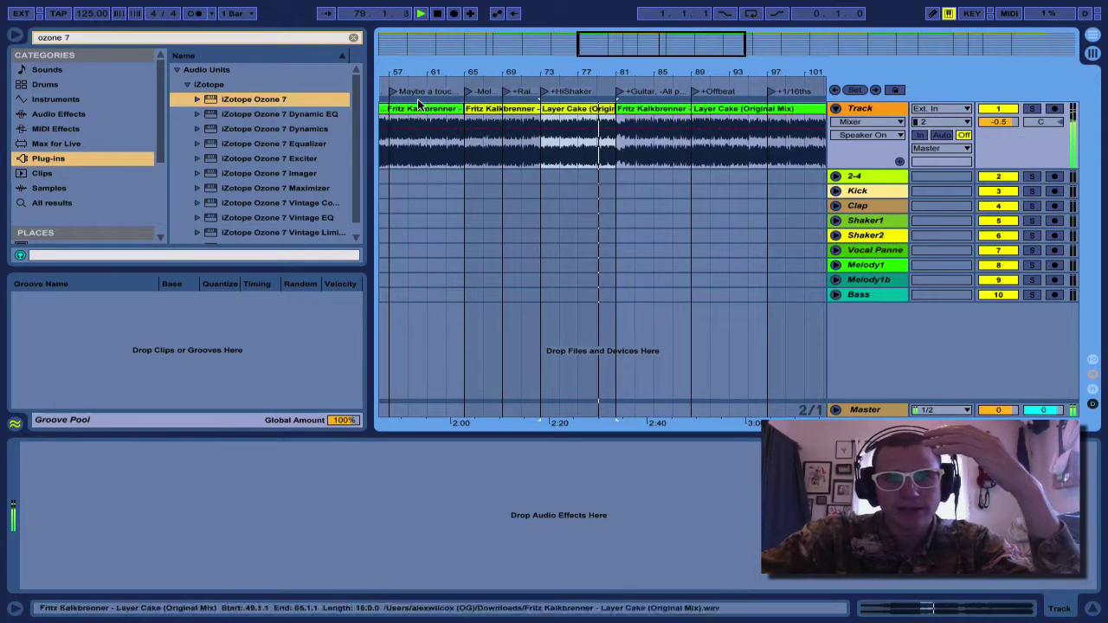
key(plus)
key(plus)
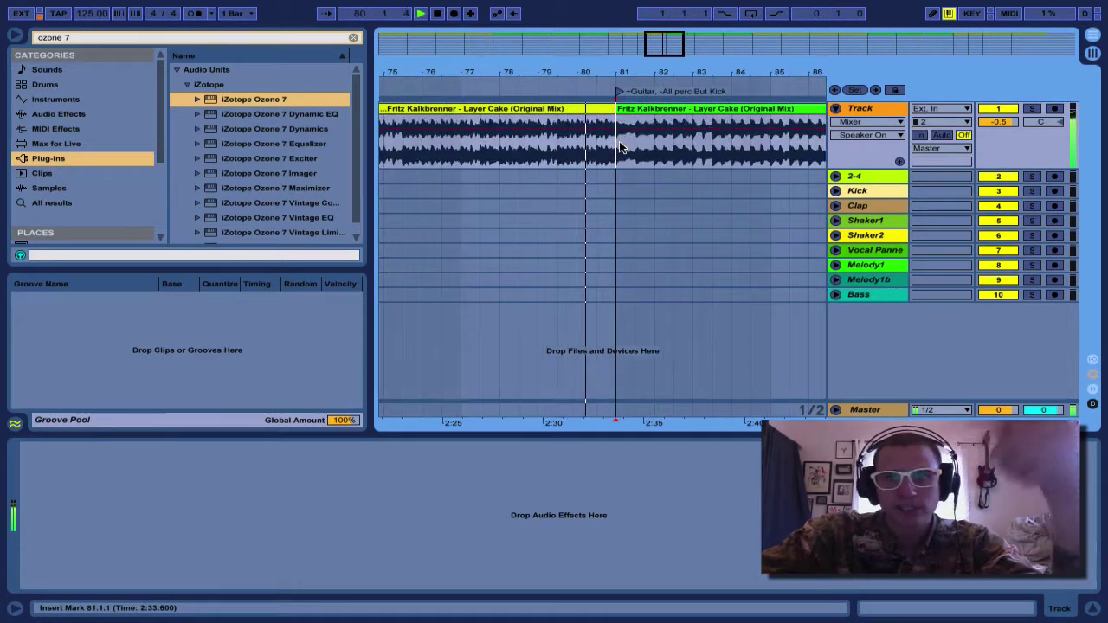
key(minus)
key(minus)
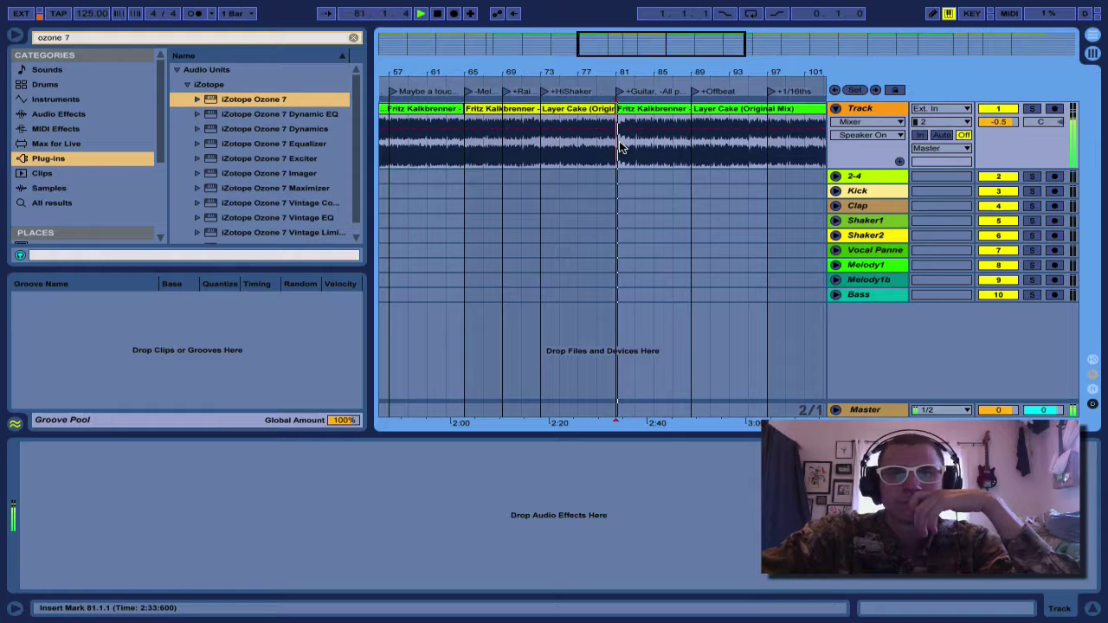
key(plus)
key(plus)
key(plus)
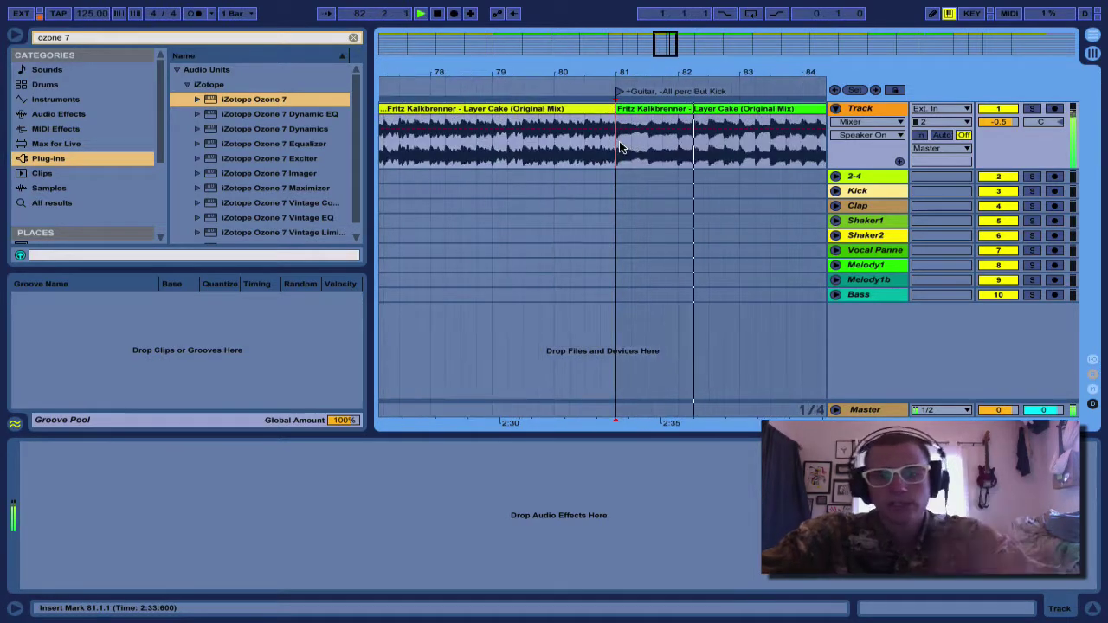
key(minus)
key(minus)
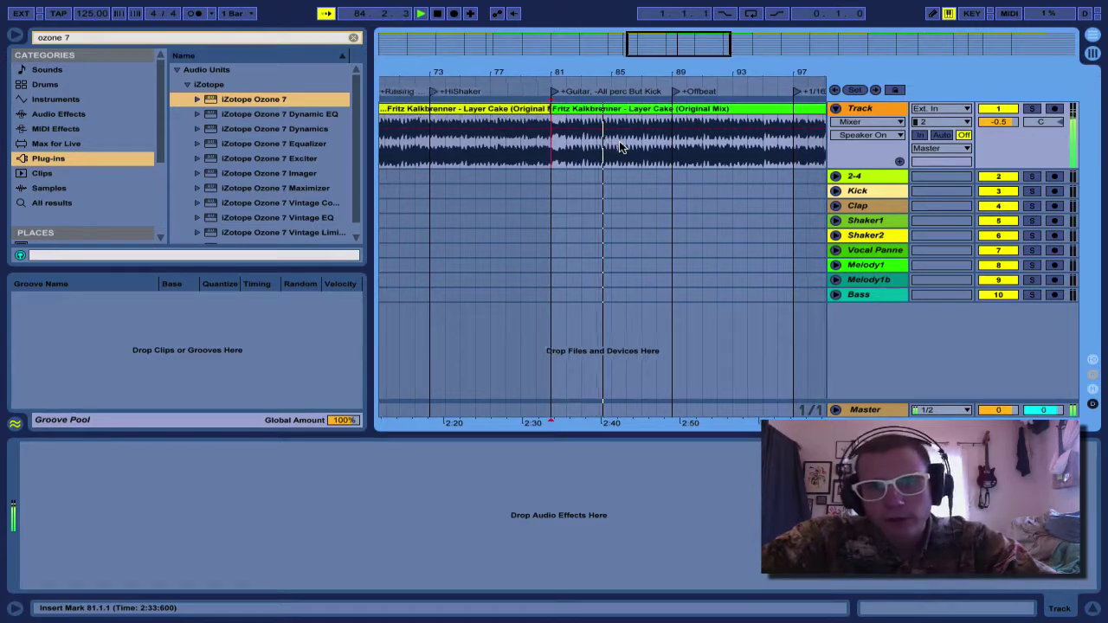
- Replay the reference track from the Maybe a touch more section at bar 57 and look ahead to the guitar section at bar 81
scroll(614, 148, left, 10)
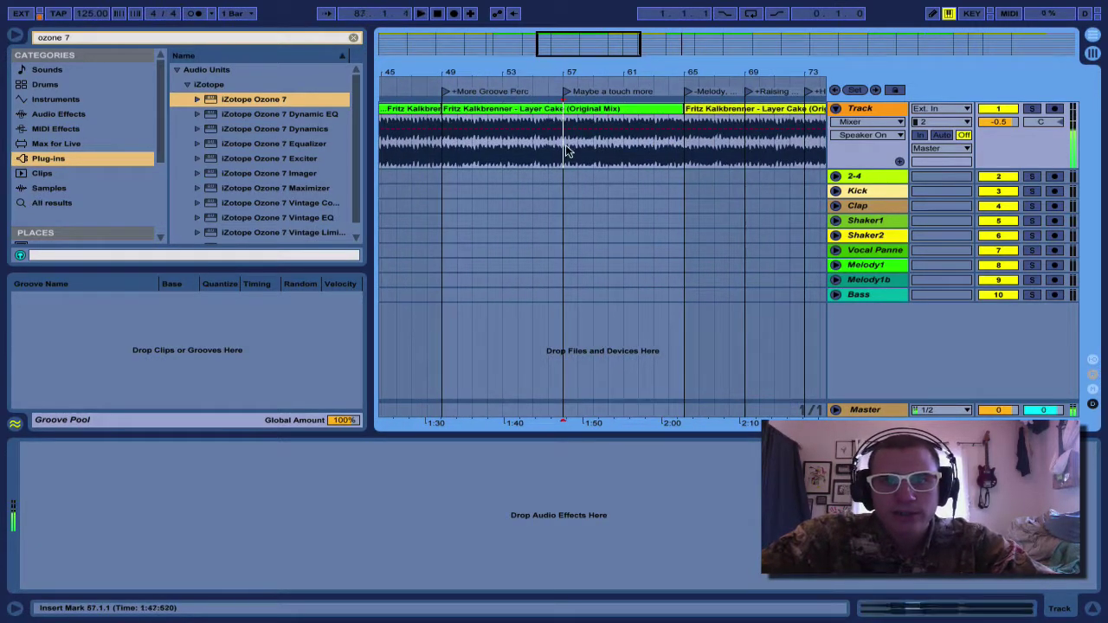
scroll(567, 152, right, 3)
key(space)
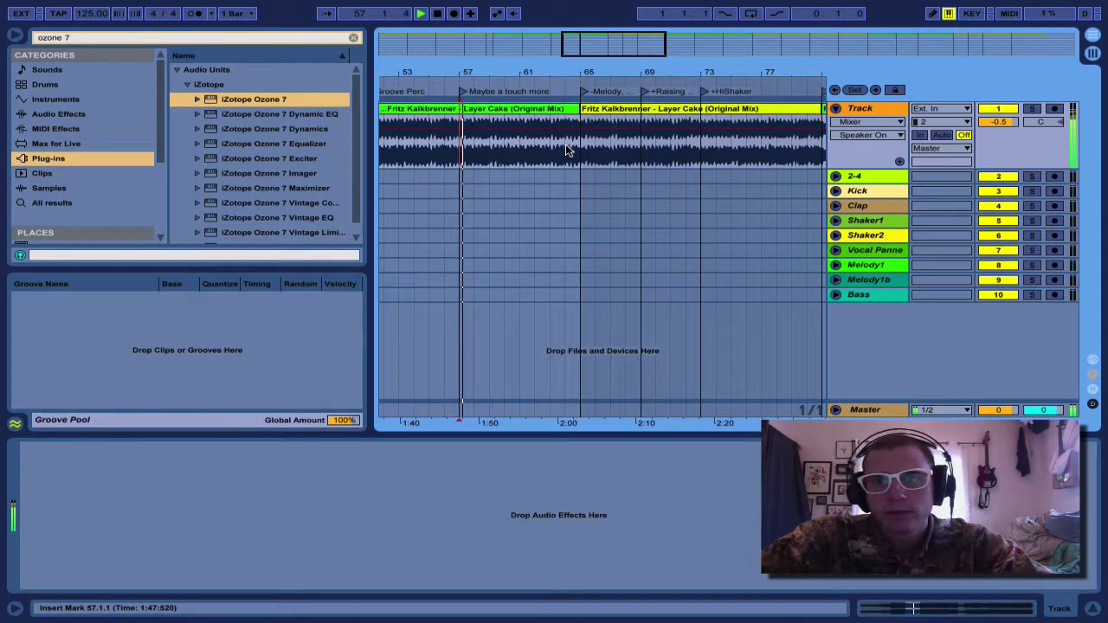
scroll(567, 152, right, 5)
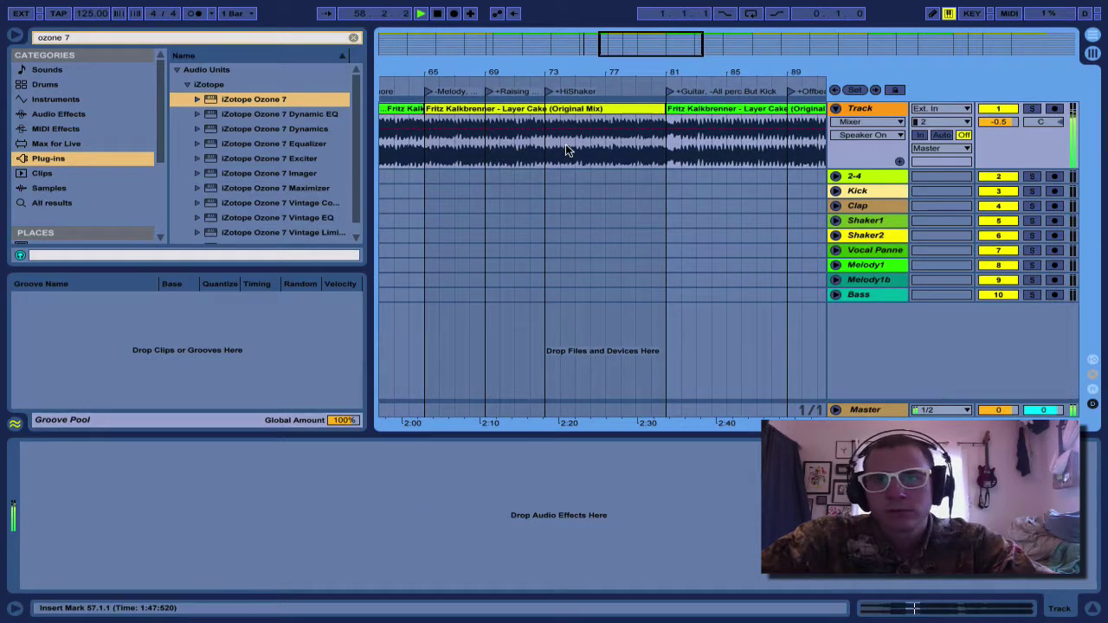
scroll(567, 151, right, 2)
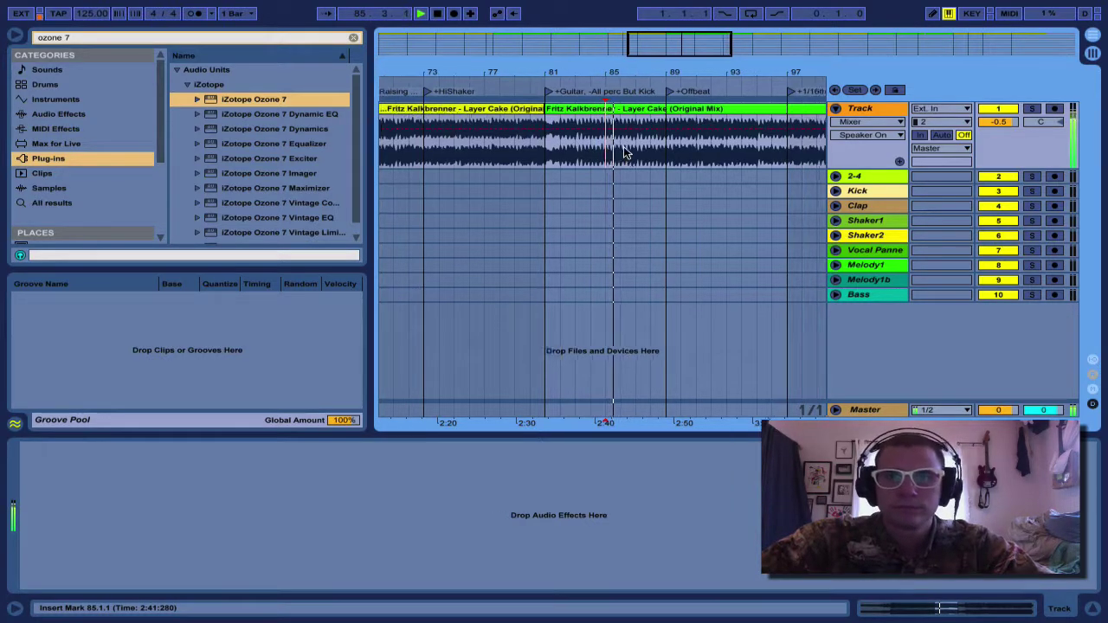
- Examine the +Offbeat entrance at bar 89 close up, with Follow on during playback
key(plus)
key(plus)
key(ctrl+shift+f)
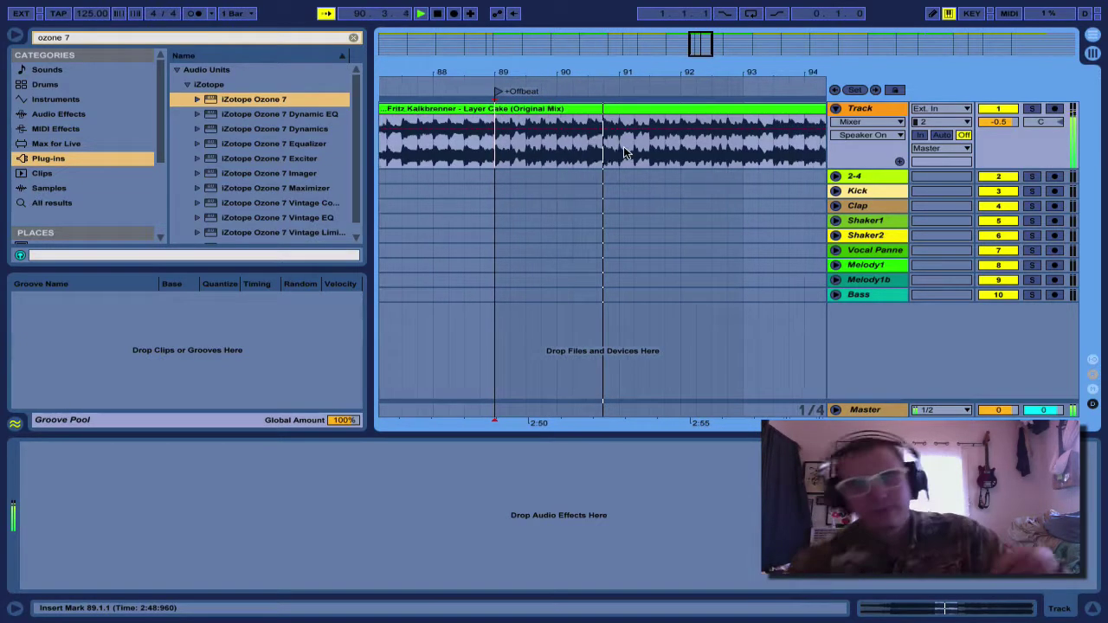
- Compare the sections around bar 89, and examine the +1/16ths entrance at bar 97 close up with Follow on
key(minus)
key(minus)
key(minus)
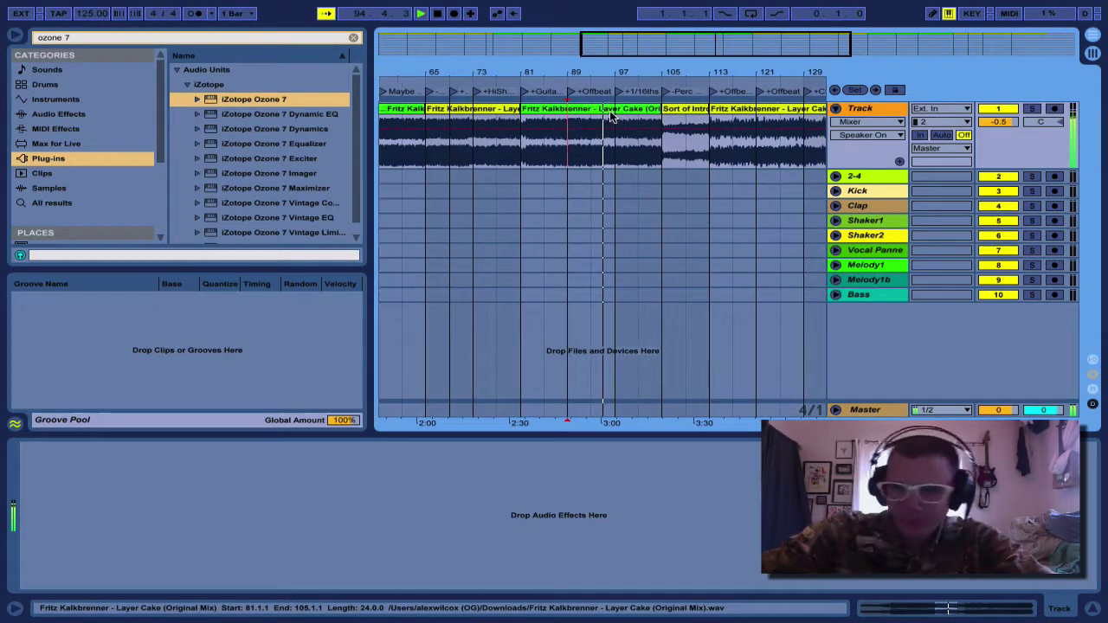
scroll(615, 149, up, 3)
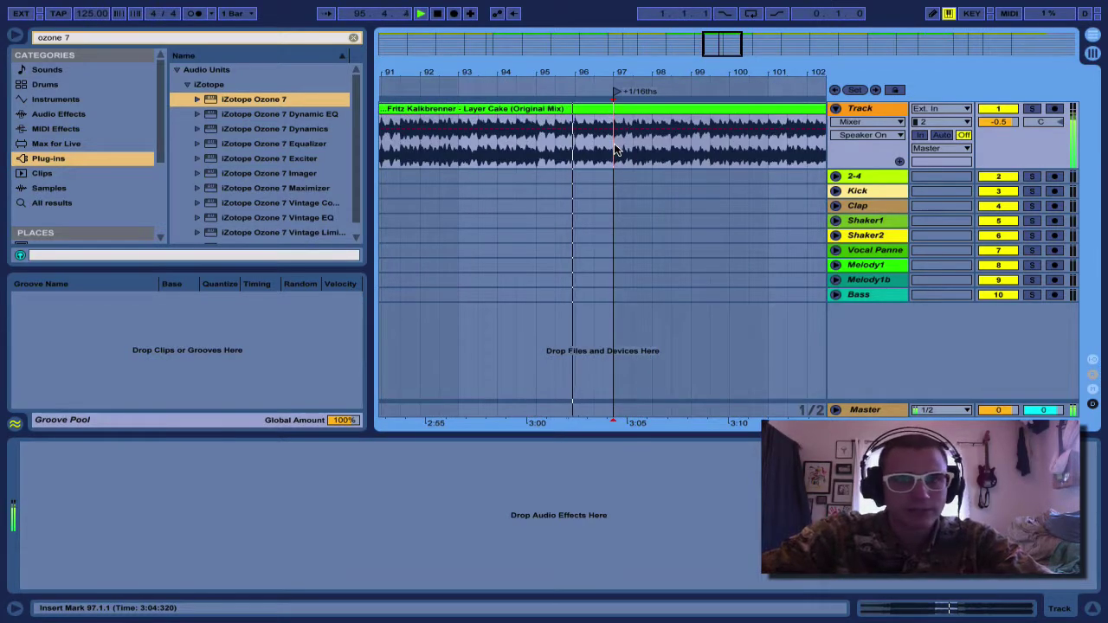
key(ctrl+f)
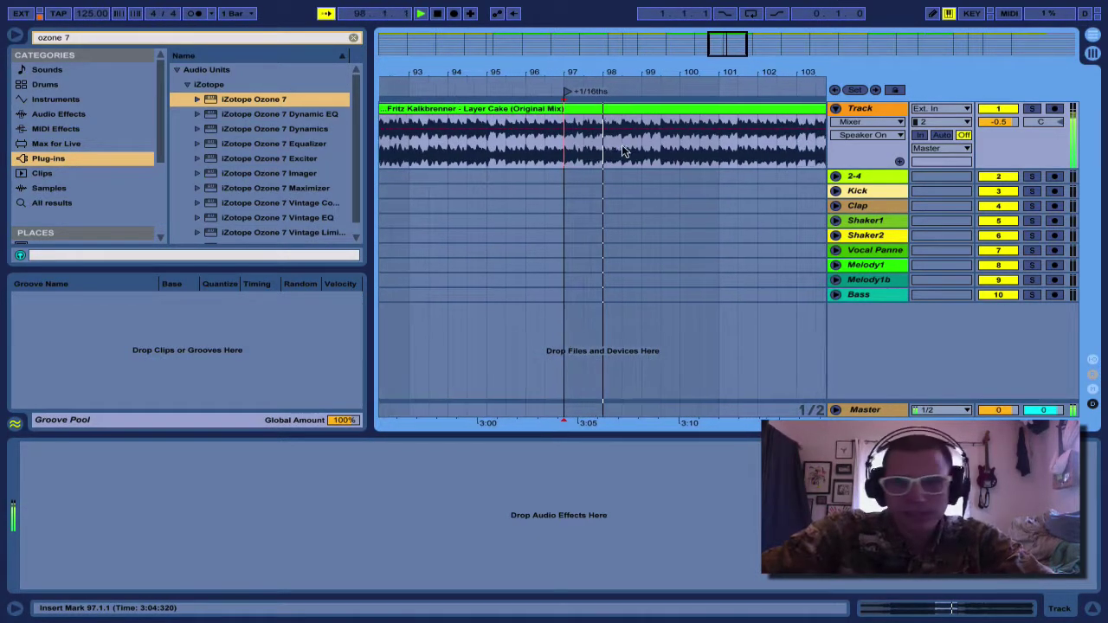
- Select the Sort of Intro section from bar 105 to bar 113 and compare its waveform with the surrounding sections during playback
scroll(645, 153, down, 1)
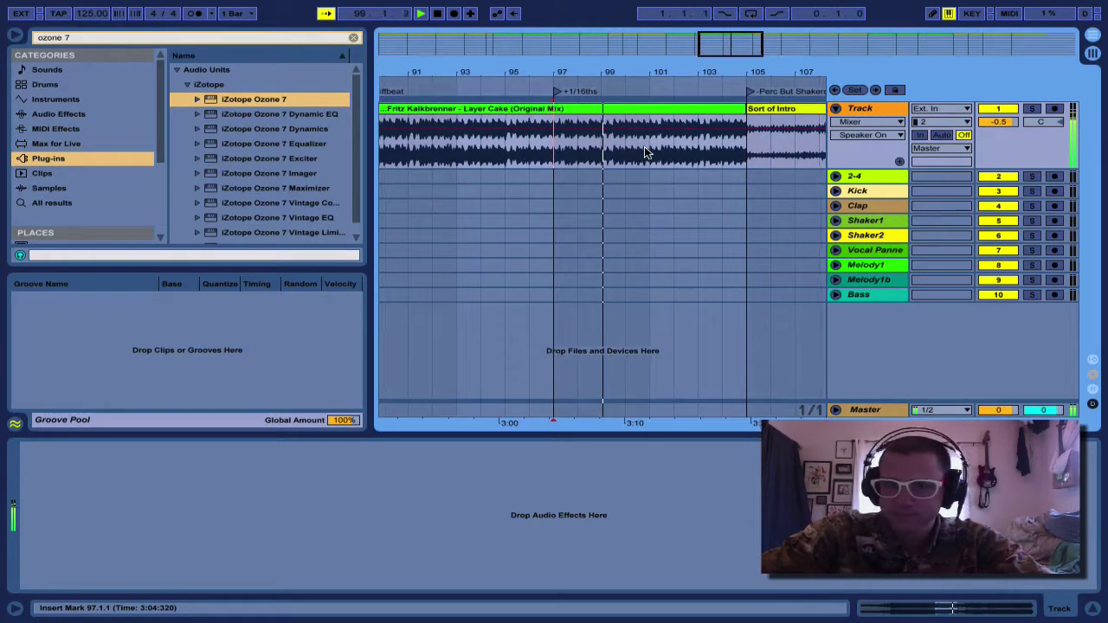
scroll(645, 153, down, 3)
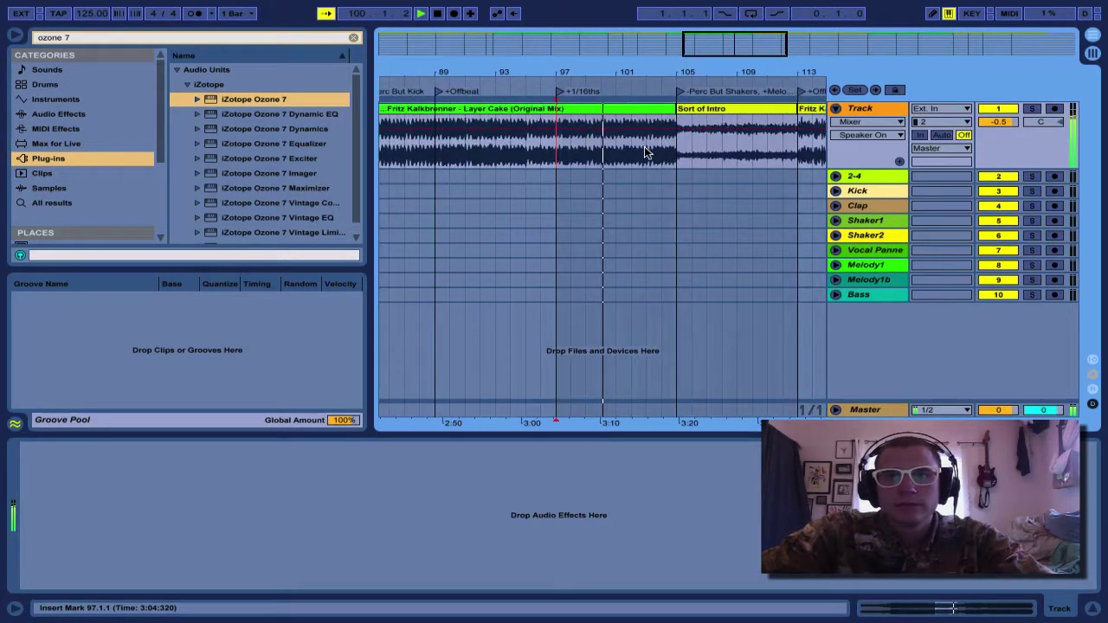
click(645, 153)
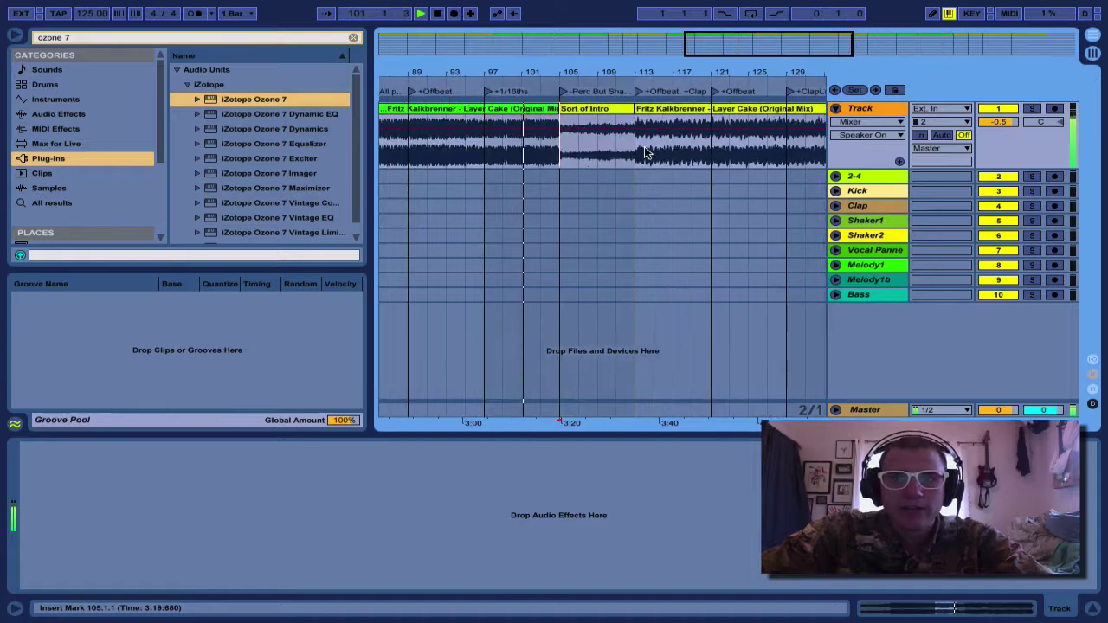
double_click(633, 149)
scroll(633, 149, up, 2)
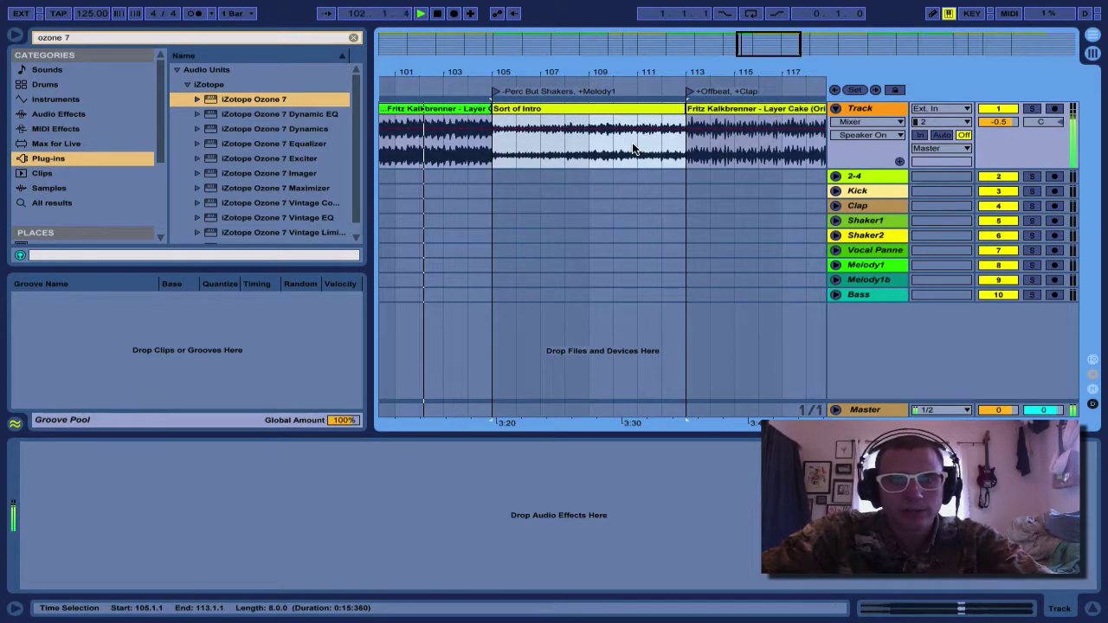
scroll(632, 148, down, 4)
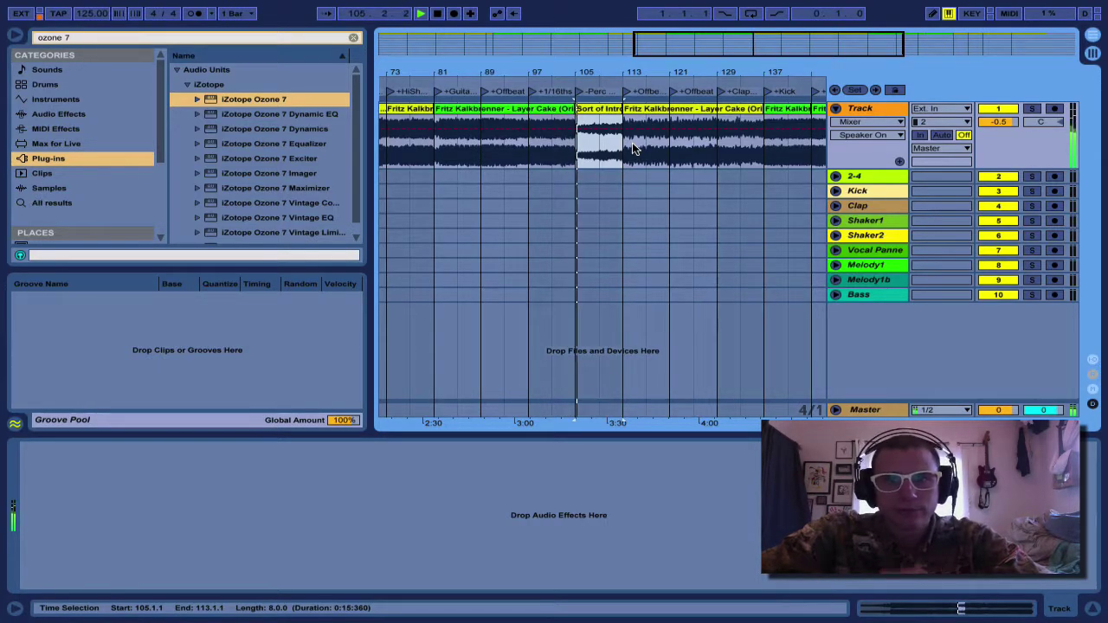
scroll(632, 149, up, 4)
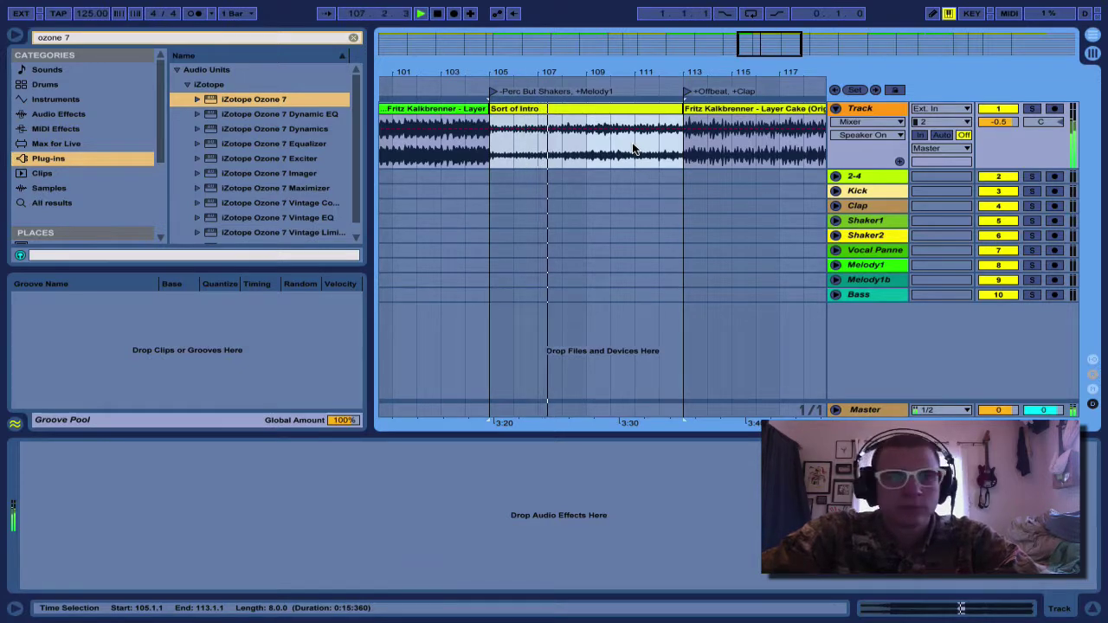
scroll(633, 149, up, 2)
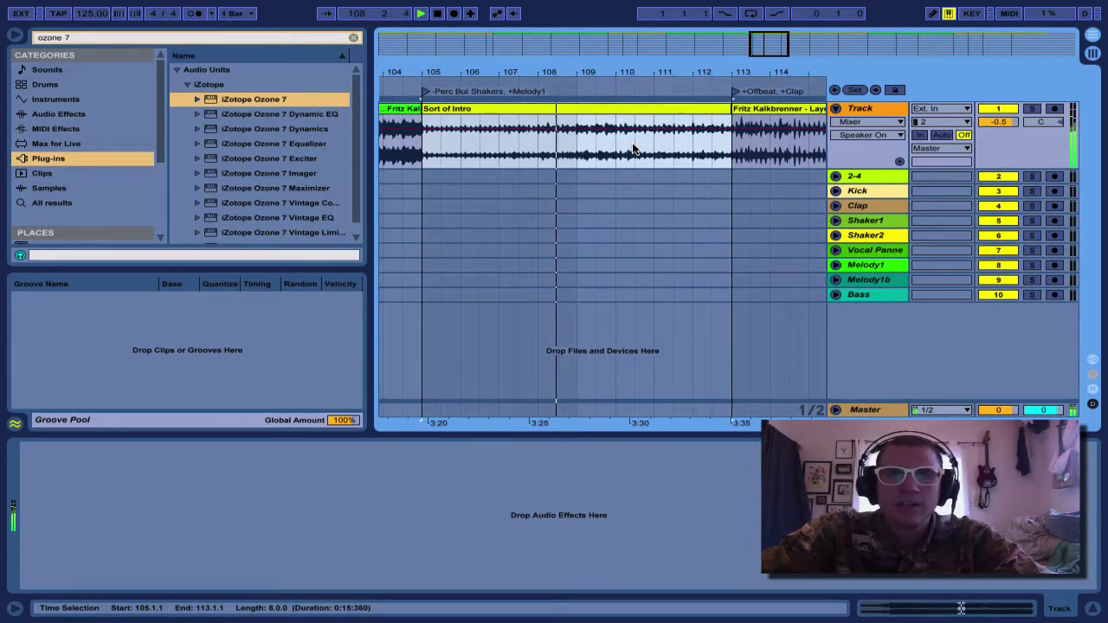
scroll(558, 130, down, 4)
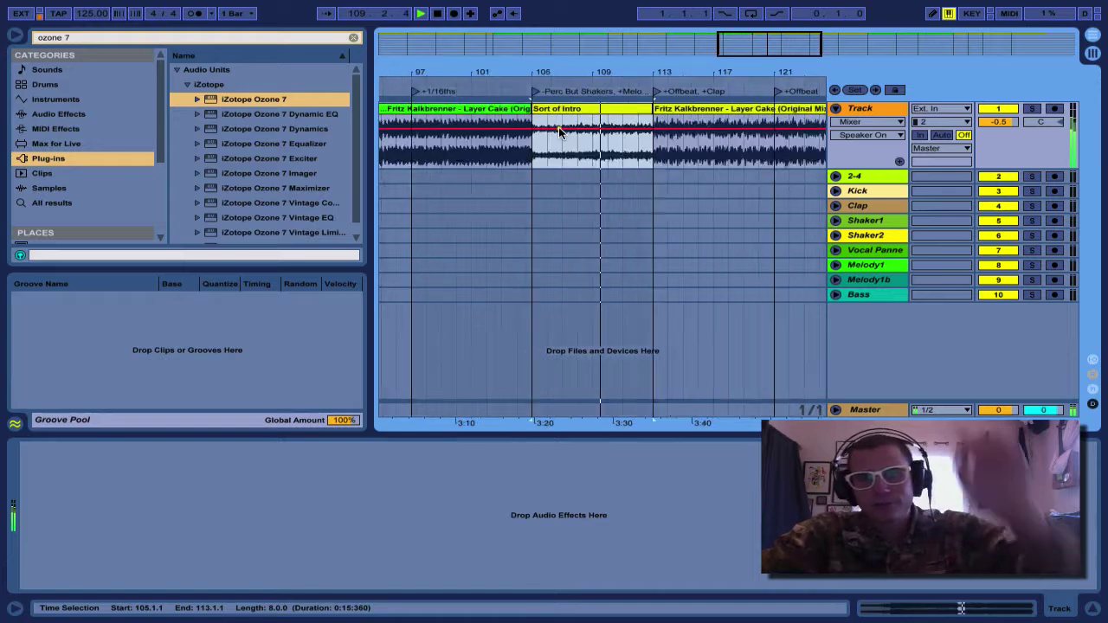
- Bring the track's opening sections into view and audition them from bars 1 and 9 for comparison with the Sort of Intro section
scroll(558, 130, down, 6)
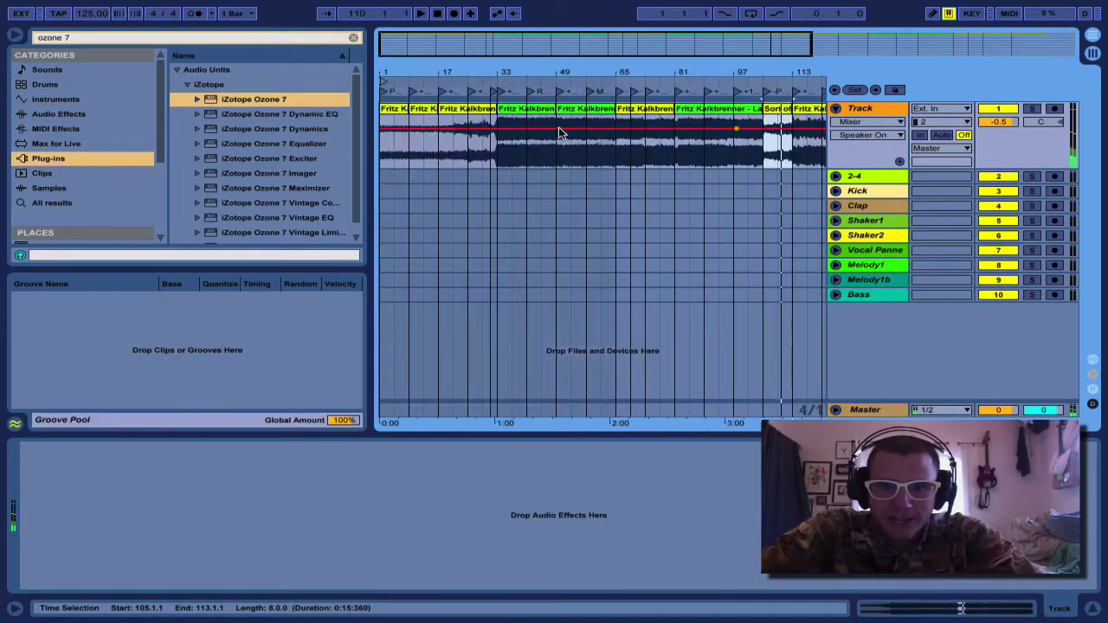
click(408, 156)
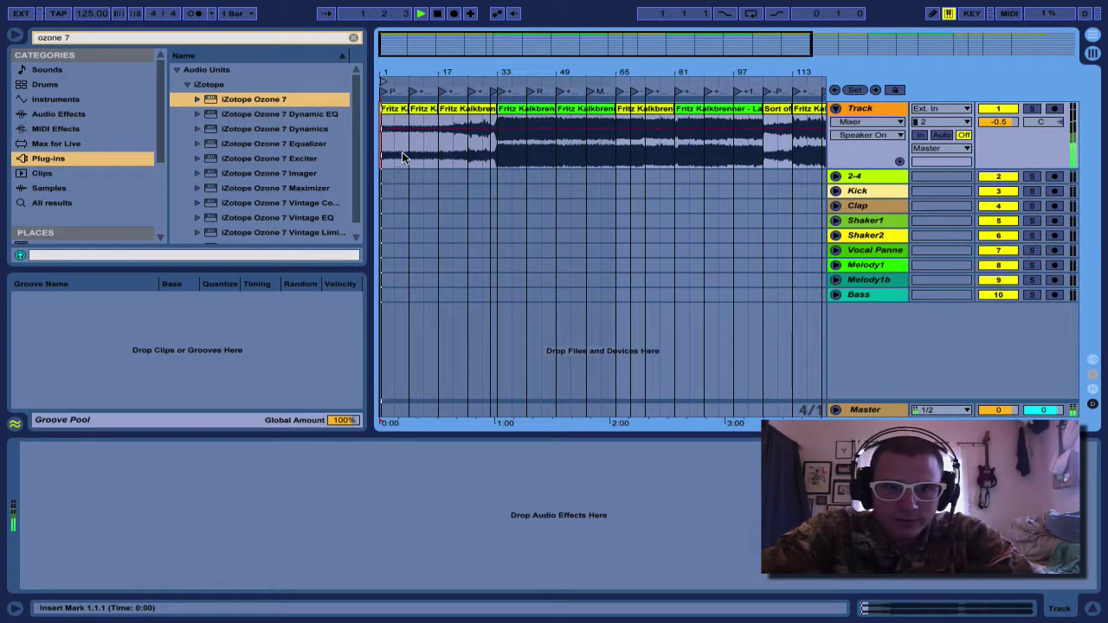
key(space)
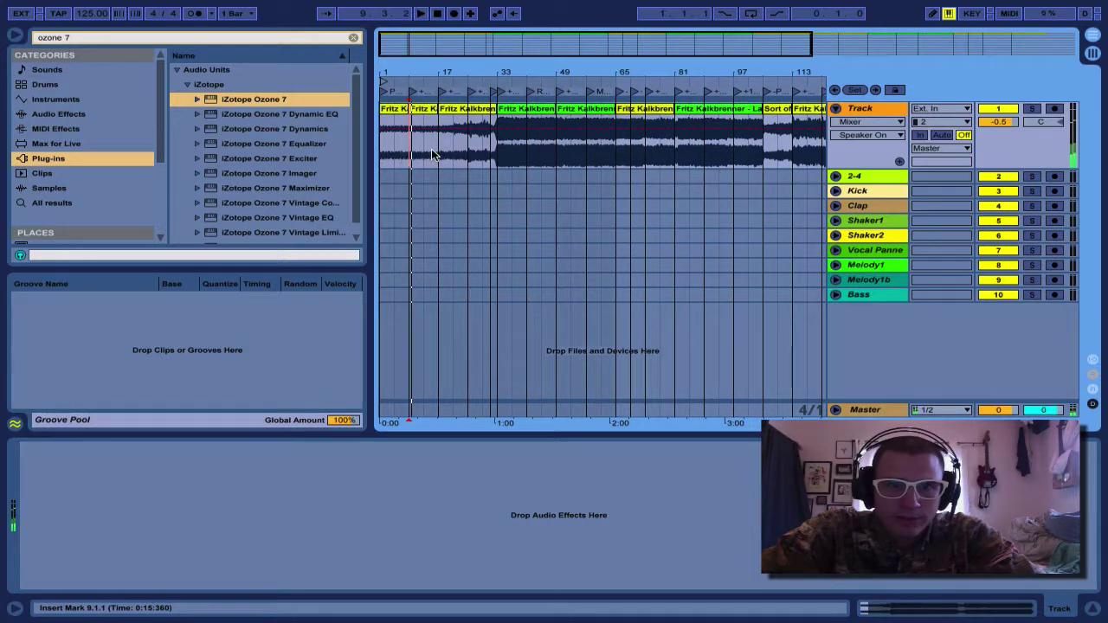
- Audition the track from bars 17 and 105 to compare the opening sections with the Sort of Intro section
click(433, 154)
key(space)
scroll(432, 154, right, 1)
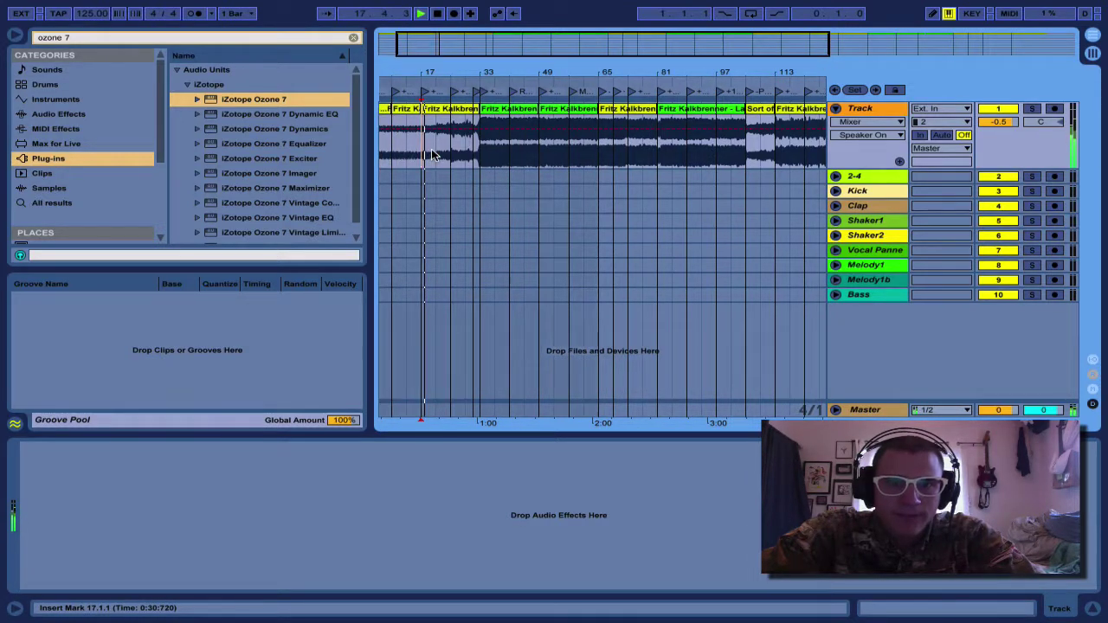
scroll(433, 154, right, 3)
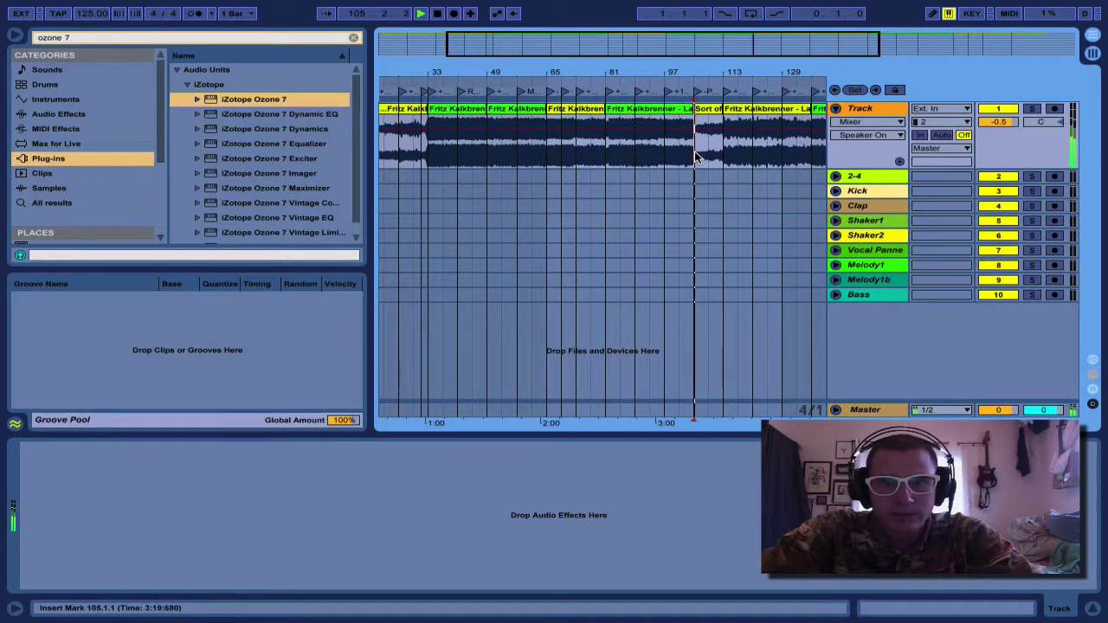
scroll(697, 156, left, 4)
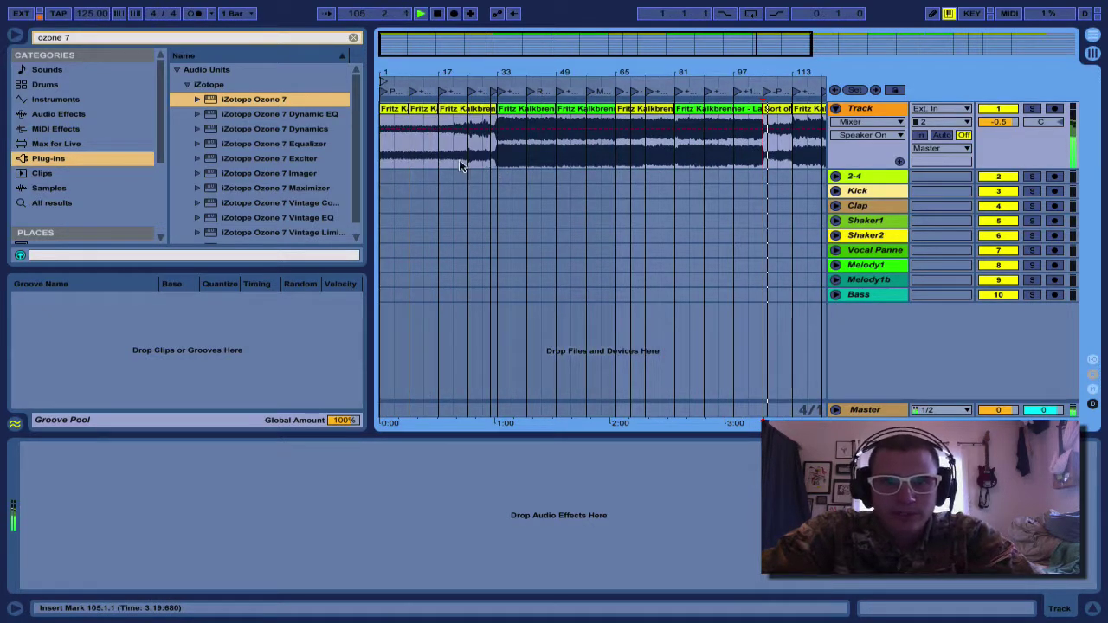
scroll(450, 155, up, 3)
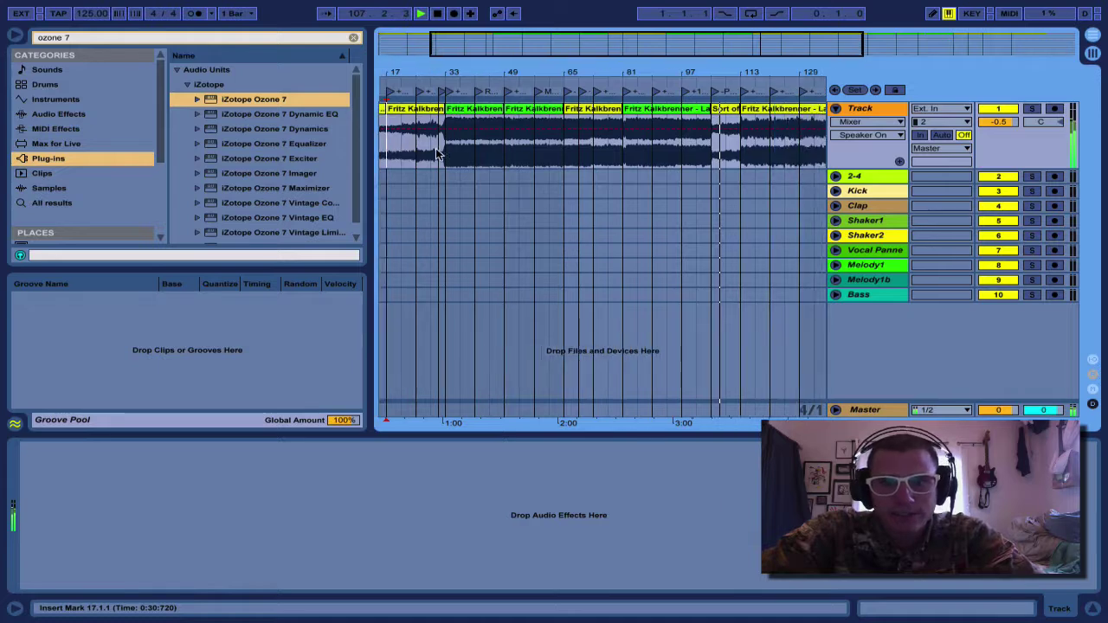
- Examine the Sort of Intro section close up with Follow on, and select it from bar 105 to bar 113
click(684, 154)
key(ctrl+f)
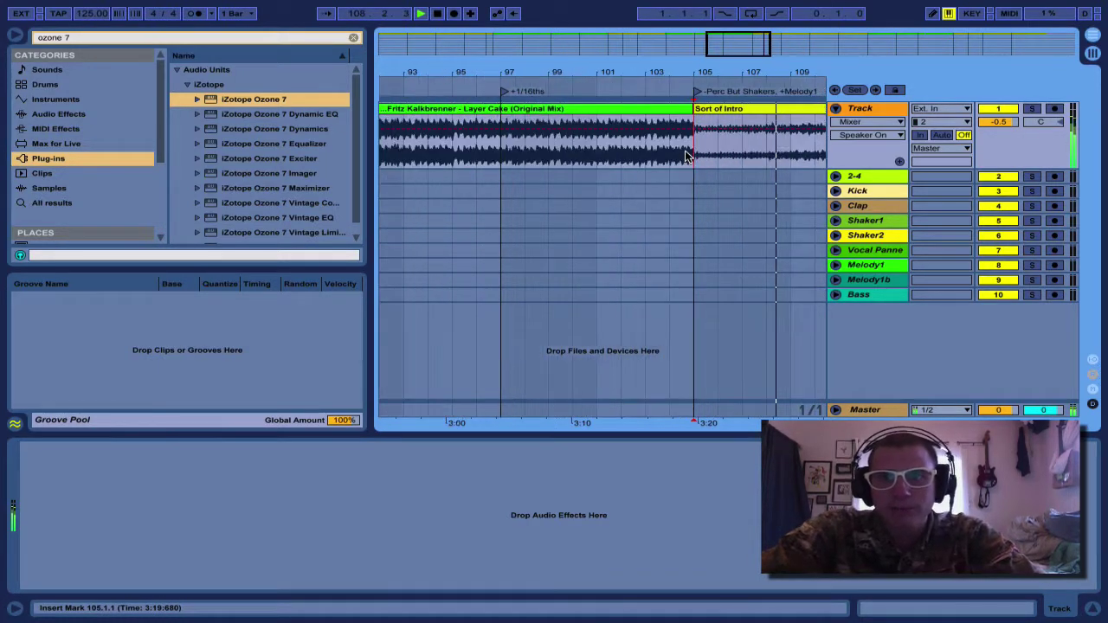
scroll(685, 155, up, 3)
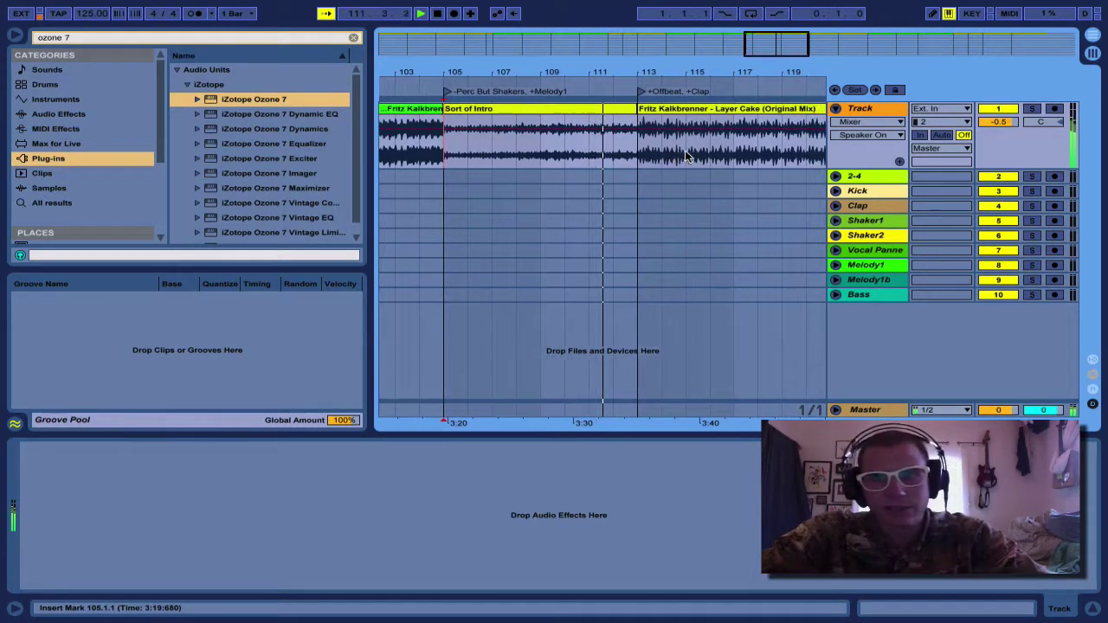
shift+click(635, 154)
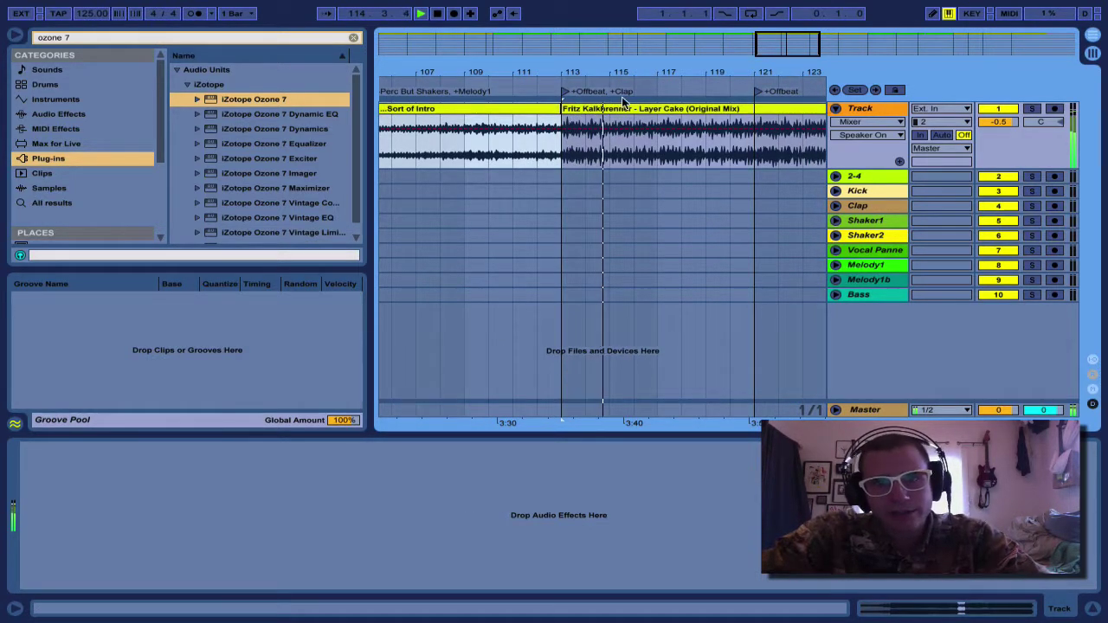
- Examine the +Offbeat, +Clap section between bars 113 and 121 against the sections after it, with Follow on
click(667, 164)
key(minus)
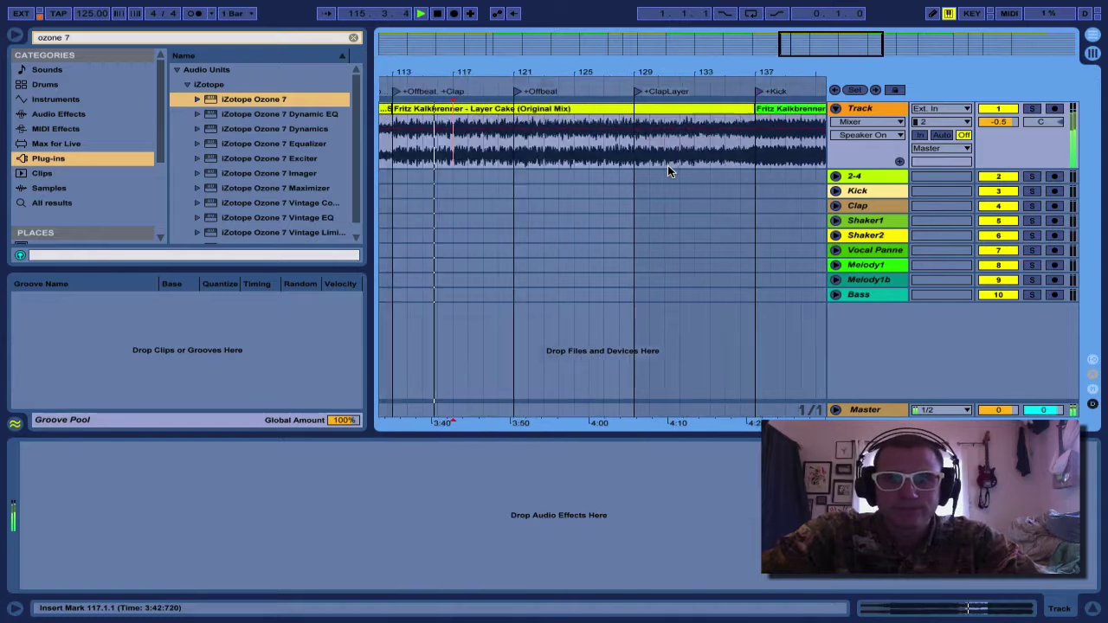
key(minus)
click(490, 157)
key(plus)
key(plus)
key(plus)
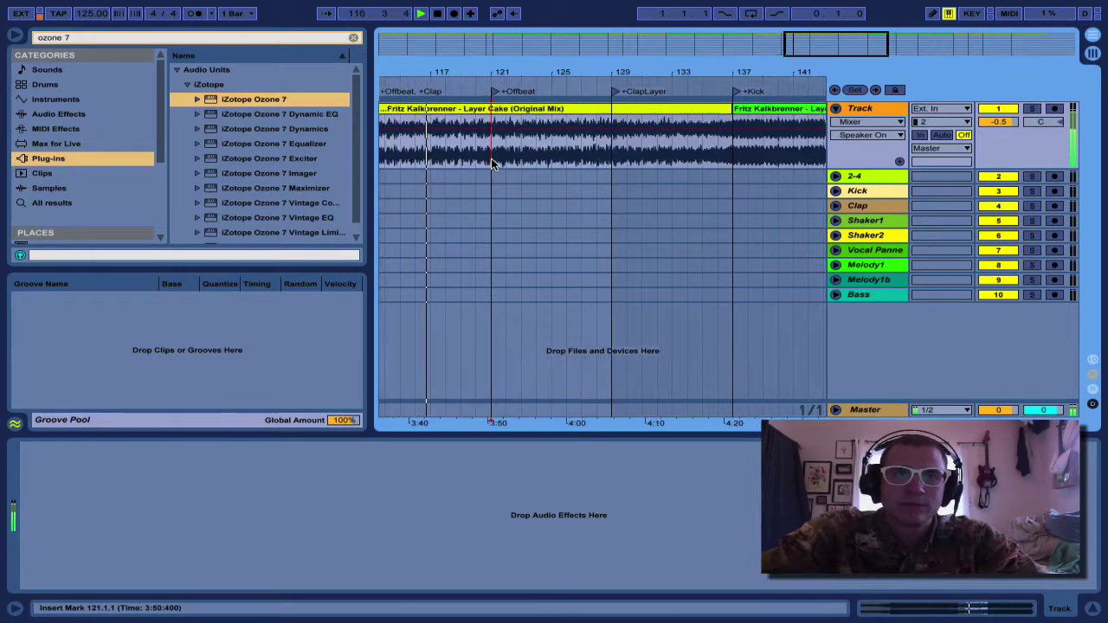
key(minus)
key(minus)
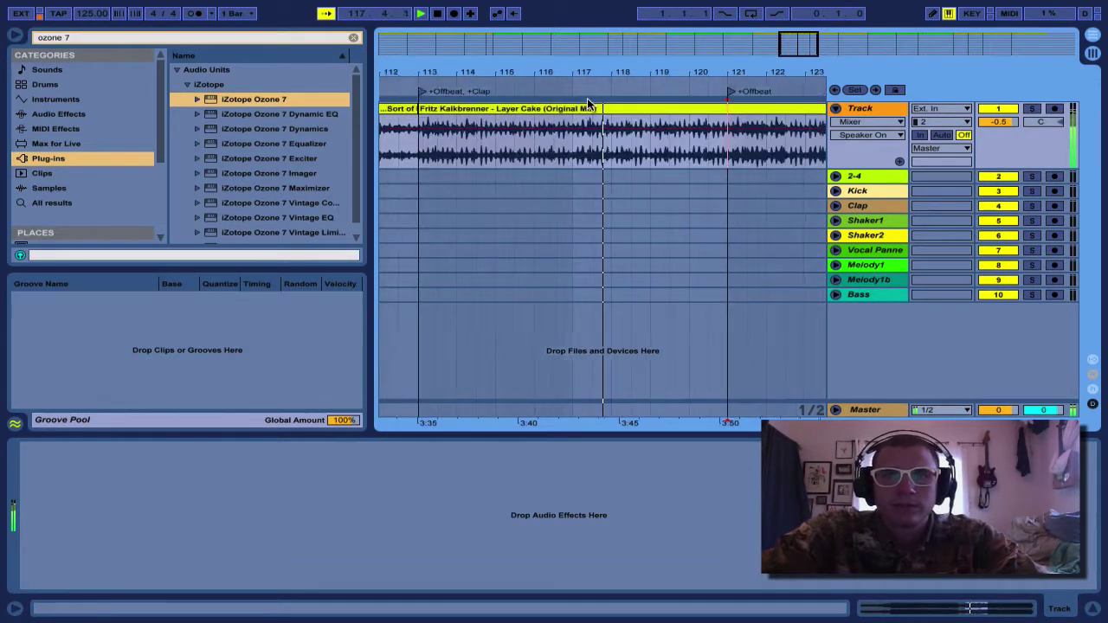
- Place the insert mark at bar 120 and examine the +ClapLayer entrance at bar 129 during playback
click(645, 138)
key(plus)
key(plus)
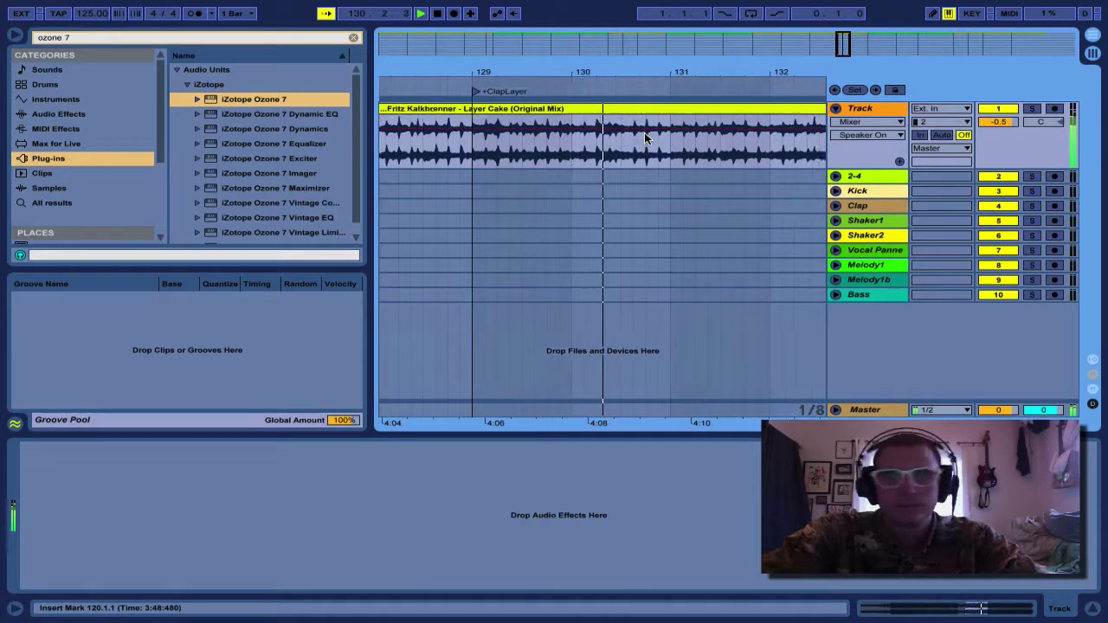
key(minus)
key(minus)
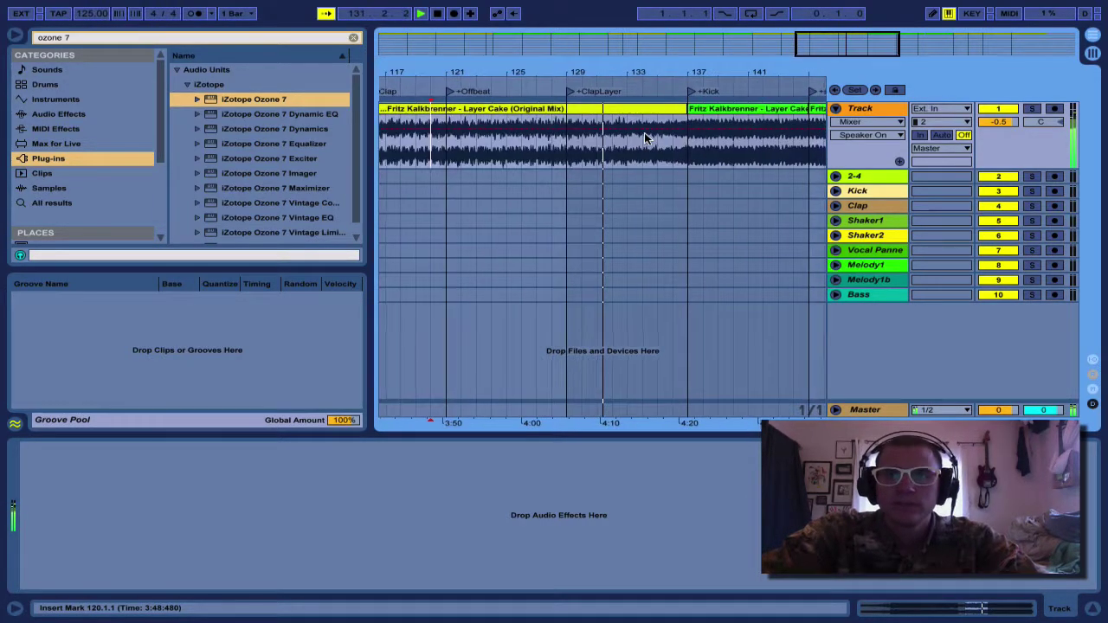
key(plus)
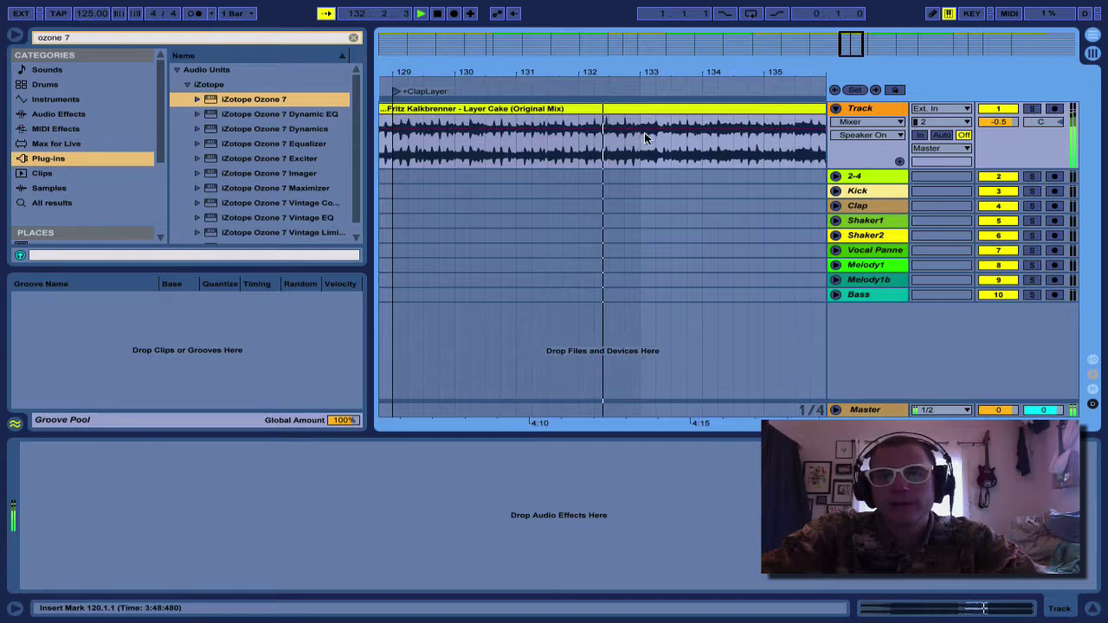
key(minus)
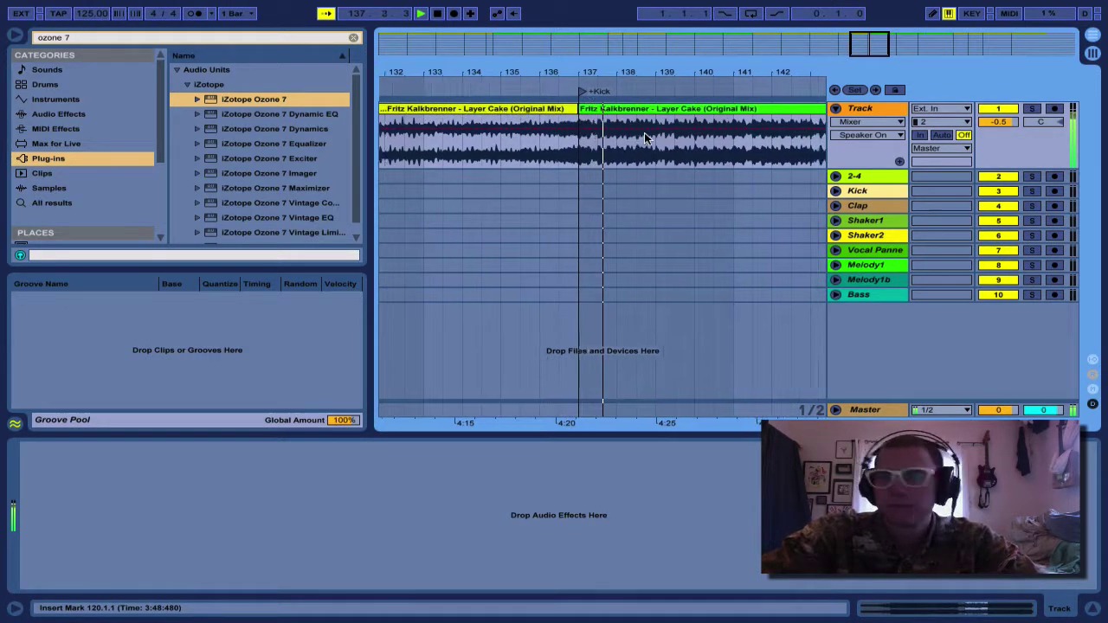
- Examine the +Kick entrance at bar 137 close up and compare it with the neighbouring sections
key(plus)
key(plus)
key(minus)
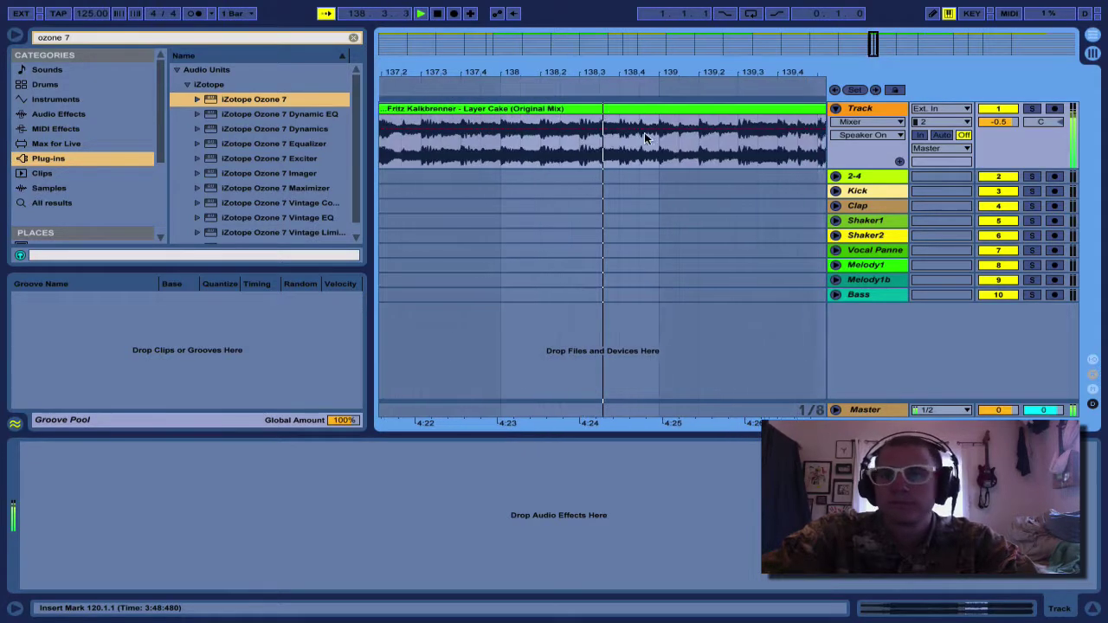
key(minus)
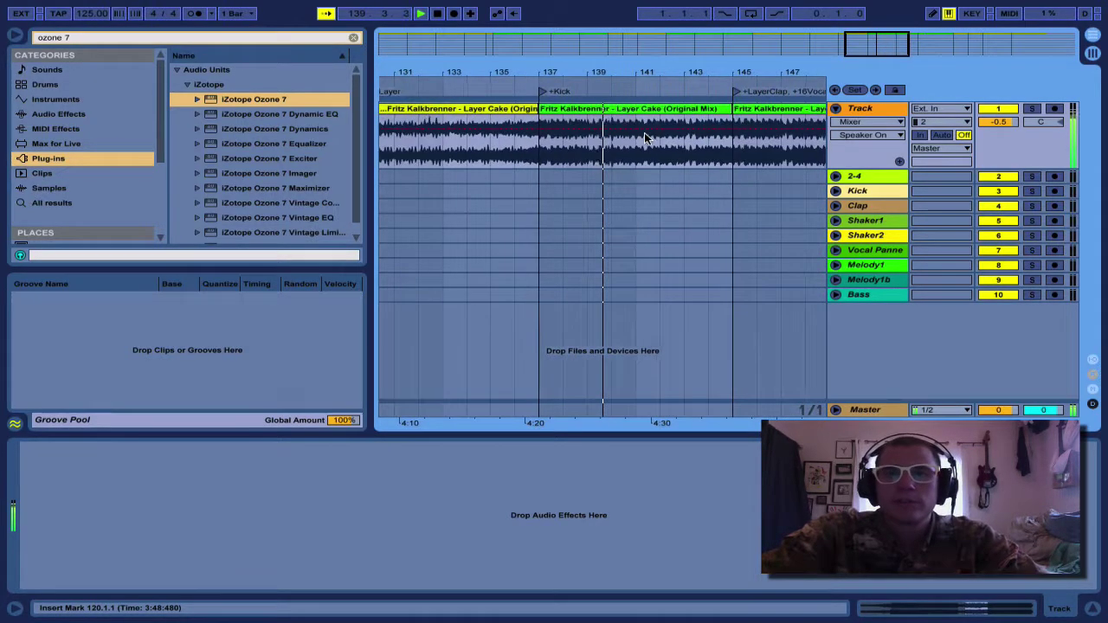
- Place the insert mark at bar 145 and examine the +LayerClap, +16Vocal entrance close up with Follow on
click(675, 148)
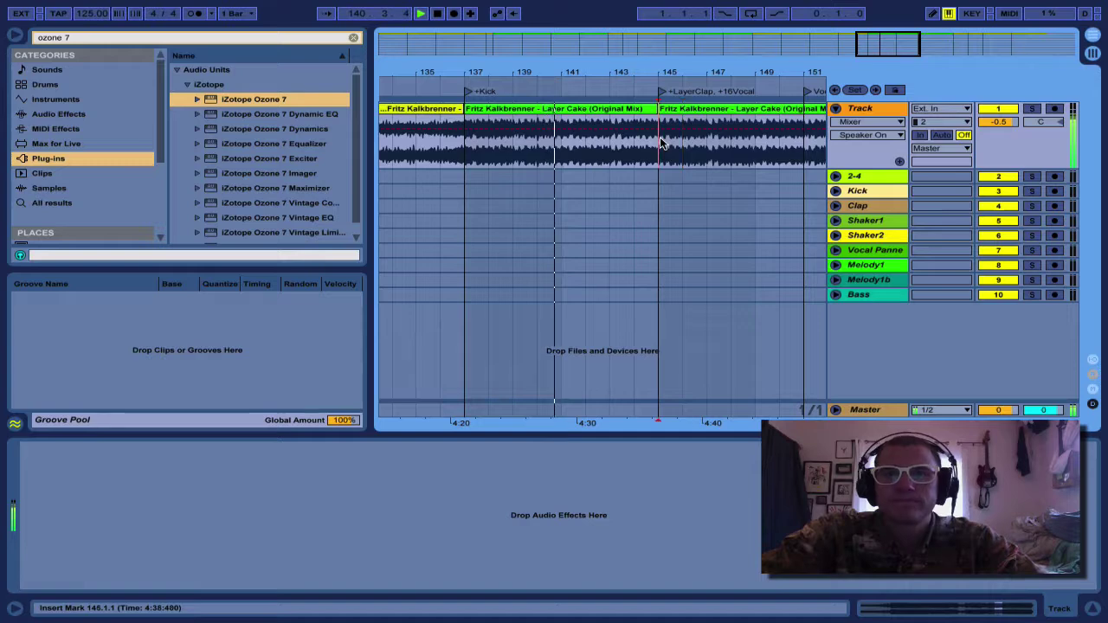
drag(661, 143, 608, 139)
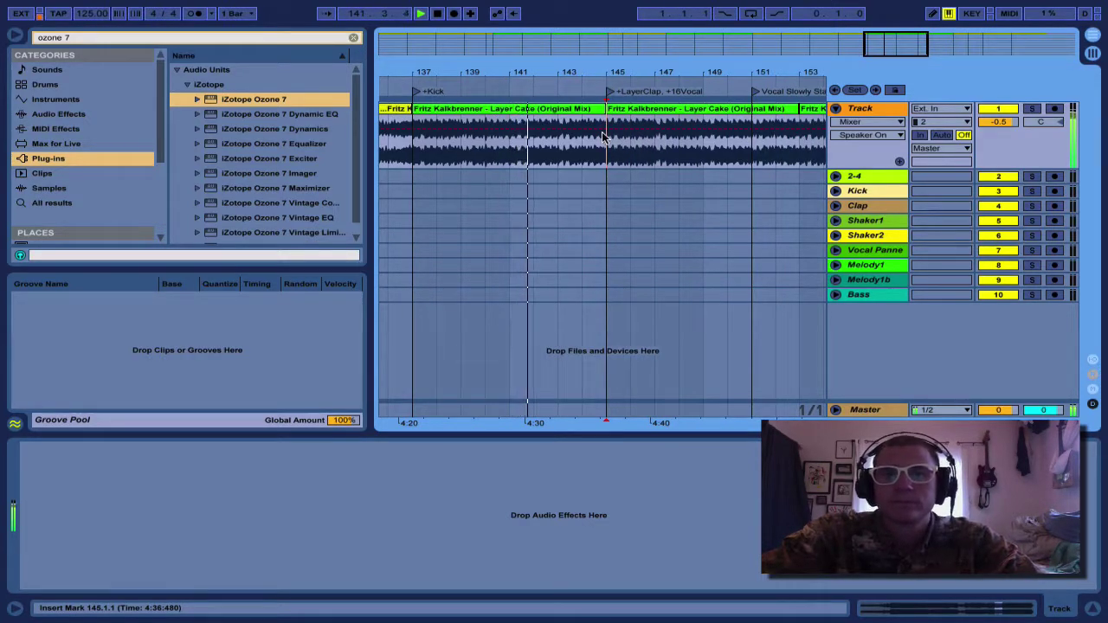
key(plus)
key(plus)
key(plus)
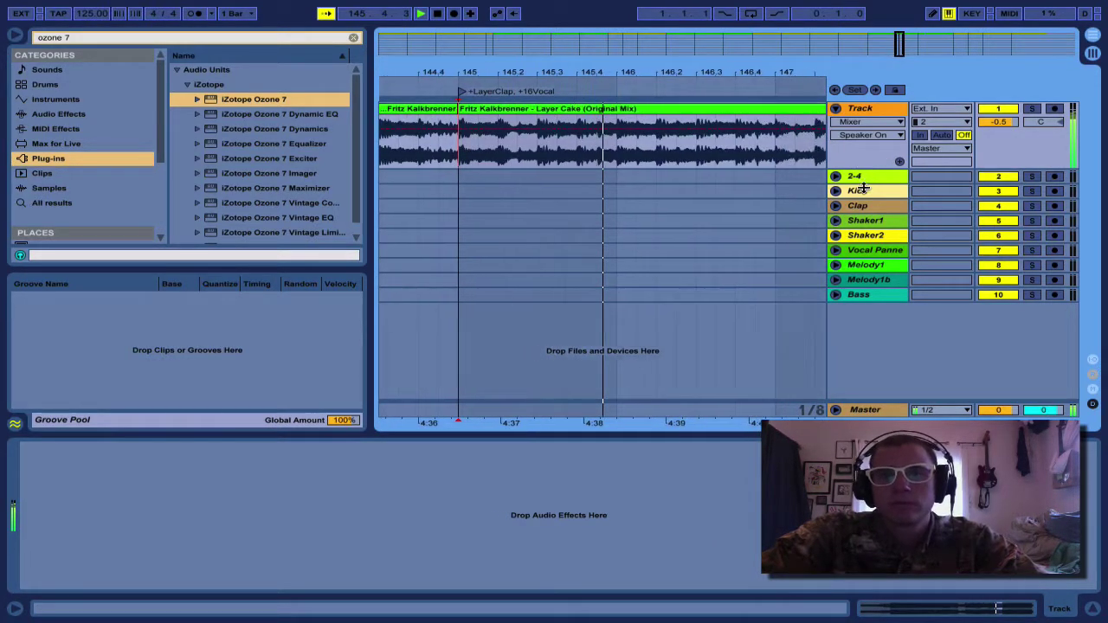
- Enlarge the reference track's waveform height and move the Vocal Slowly Starts to Come in locator to bar 149
drag(863, 189, 863, 268)
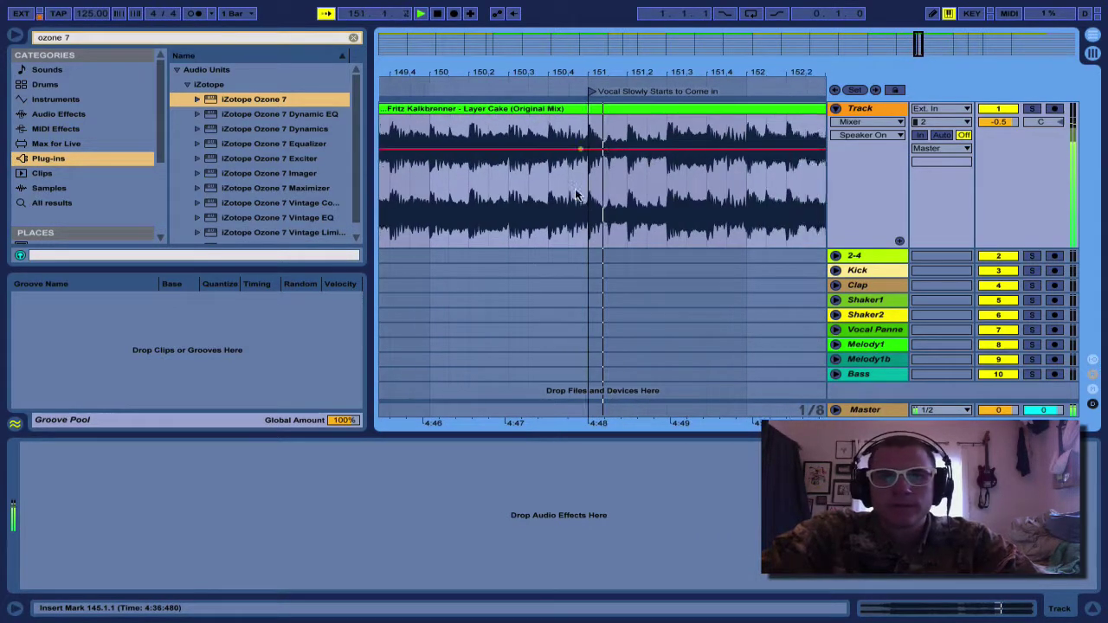
key(minus)
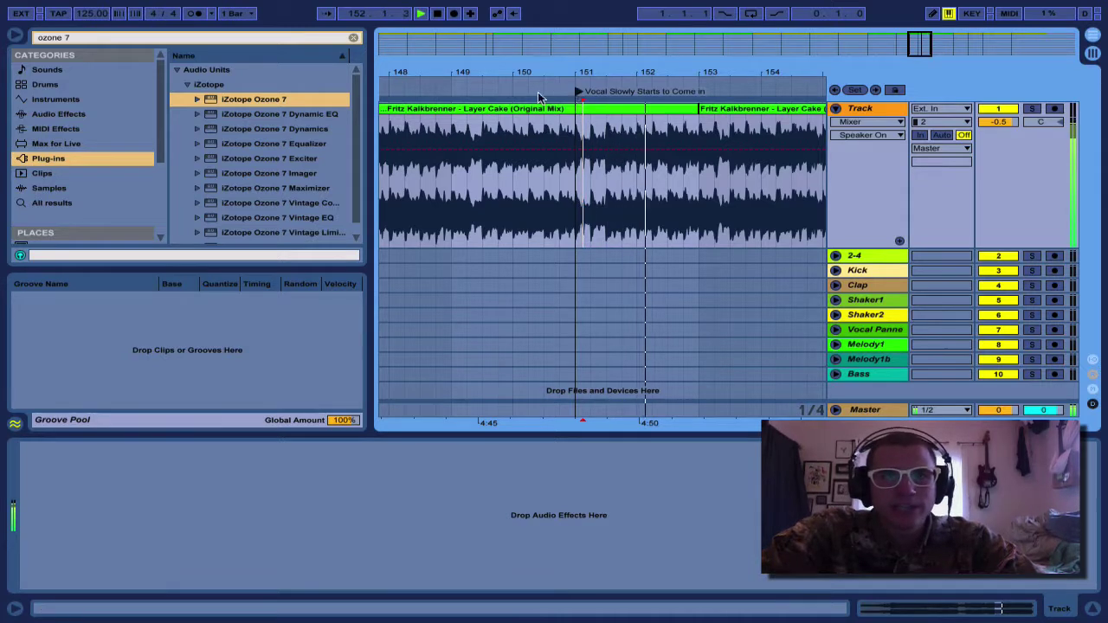
drag(539, 95, 455, 92)
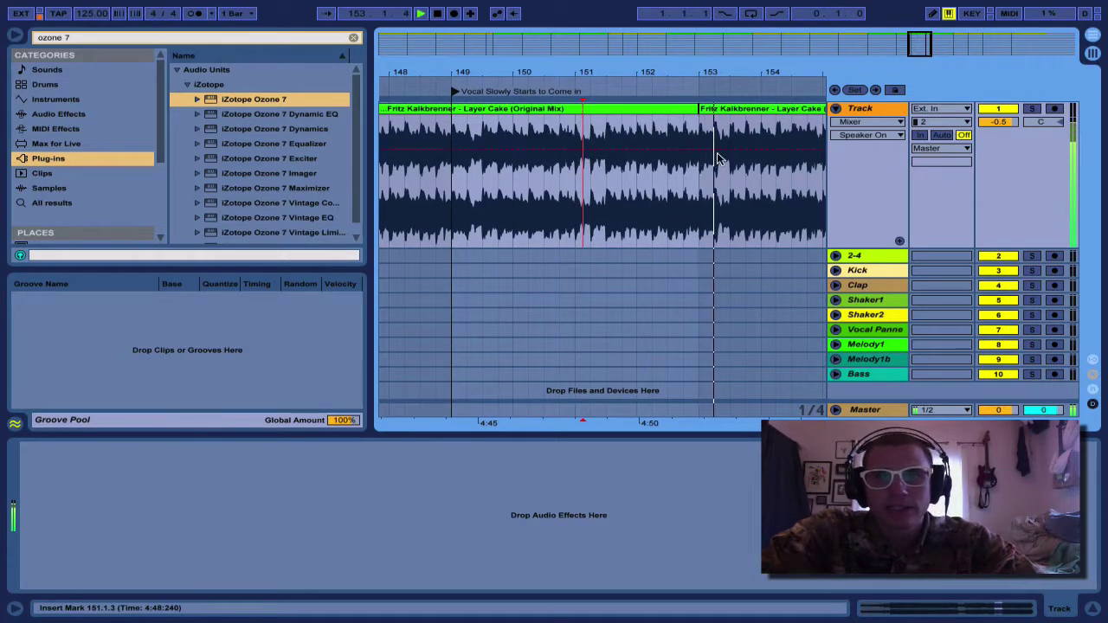
- Examine the section from bar 153 up to the *JustShakers,2-4* entrance, and place the insert mark at bar 161
click(491, 131)
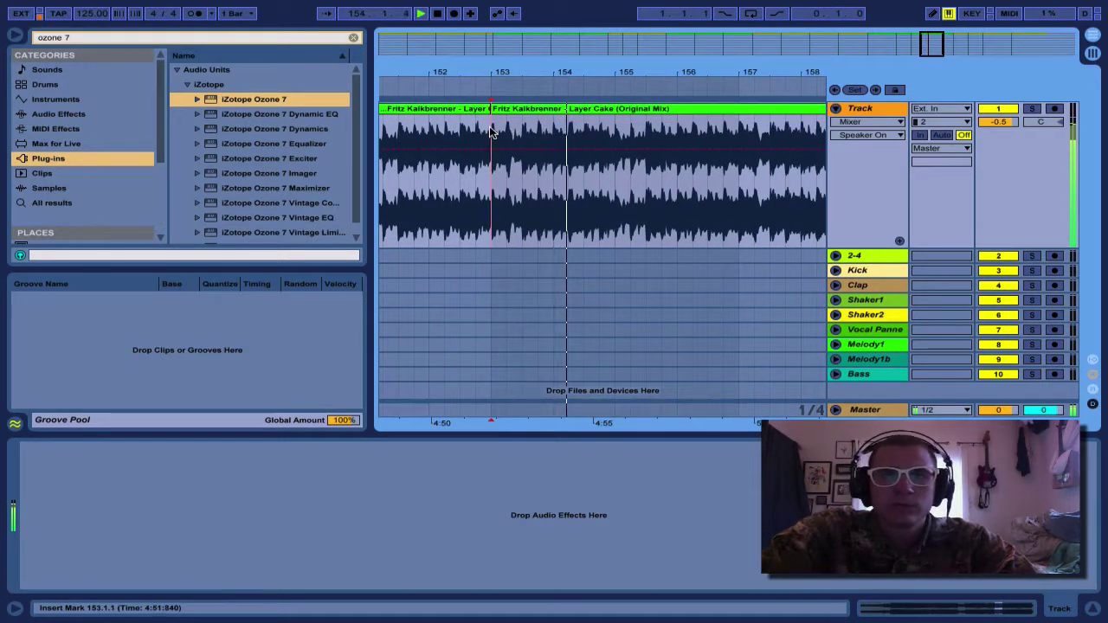
key(minus)
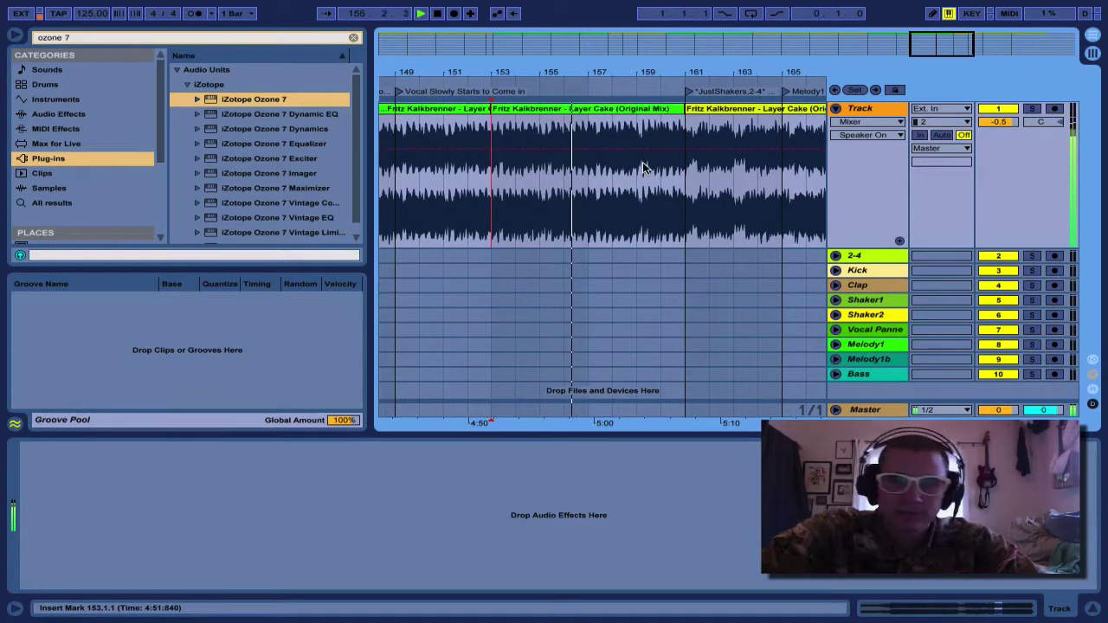
click(667, 180)
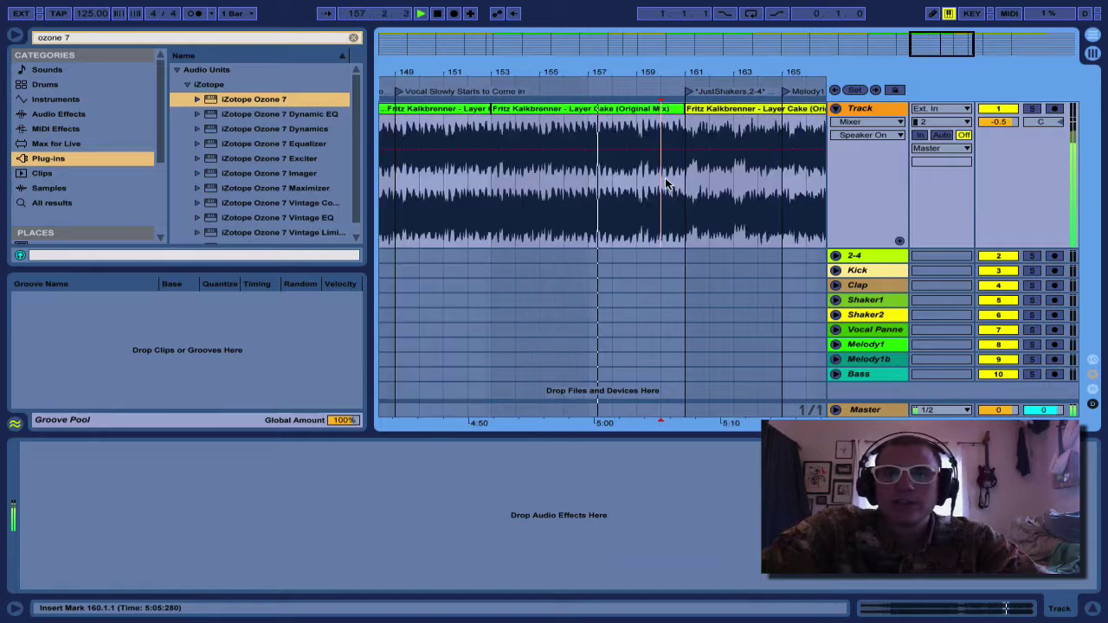
key(minus)
click(671, 184)
key(plus)
key(plus)
key(plus)
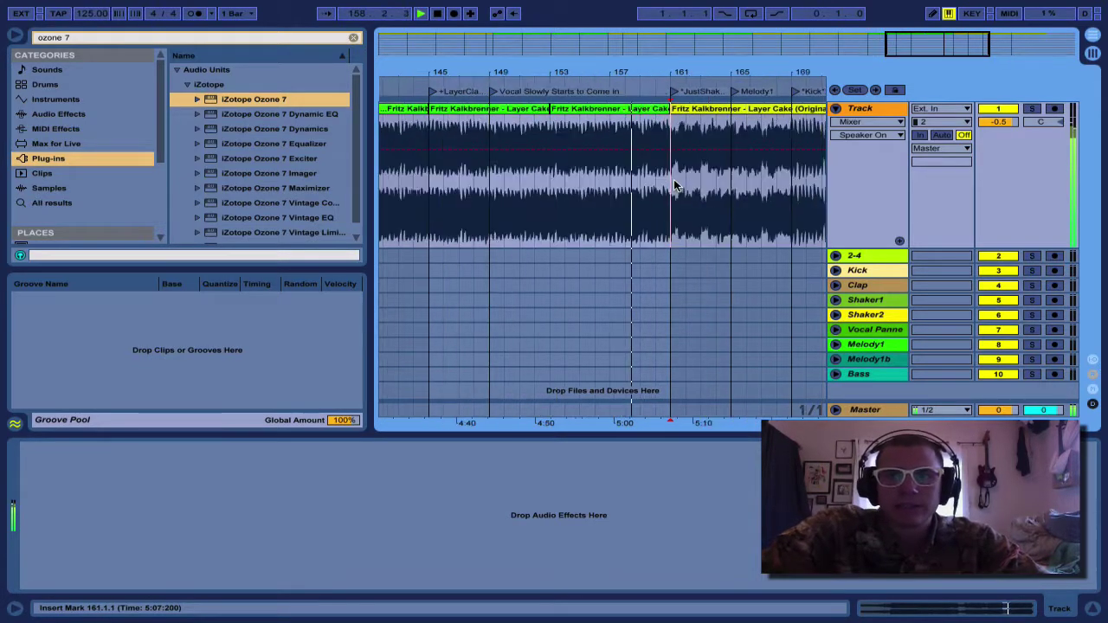
key(minus)
key(minus)
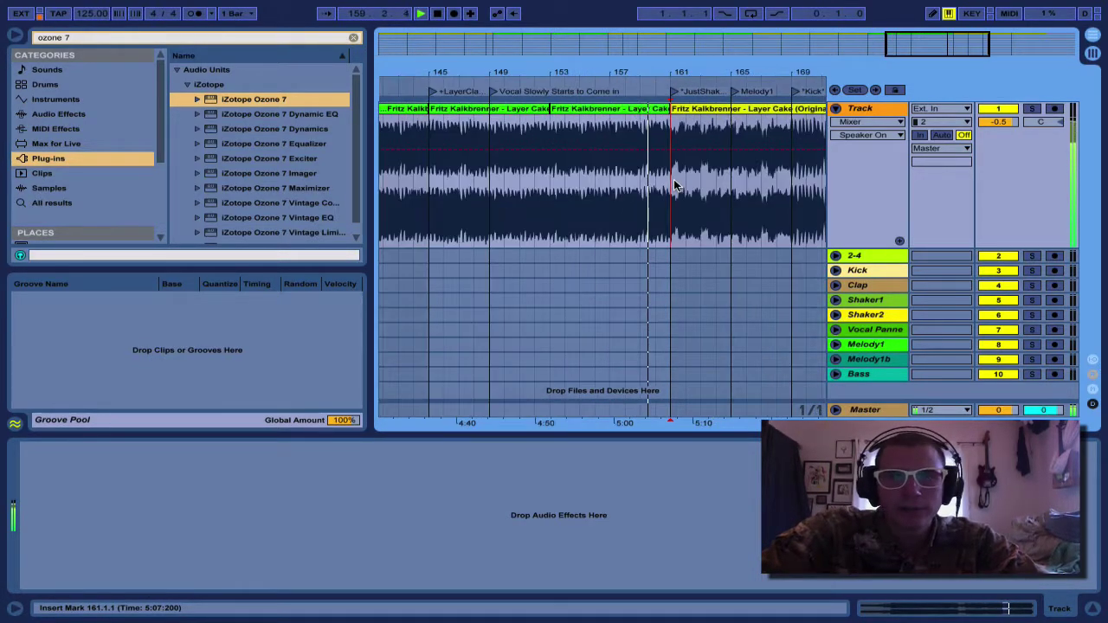
- Select the green clips from bar 137 to bar 161 and compare them with the section that follows
scroll(441, 124, left, 4)
click(425, 110)
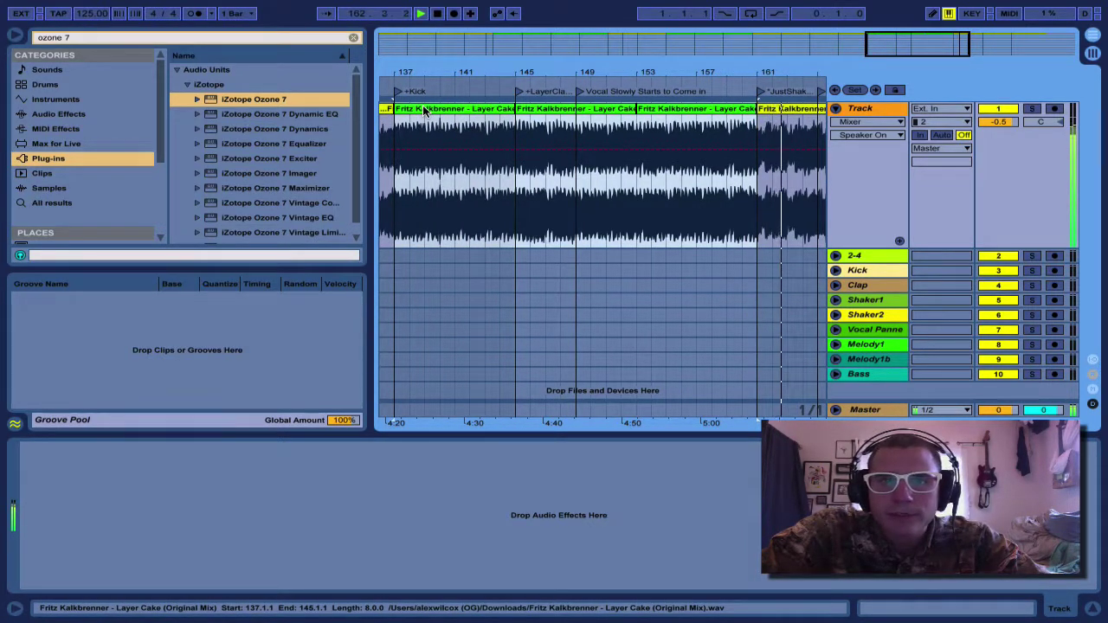
scroll(485, 122, right, 5)
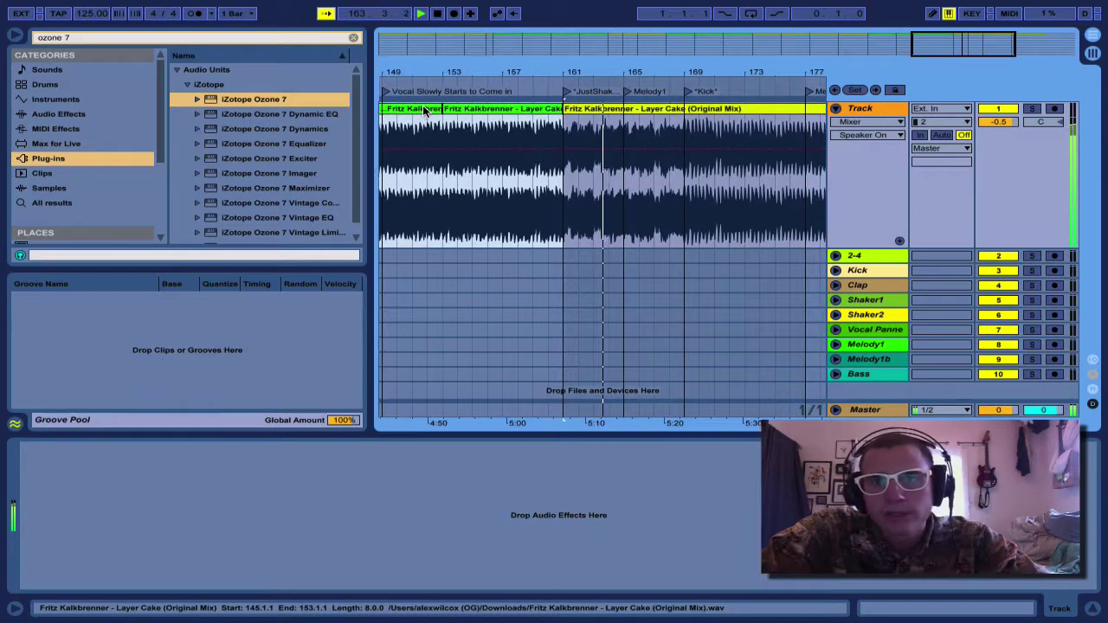
- Examine the *JustShakers,2-4* section from bar 161 close up, and select the track's final clip
click(542, 125)
key(Right)
key(minus)
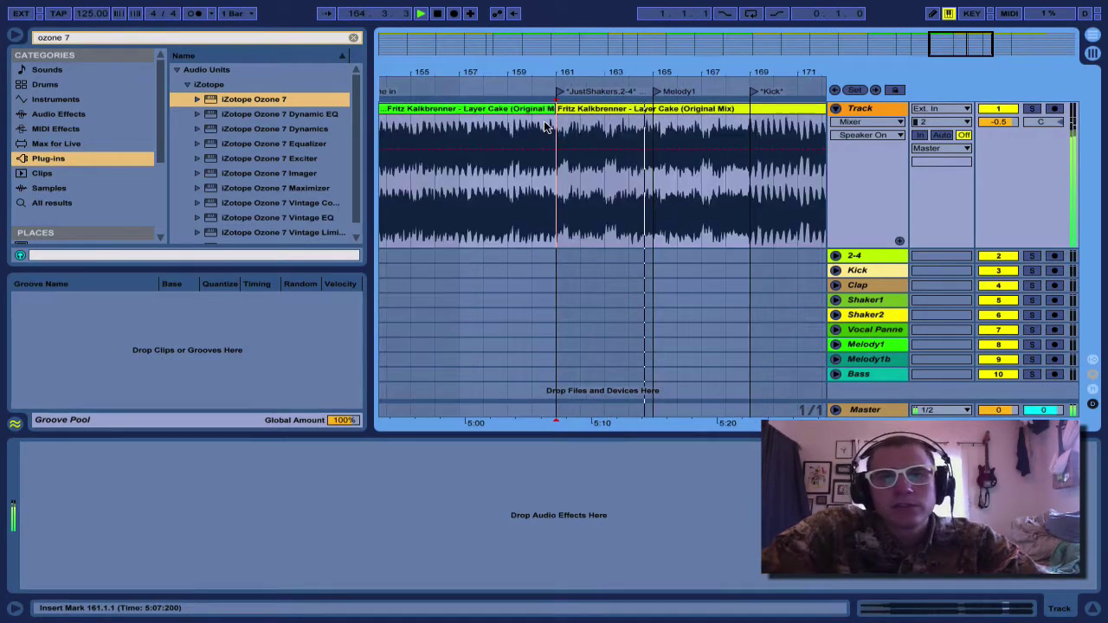
click(638, 115)
- Select the clip from bar 49 to bar 65 and audition its transition at bar 65 for comparison with the track's closing sections
scroll(656, 115, left, 10)
scroll(656, 116, left, 8)
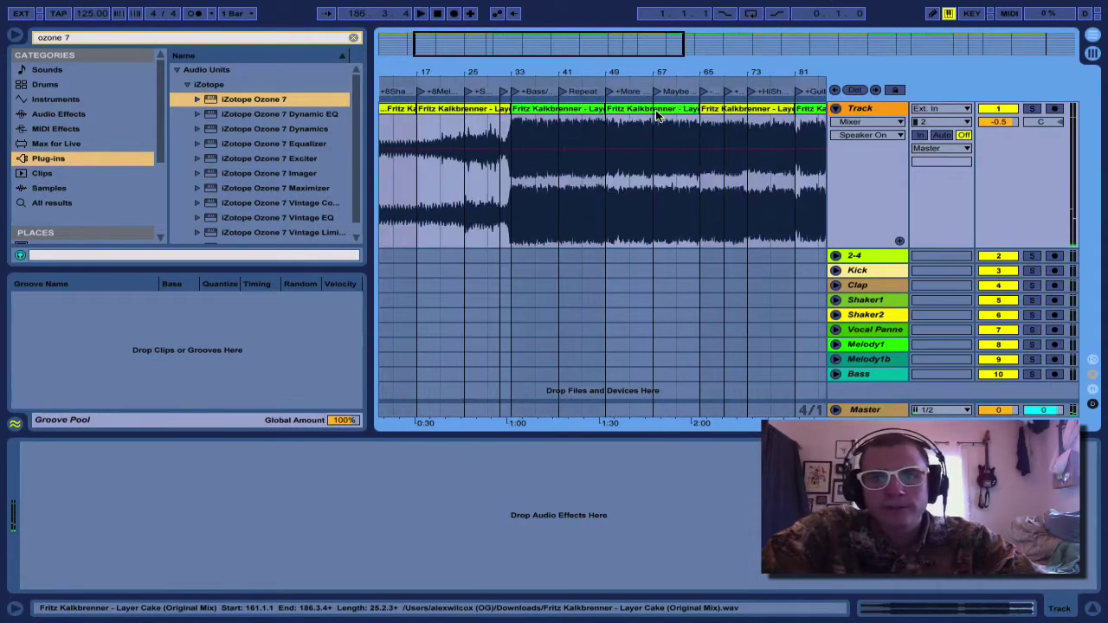
click(707, 107)
key(space)
drag(706, 121, 607, 124)
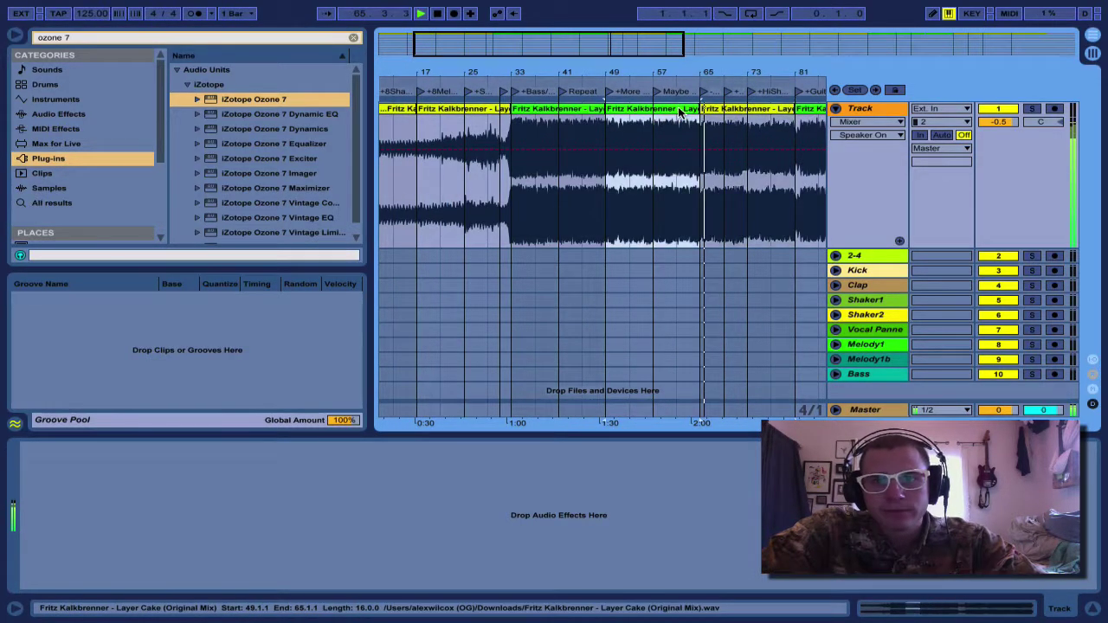
click(677, 124)
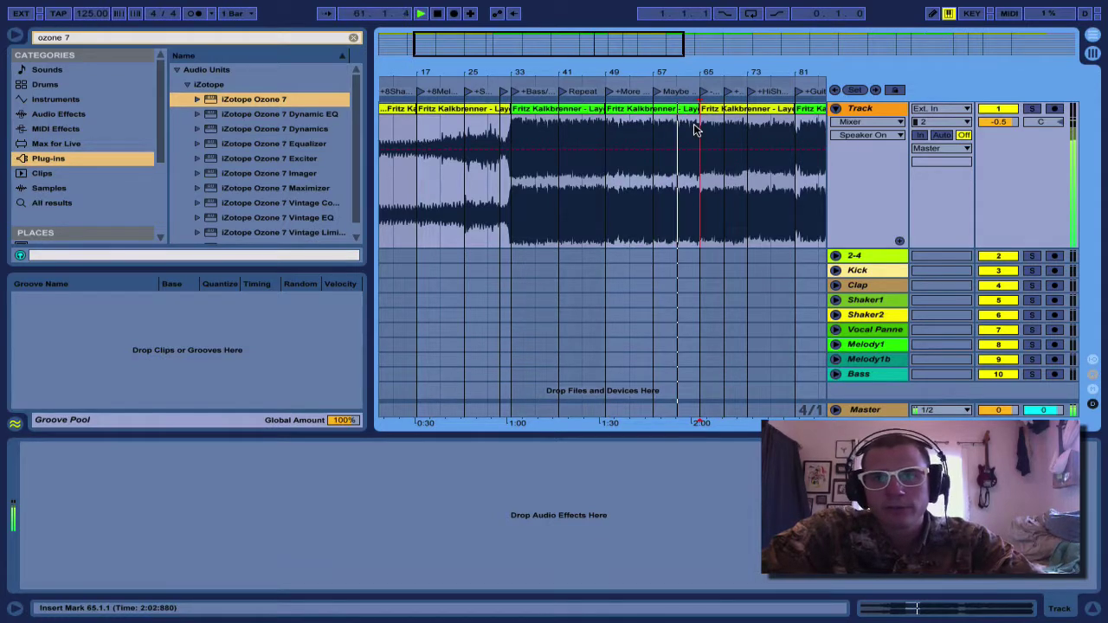
click(689, 127)
key(space)
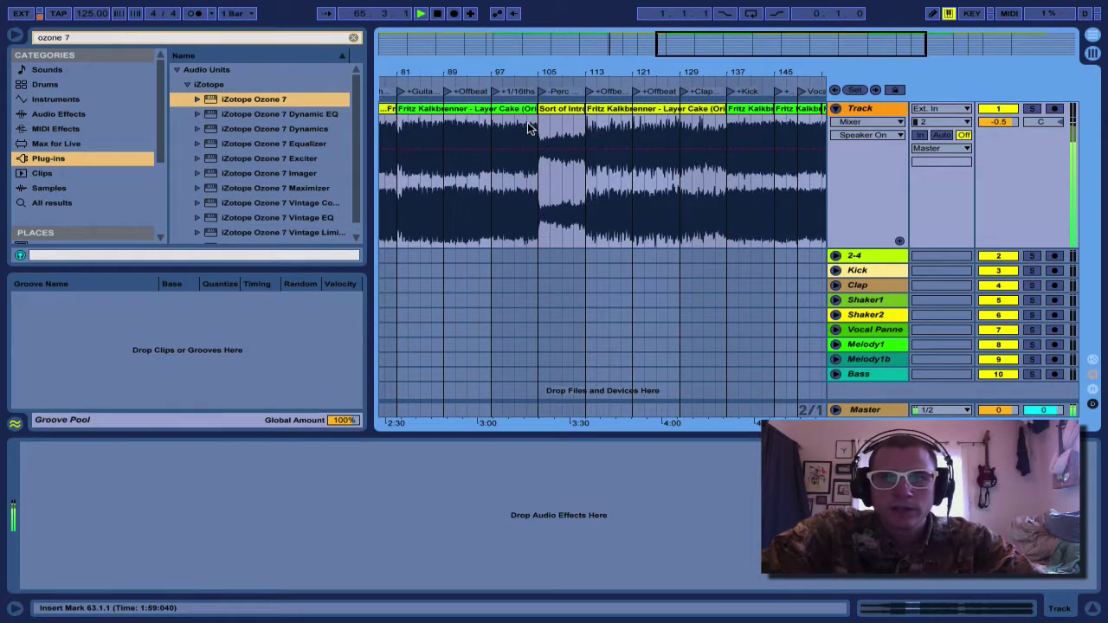
scroll(526, 122, right, 10)
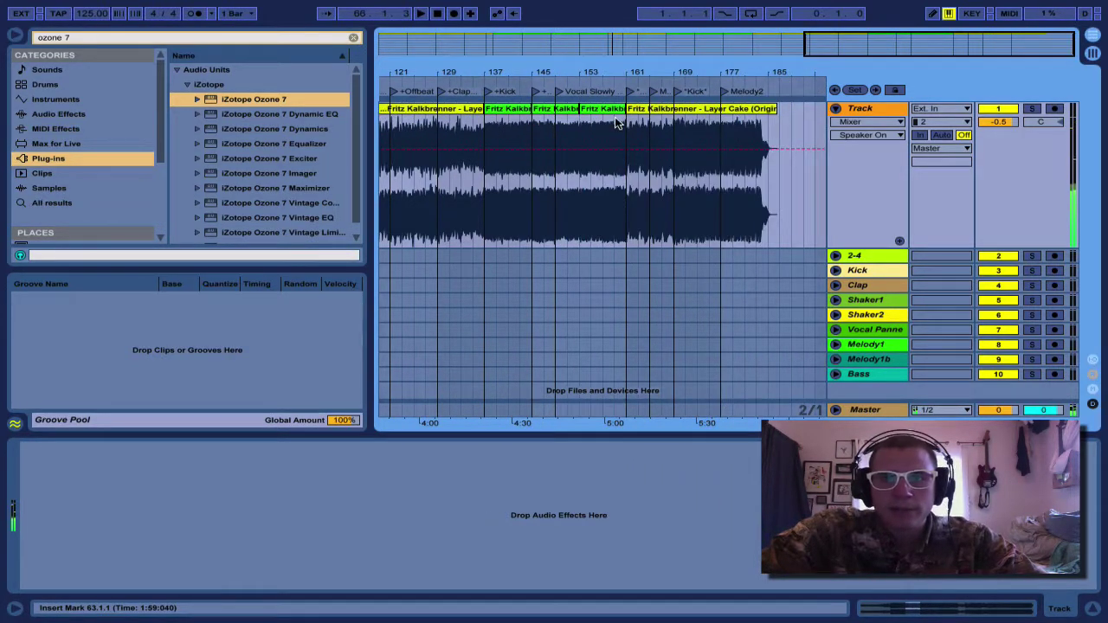
- Audition the transition at bar 161 from bar 159, and examine the *Kick* entrance at bar 169 close up
click(614, 123)
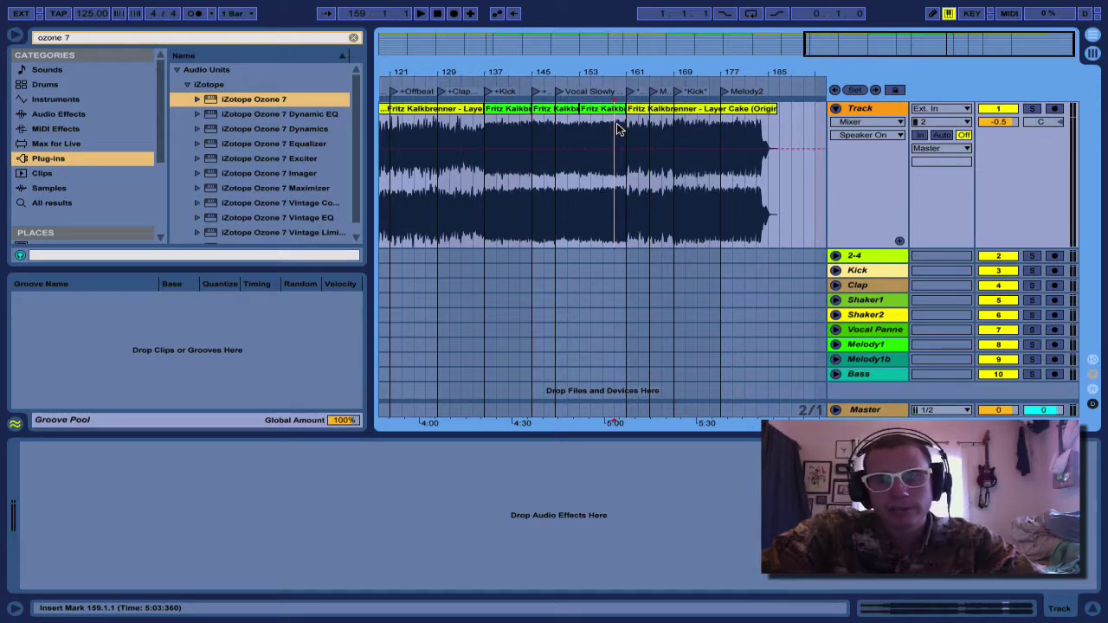
key(space)
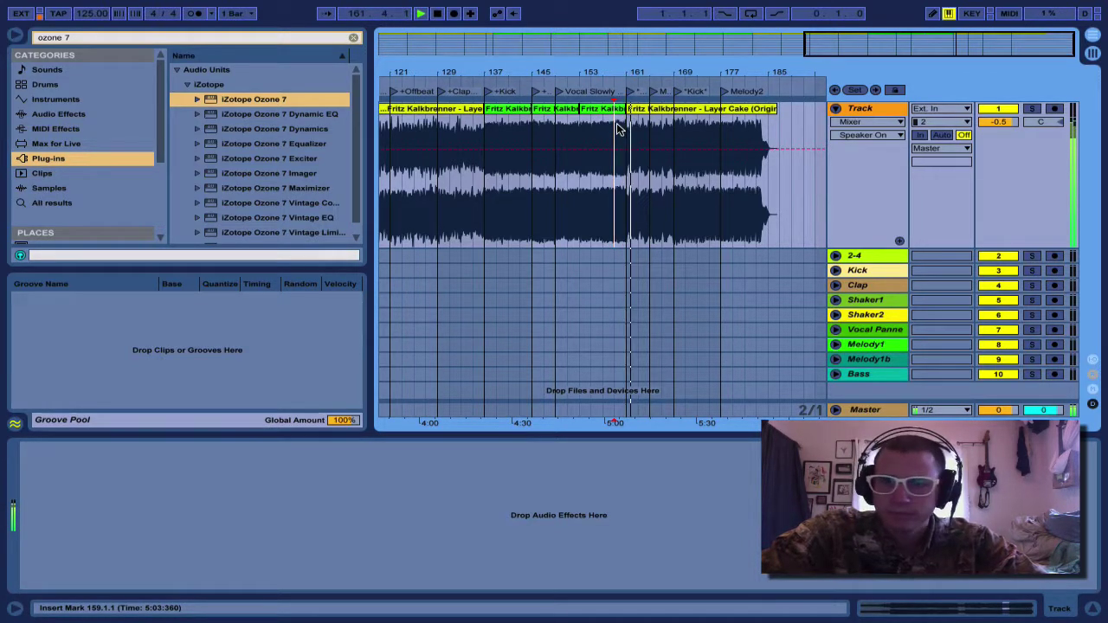
click(672, 124)
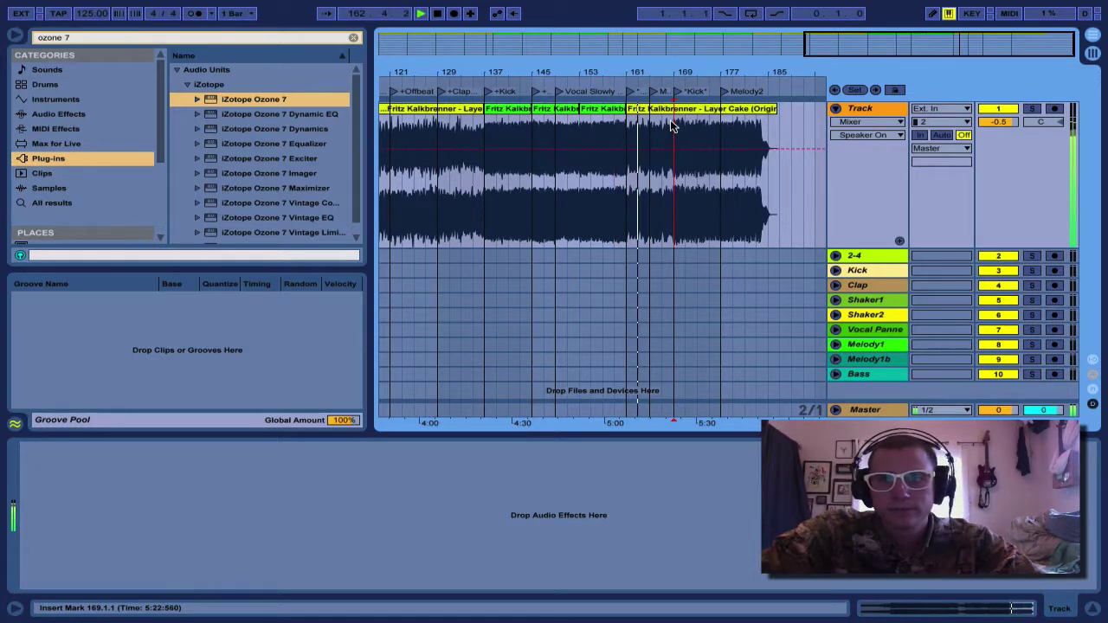
key(plus)
key(plus)
key(plus)
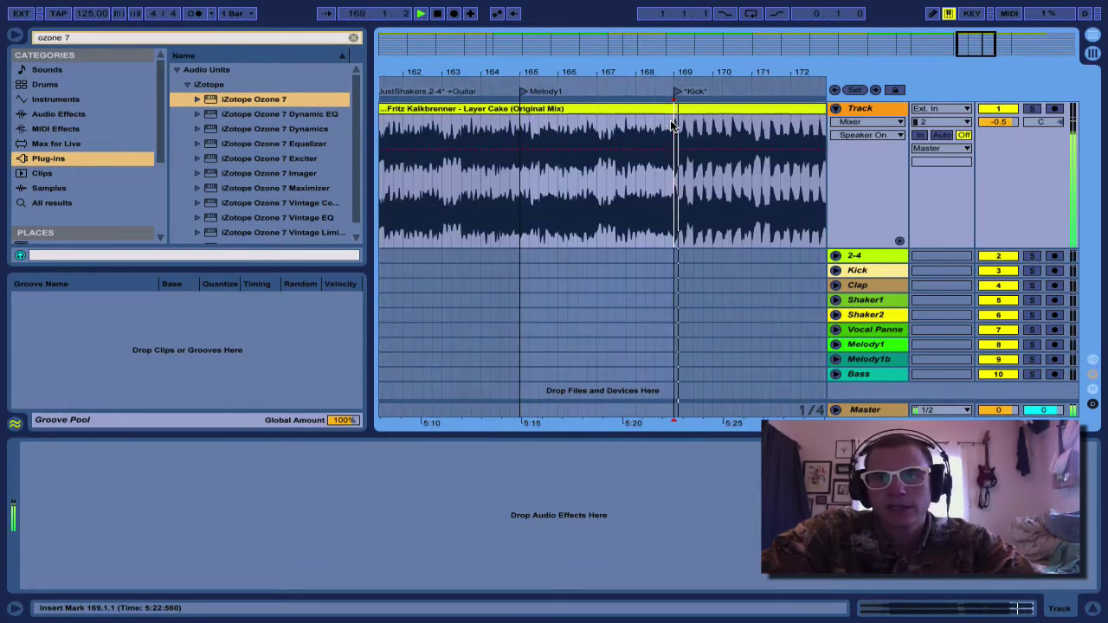
- Audition the Melody2 entrance at bar 177 by playing the track from bar 176
key(minus)
key(minus)
key(minus)
click(716, 128)
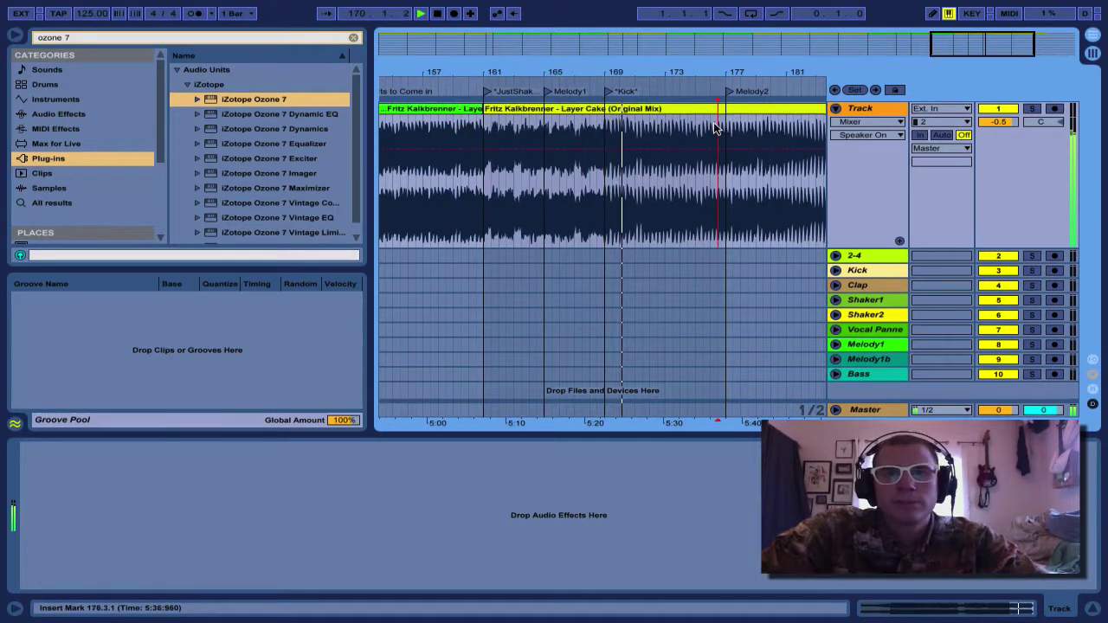
scroll(703, 128, right, 3)
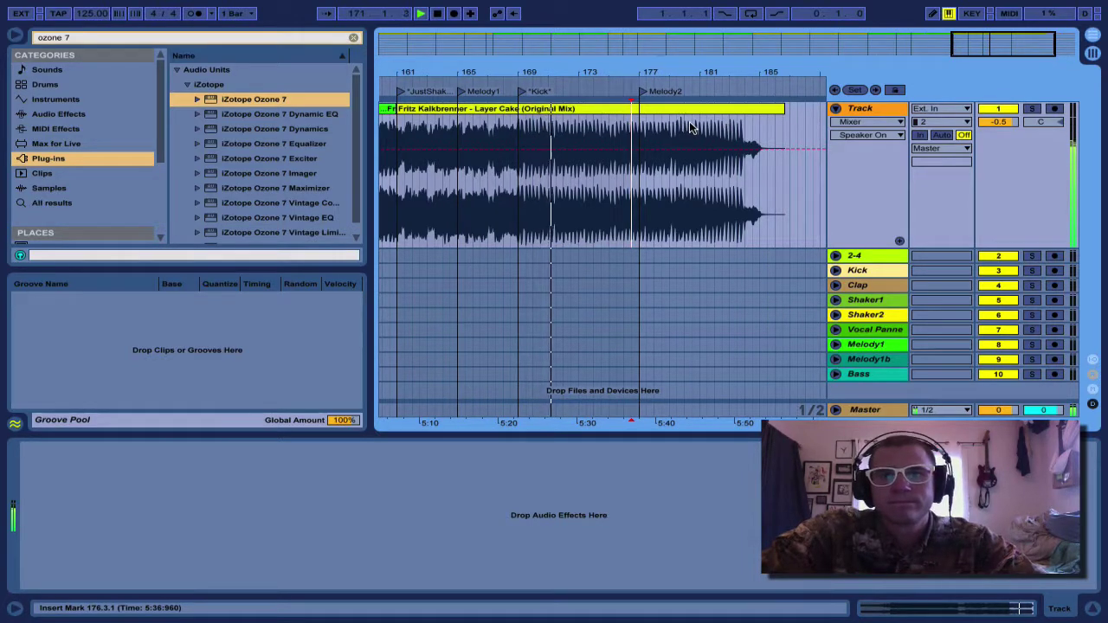
key(space)
key(space)
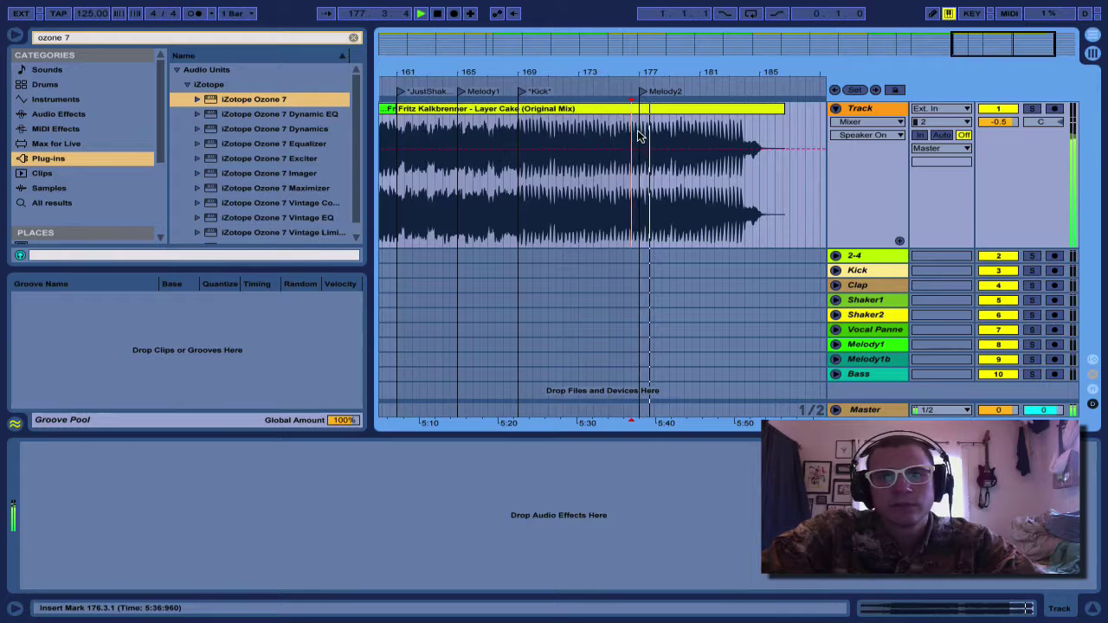
- Review the whole arrangement, placing the insert mark at bars 177, 121, 113 and 165 in turn
click(638, 134)
key(minus)
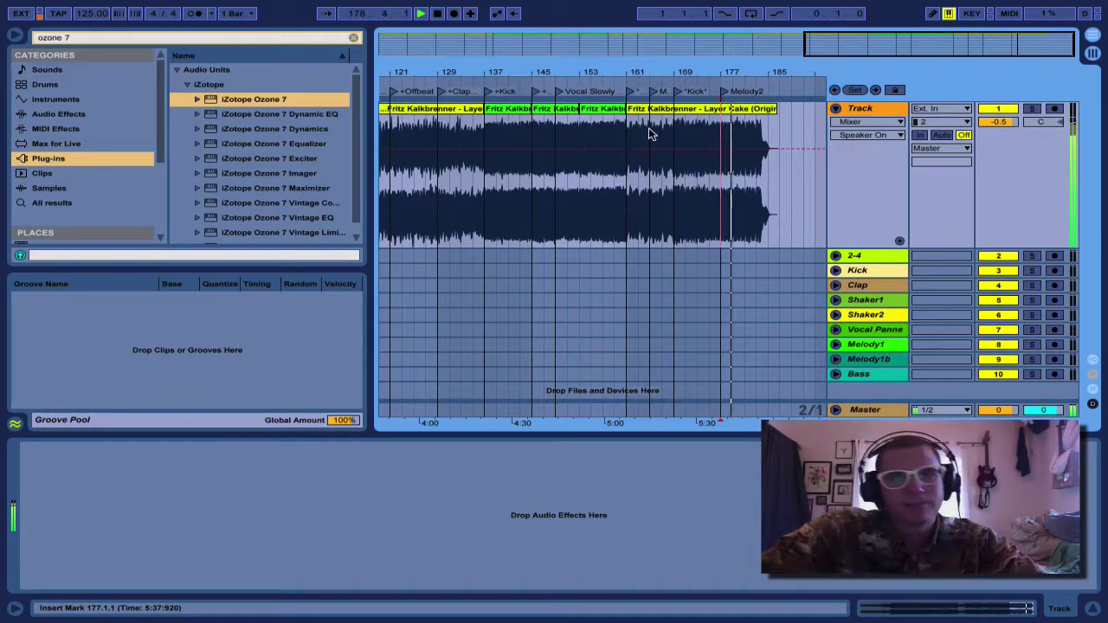
key(minus)
key(minus)
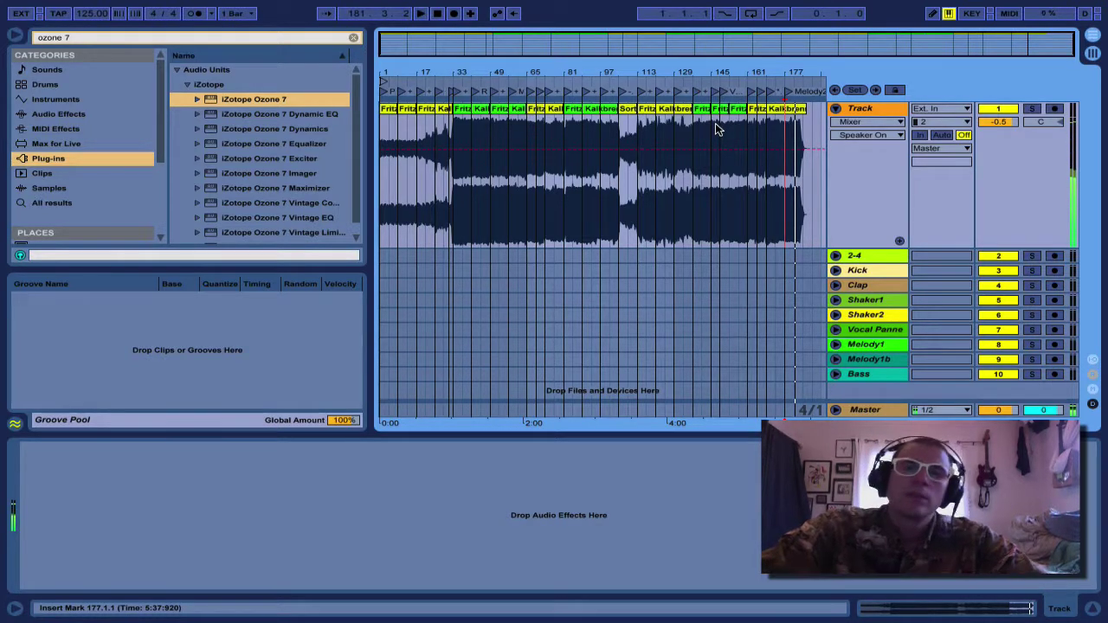
key(ctrl+alt+l)
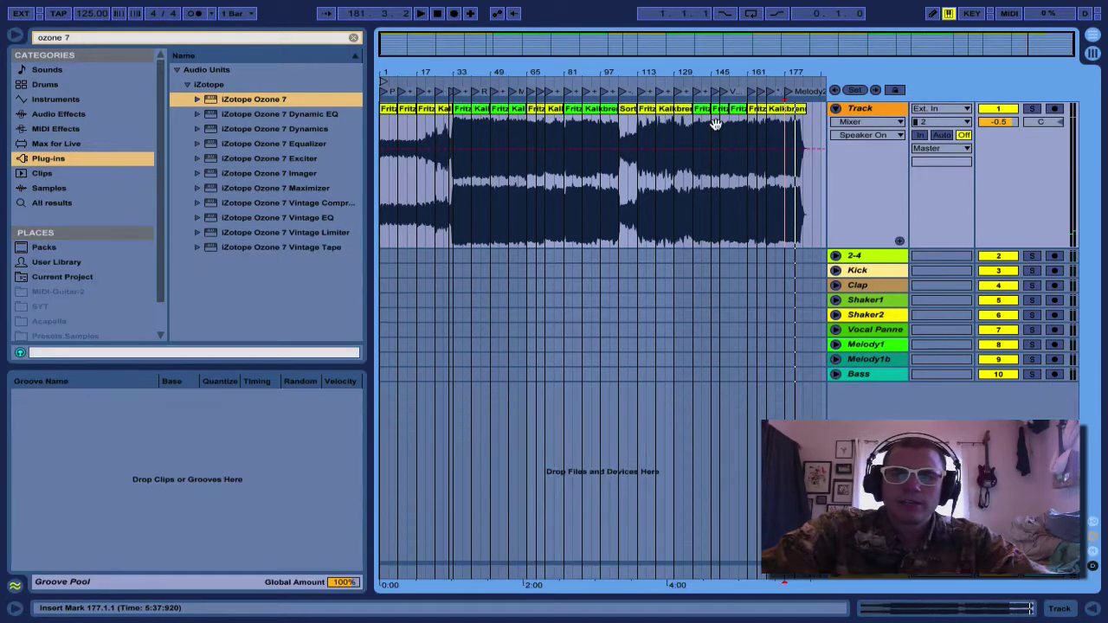
key(ctrl+alt+l)
click(655, 122)
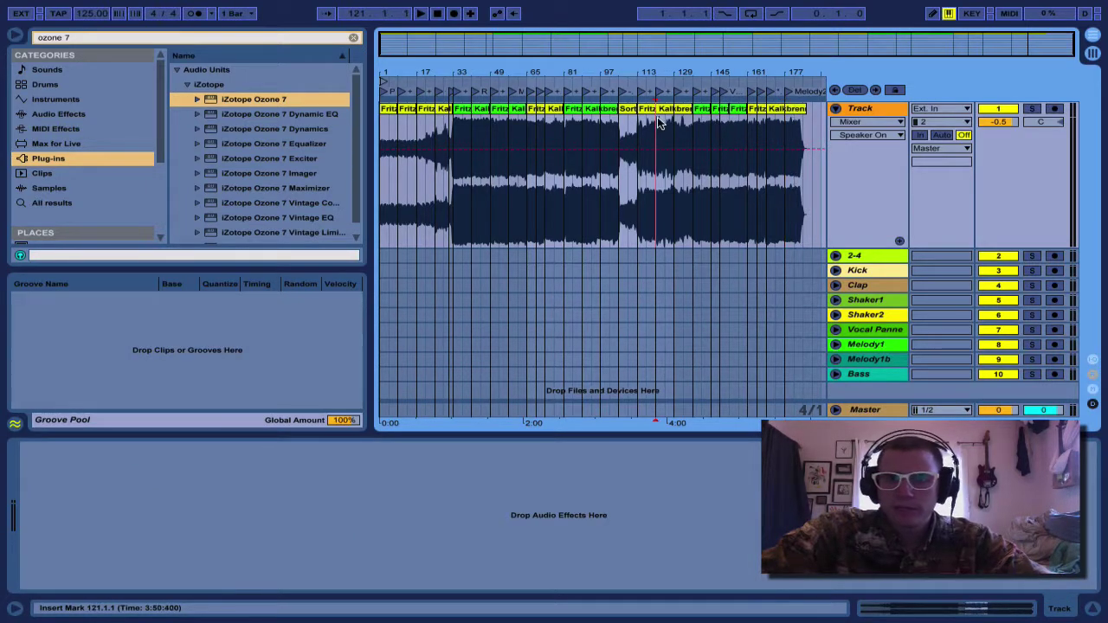
click(641, 124)
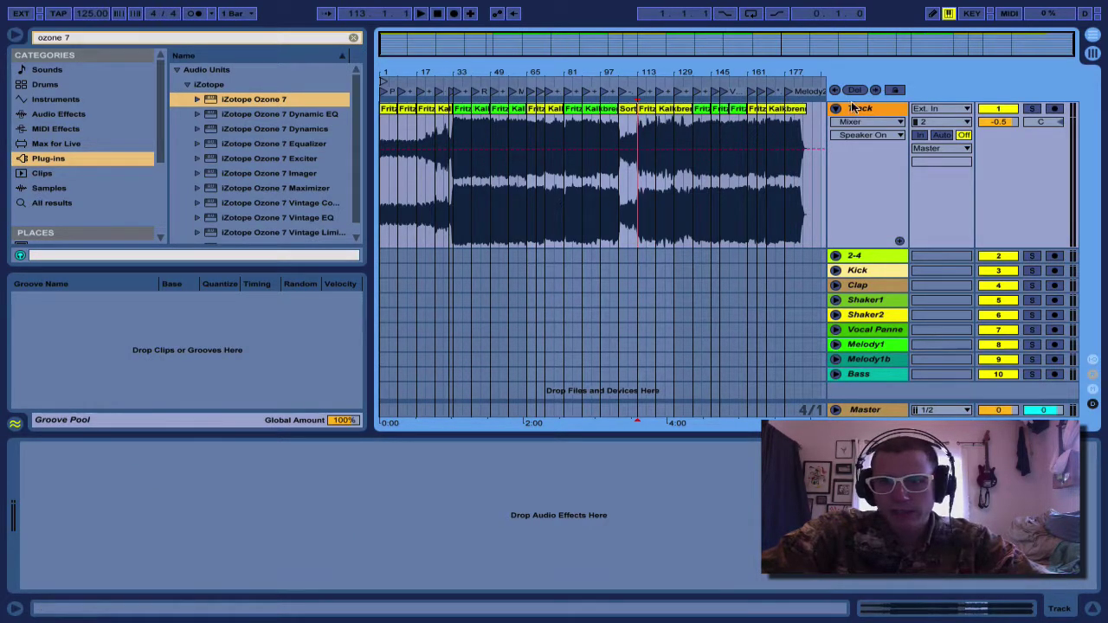
click(758, 225)
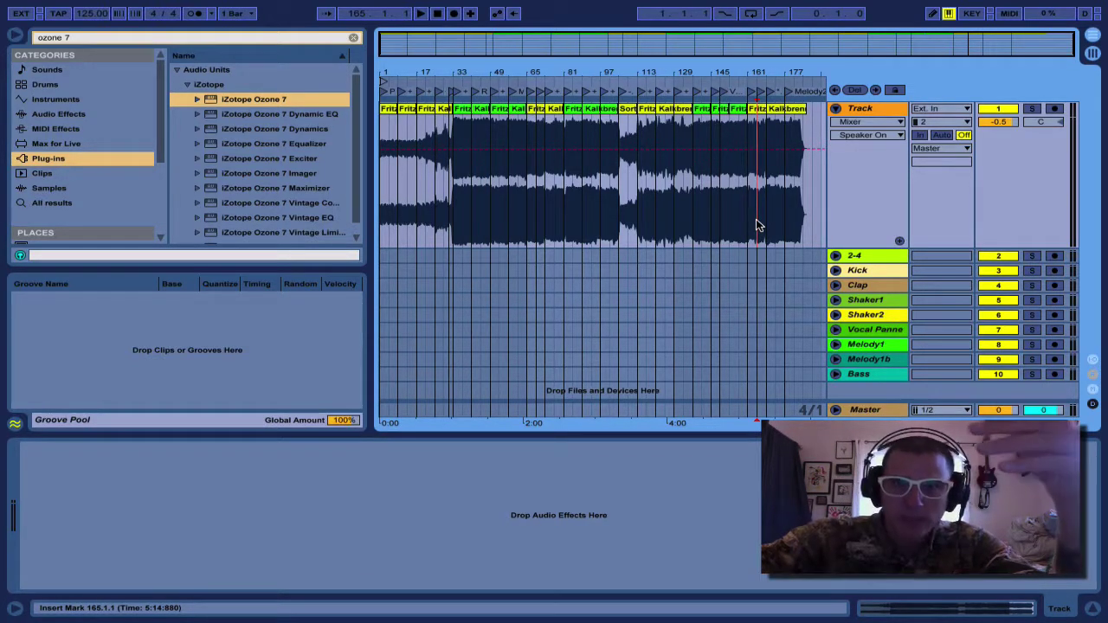
- Review the track's first half section by section, moving the insert mark back from bar 57 to bar 31
key(plus)
scroll(755, 225, left, 5)
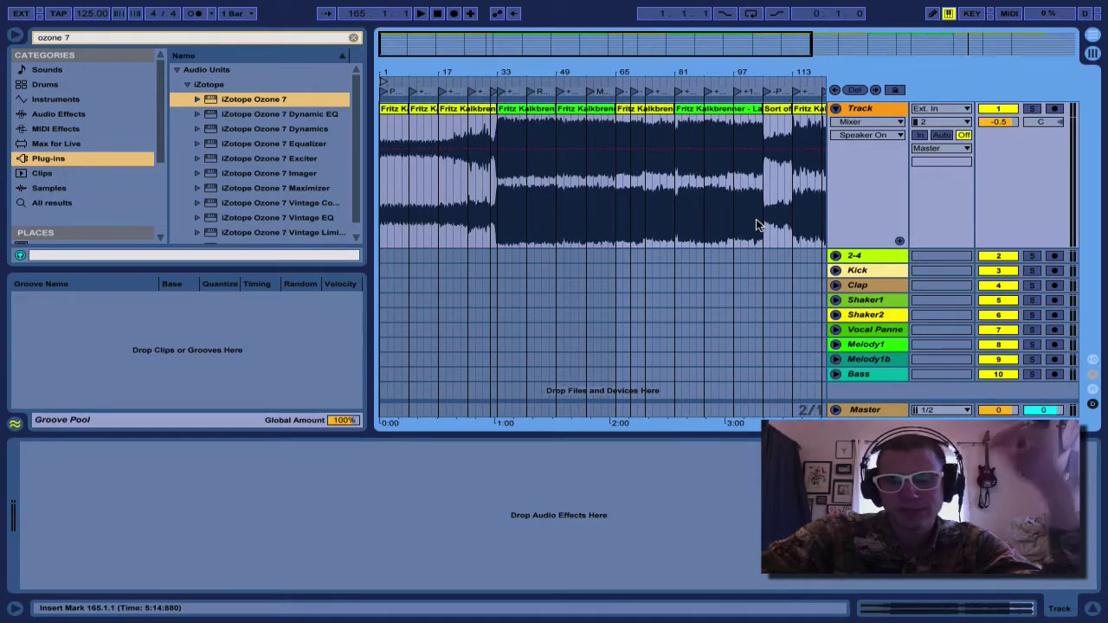
click(592, 192)
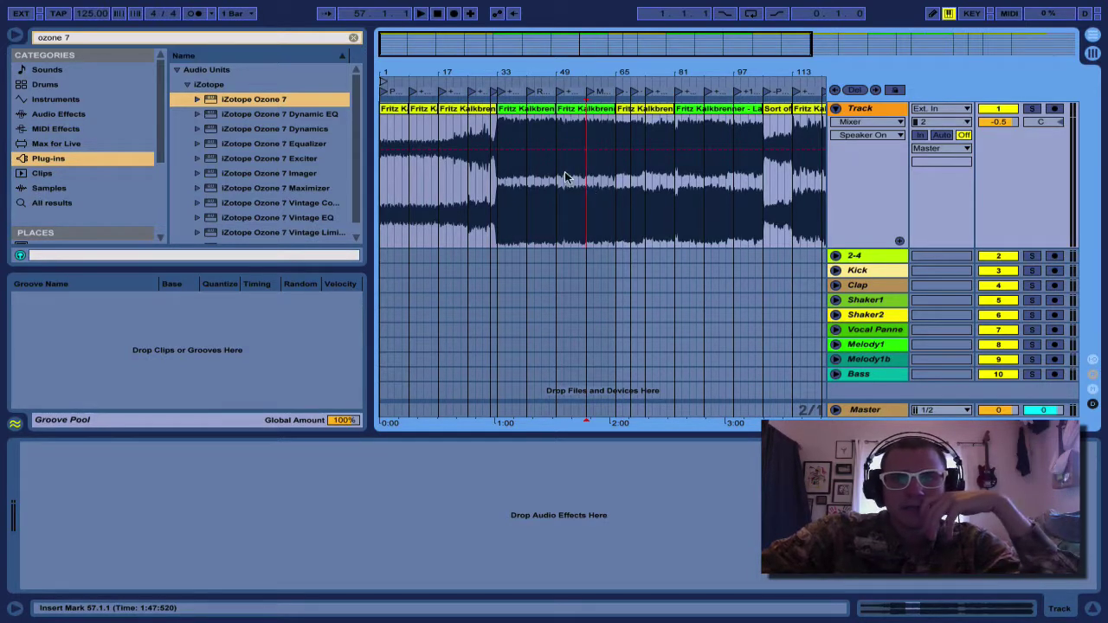
click(562, 178)
click(545, 173)
click(536, 173)
click(526, 171)
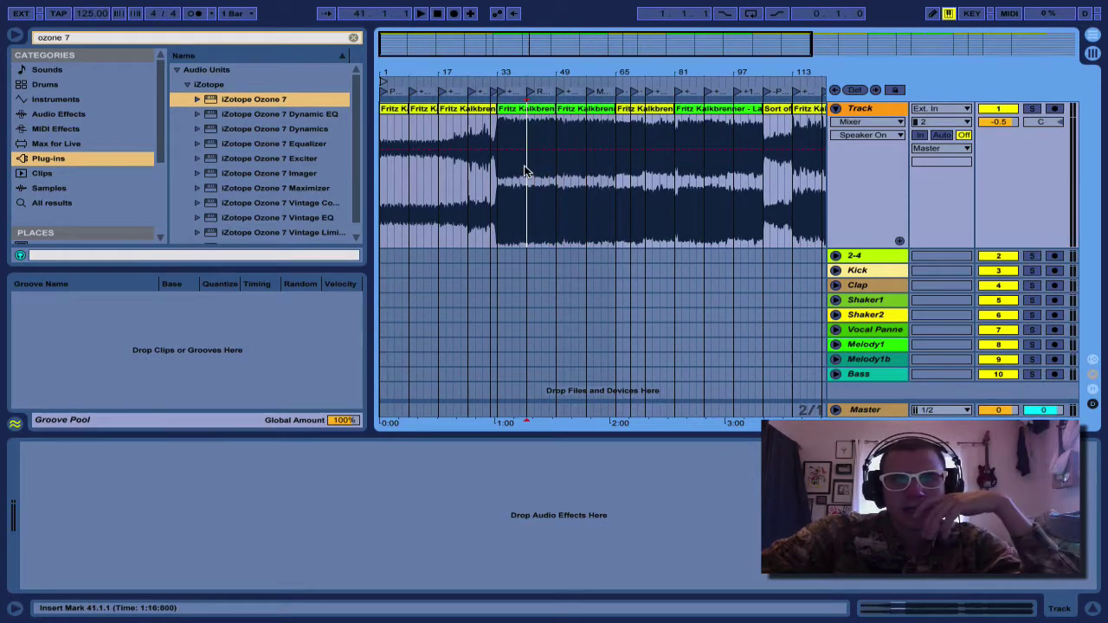
click(505, 172)
click(486, 171)
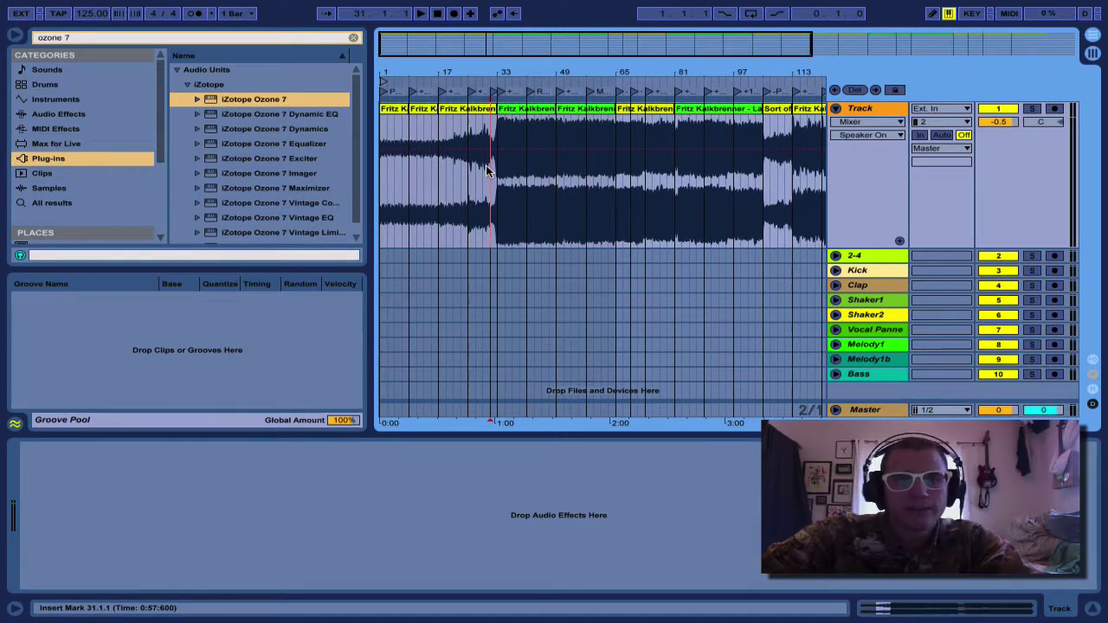
- Review the sections around bar 65, moving the insert mark back from bar 71 to bar 57
click(849, 113)
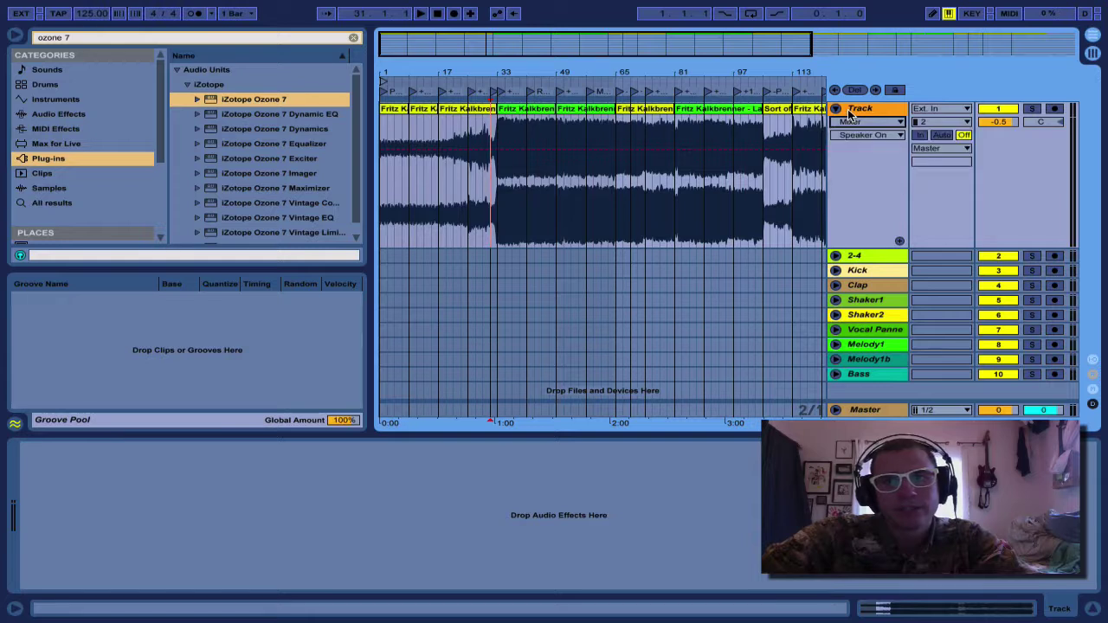
click(638, 189)
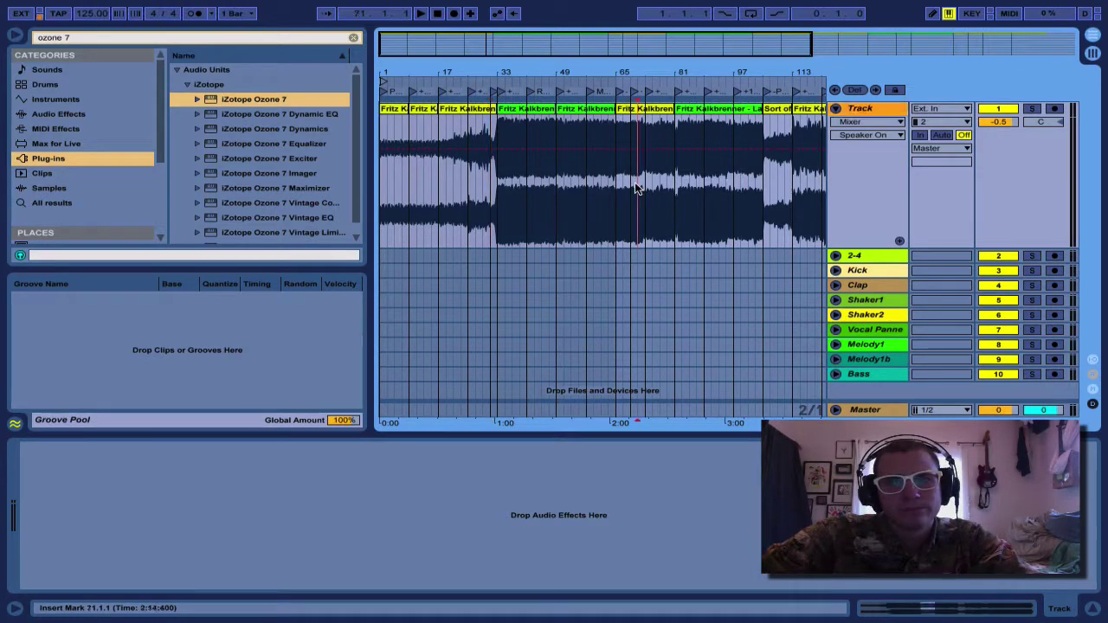
click(631, 189)
click(624, 190)
click(608, 189)
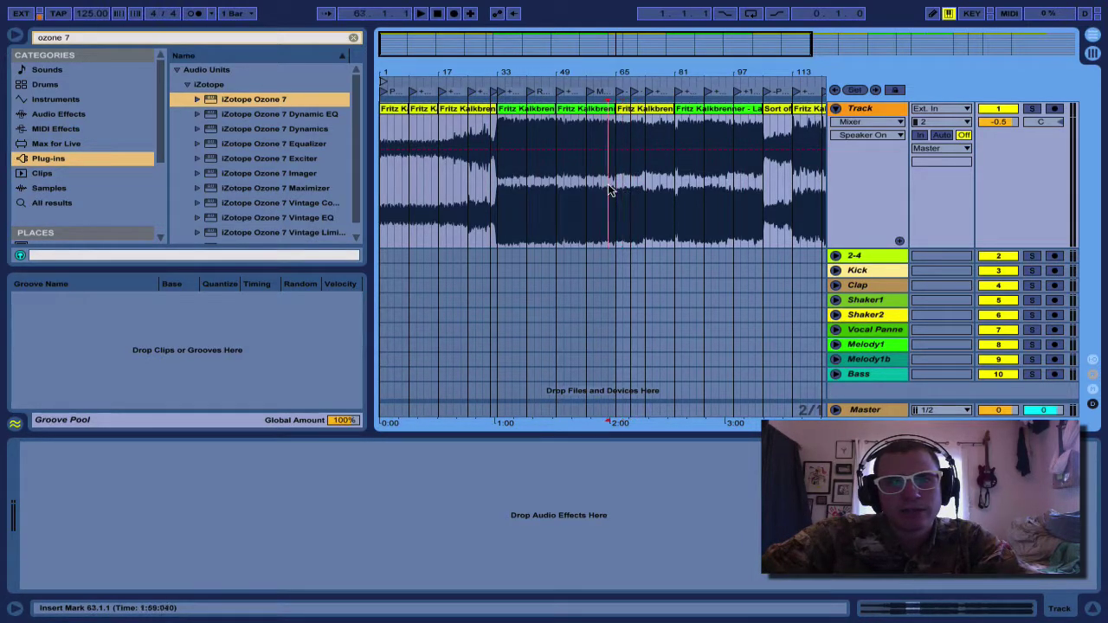
click(601, 187)
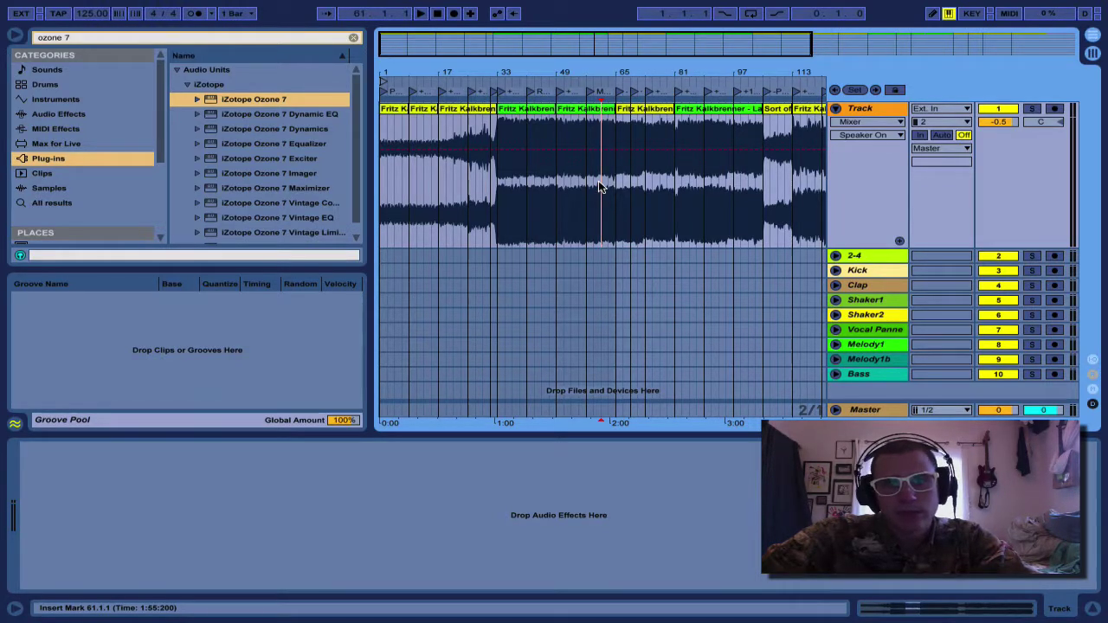
click(588, 182)
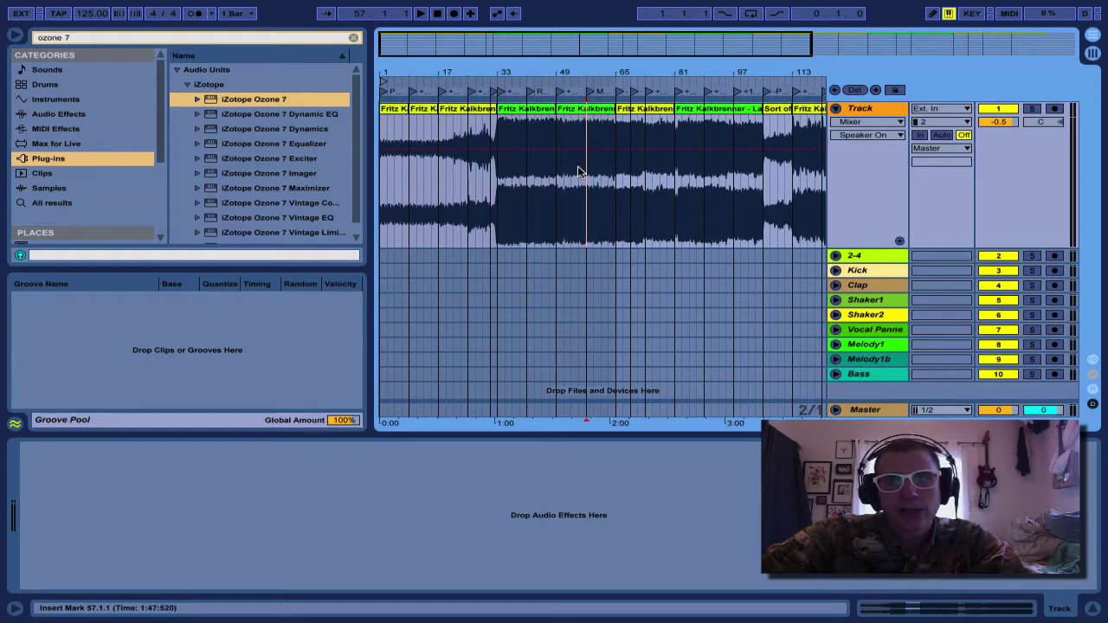
- Step the insert mark back to the +Bass/kick entrance at bar 33
click(578, 171)
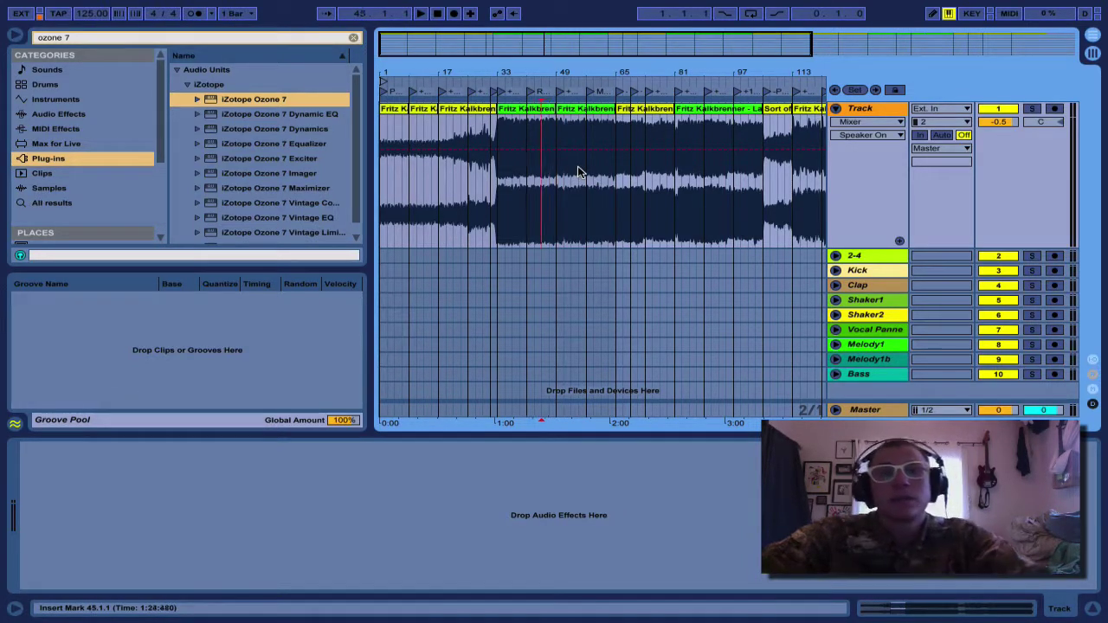
key(Left)
key(Left)
key(Left)
key(Left)
key(Left)
key(Left)
key(Left)
key(Left)
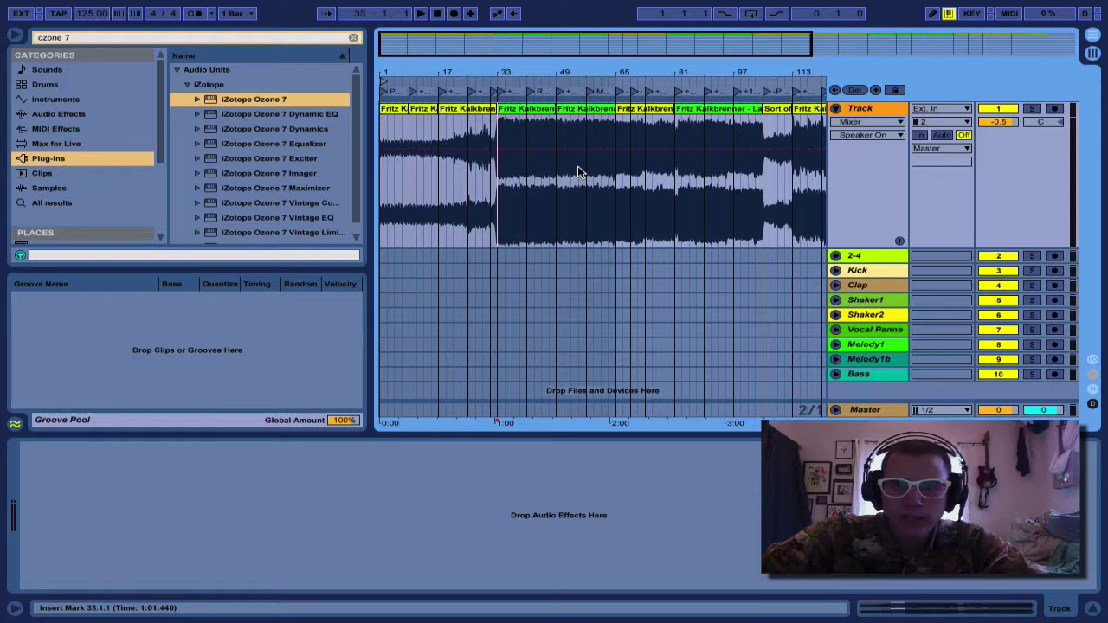
- Highlight all the part tracks from 2-4 down to Bass, and reduce the selection to the 2-4 track
click(864, 258)
click(870, 370)
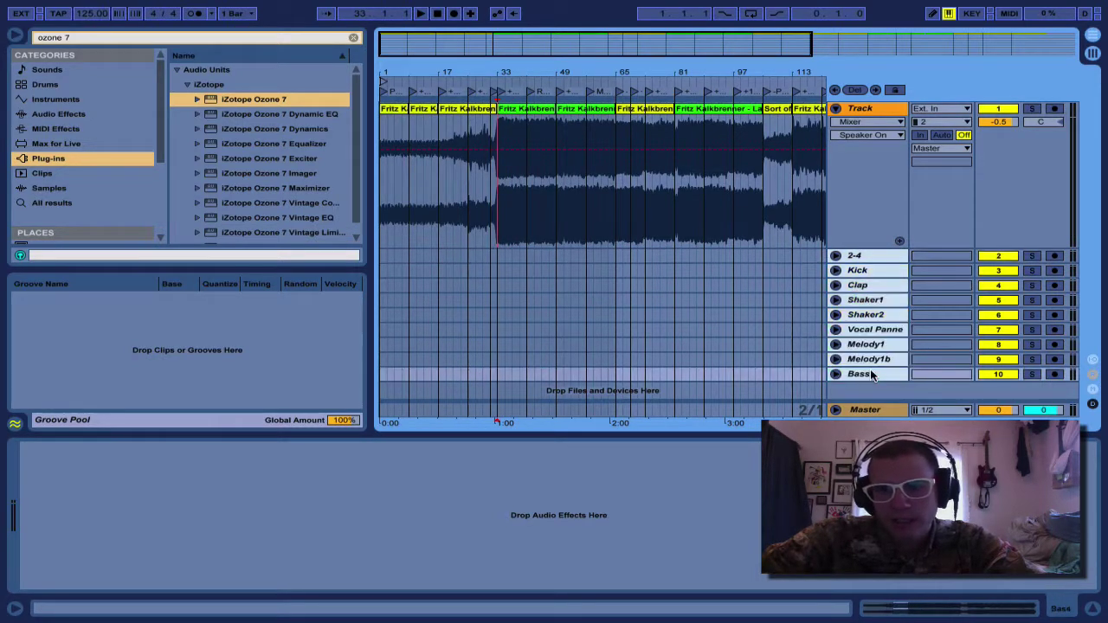
shift+click(872, 255)
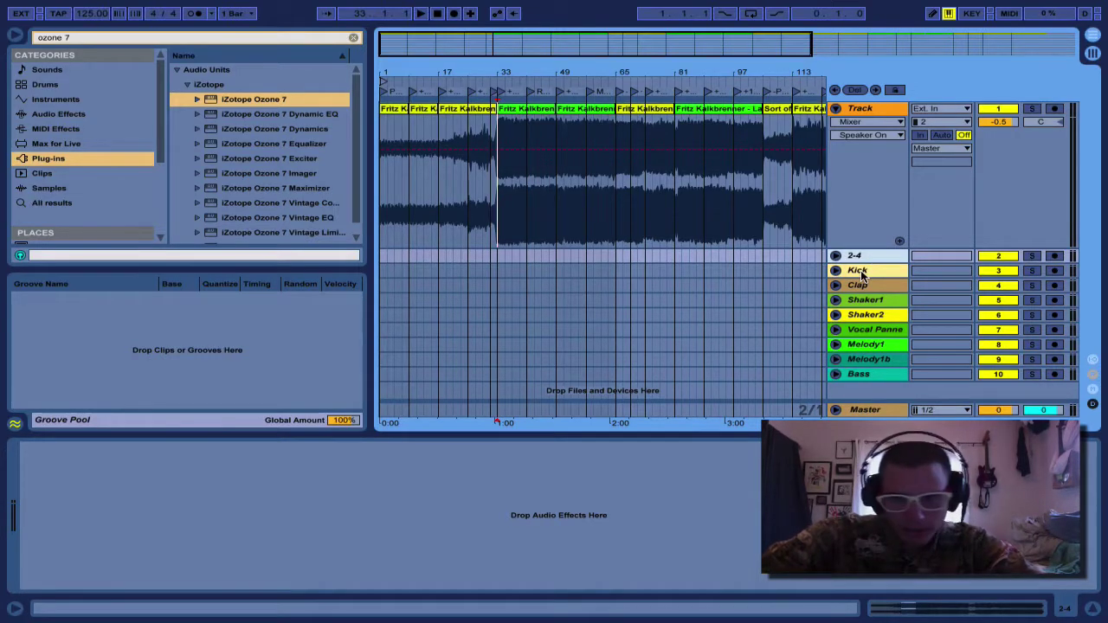
- Examine the intro sections close up and audition the percussion from bar 1 to about bar 4
click(438, 206)
key(plus)
key(plus)
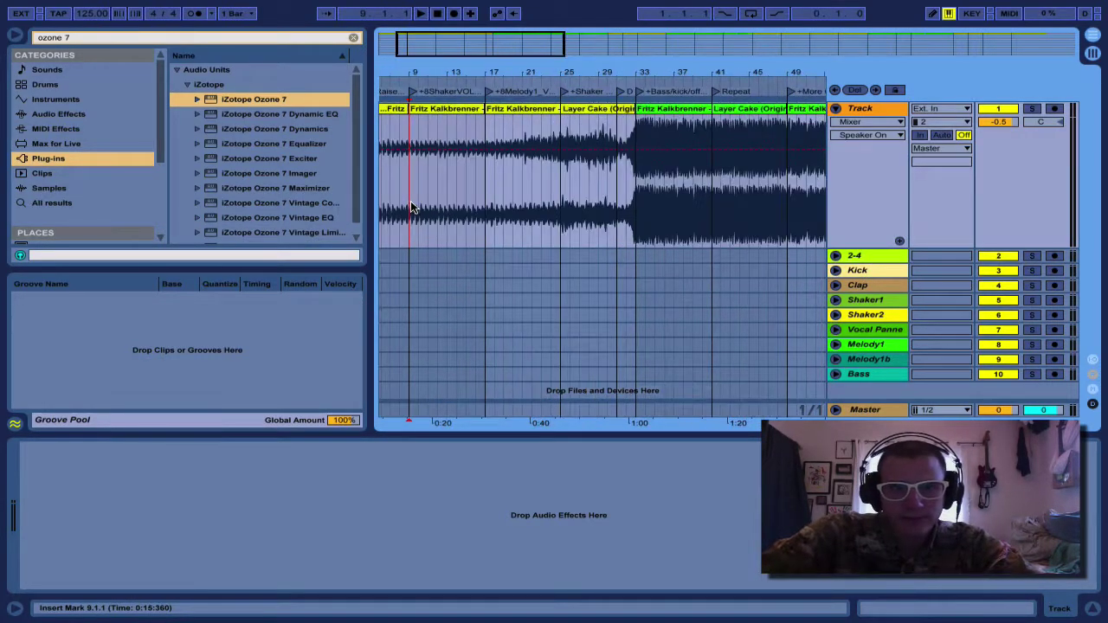
key(Home)
key(space)
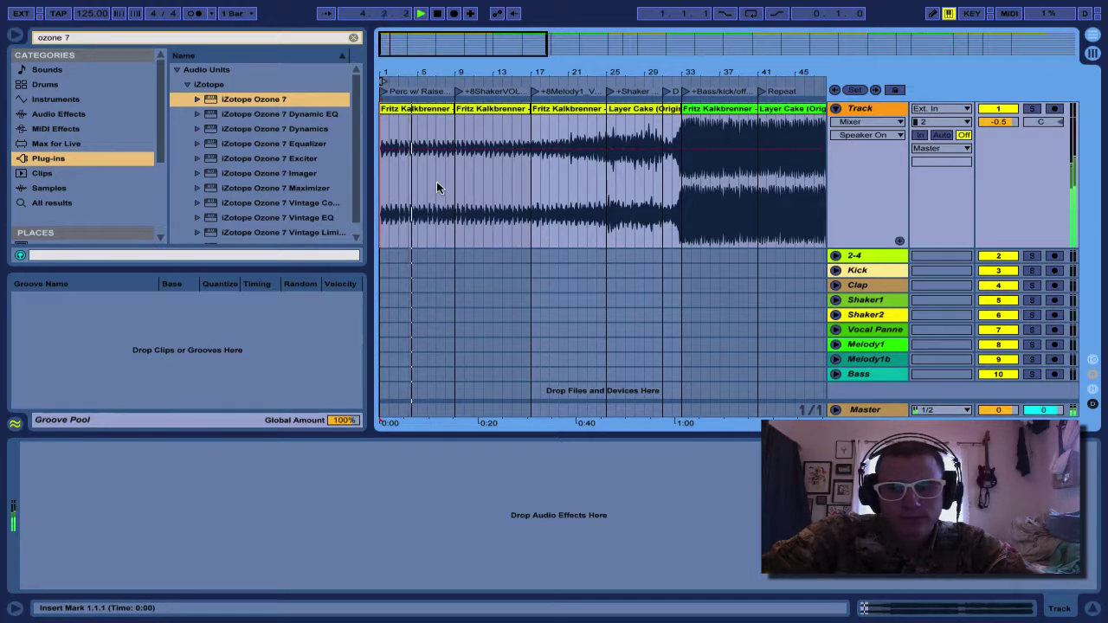
key(space)
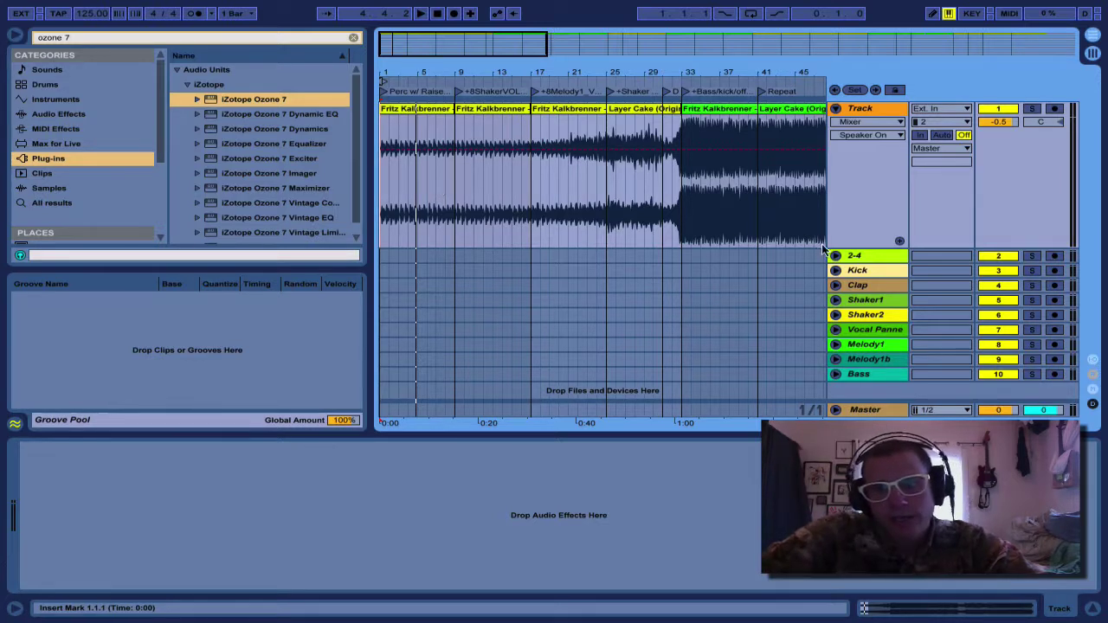
- Move the Vocal Panne track directly below 2-4, and insert a new audio track named "Hit on 1234" beneath it
click(854, 257)
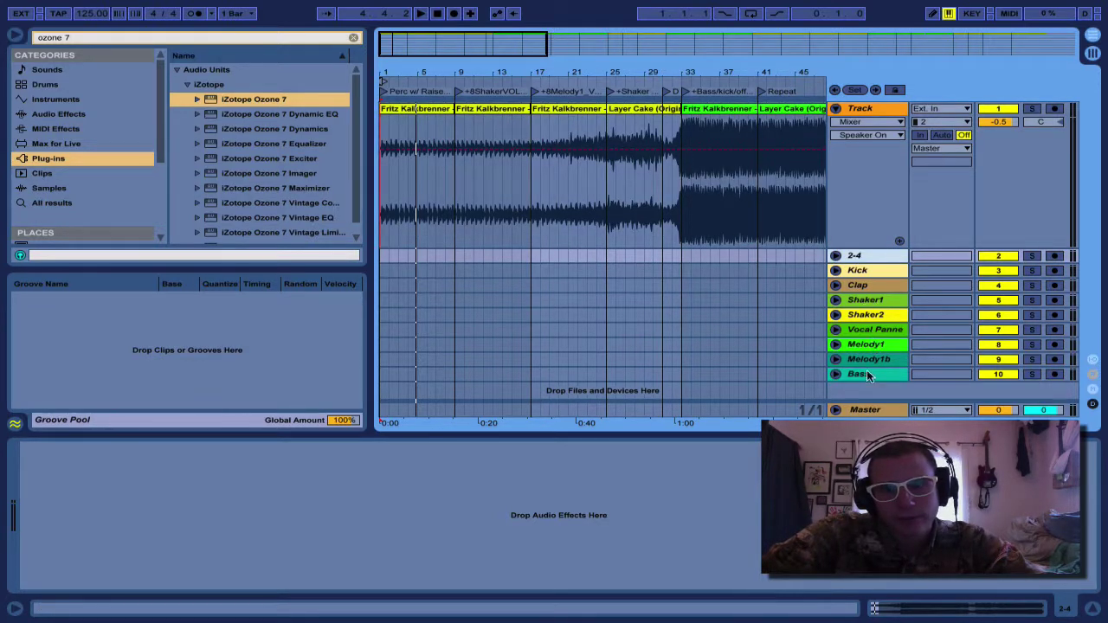
drag(866, 331, 863, 262)
key(ctrl+t)
key(ctrl+r)
text(Hit o)
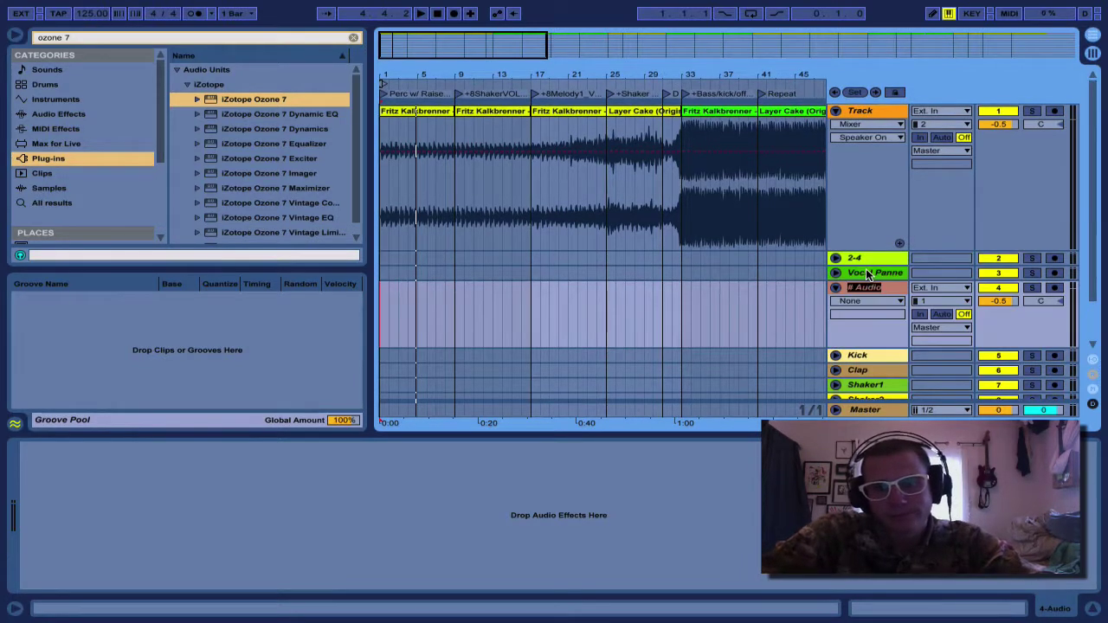
text(n)
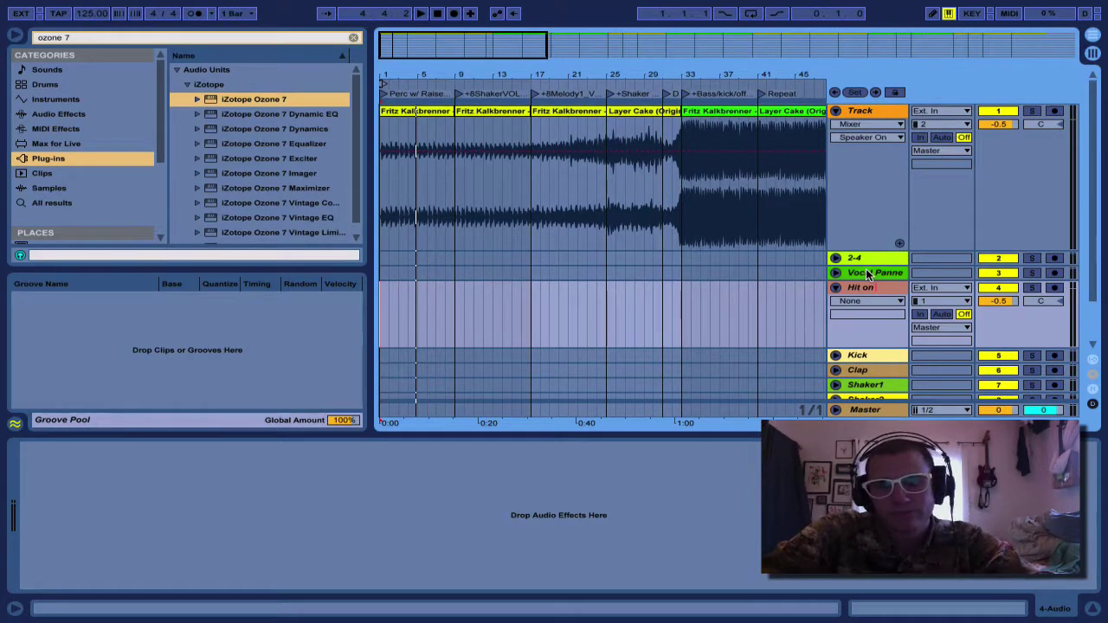
text( 1234)
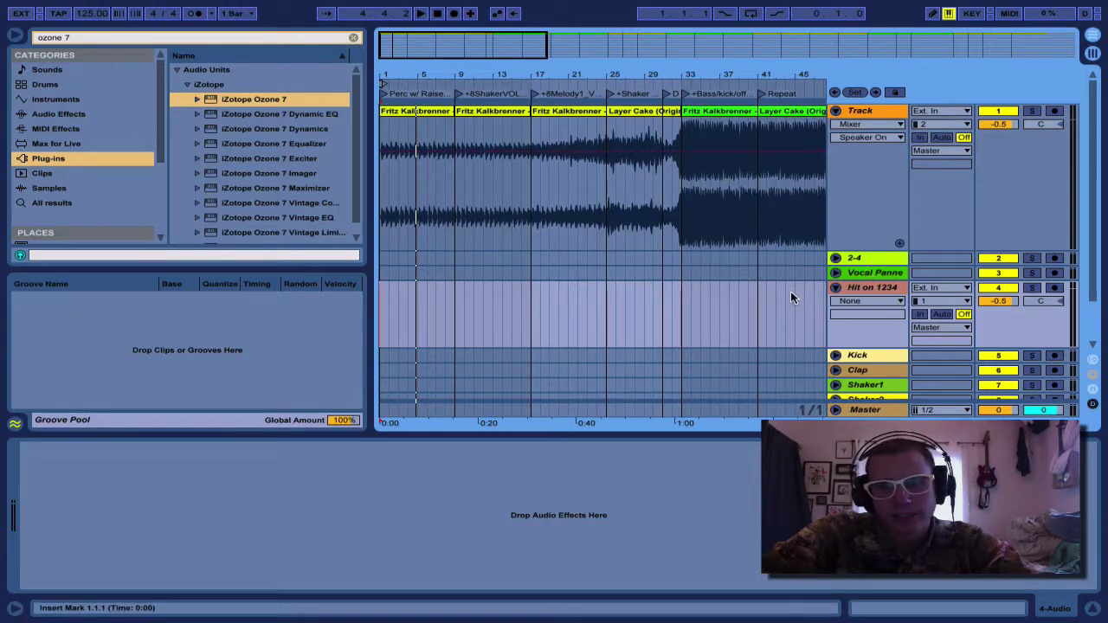
key(Return)
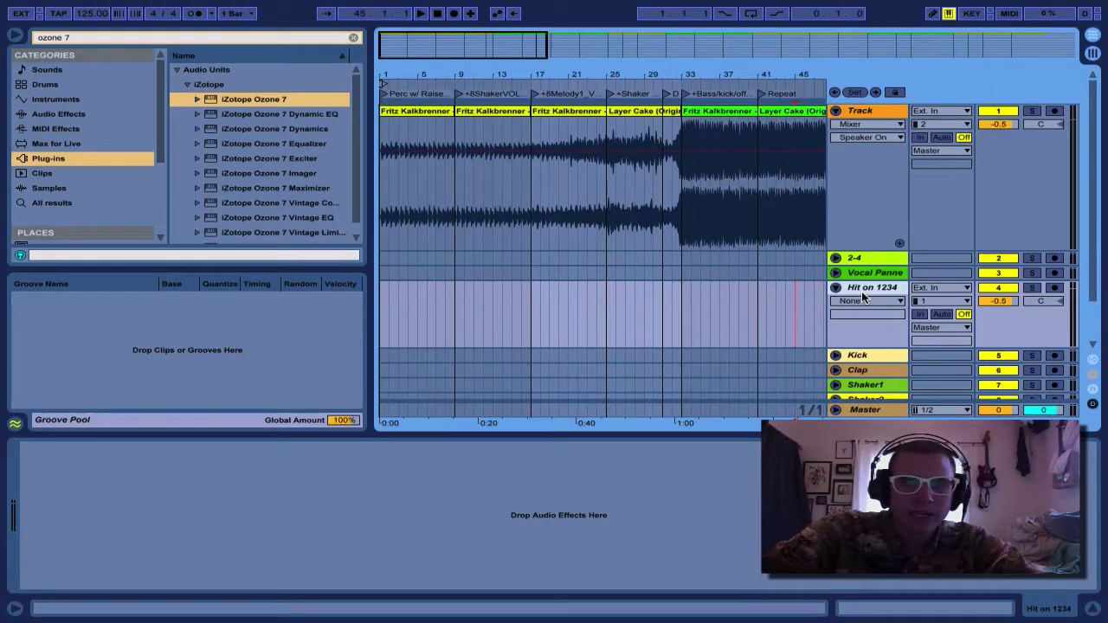
- Collapse all the tracks to minimum height and place the insert mark at bar 37
click(849, 290)
alt+click(836, 287)
click(722, 214)
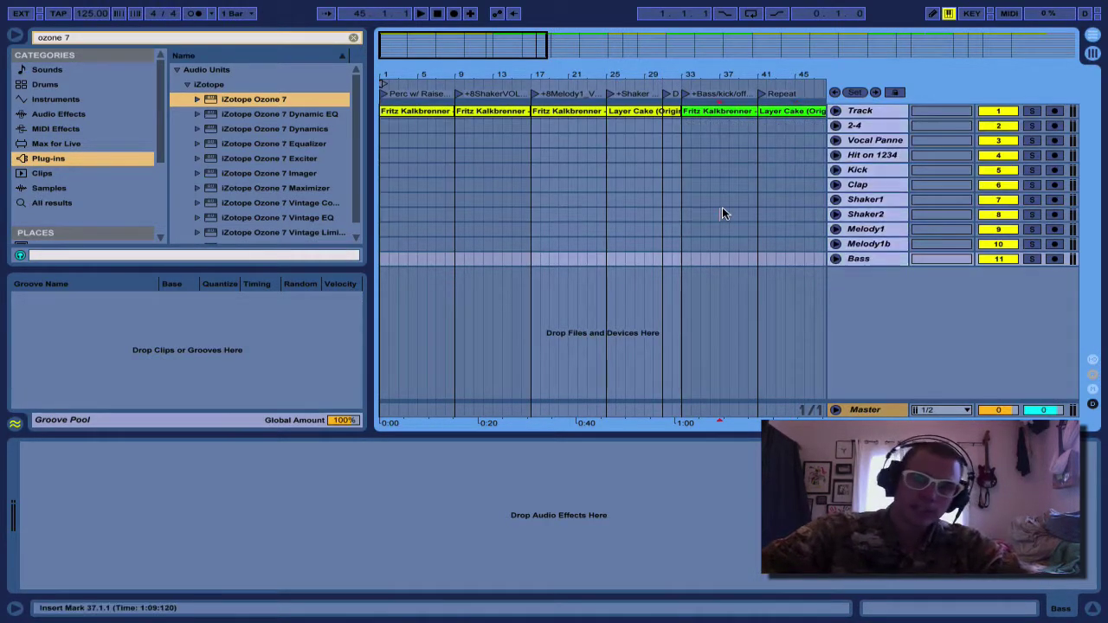
- Unfold the full-song track, place its insert mark at bar 17, and show the whole arrangement
click(835, 111)
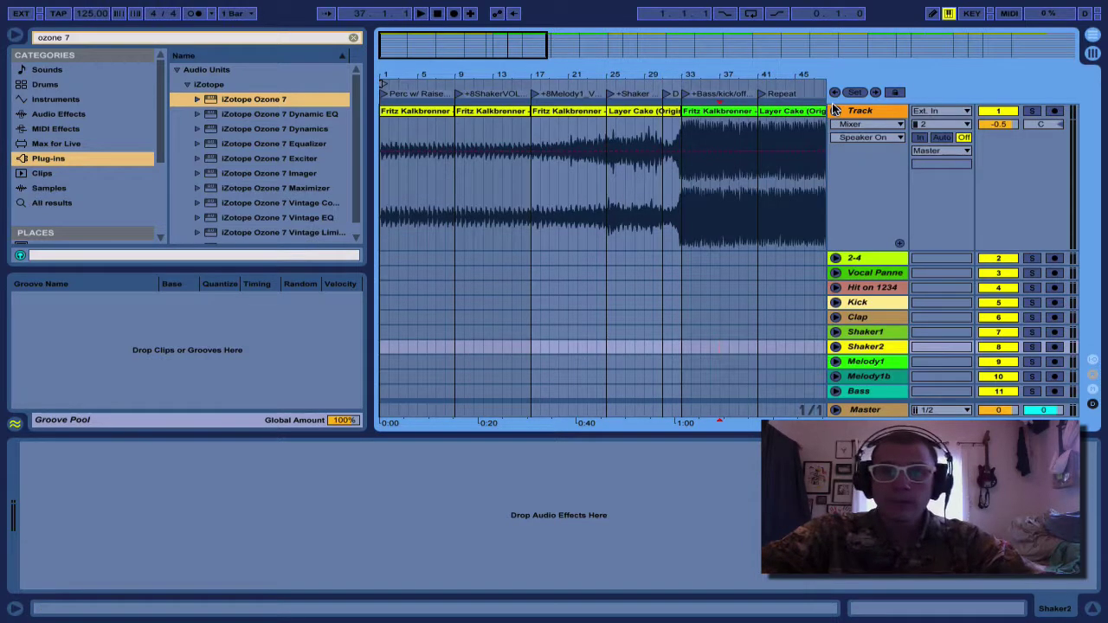
click(534, 176)
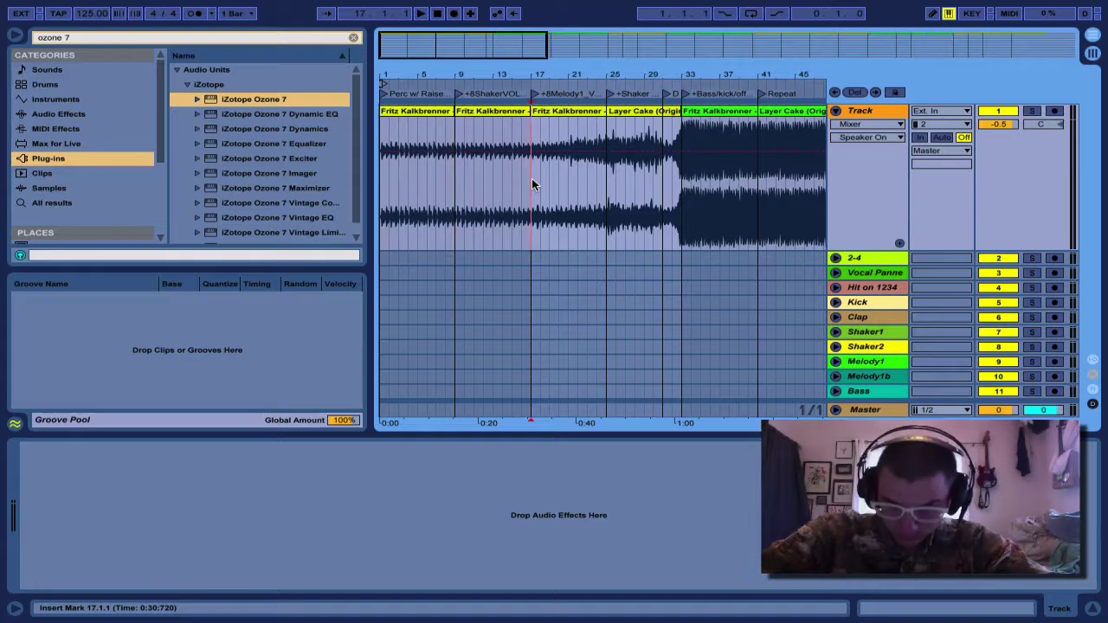
key(minus)
key(minus)
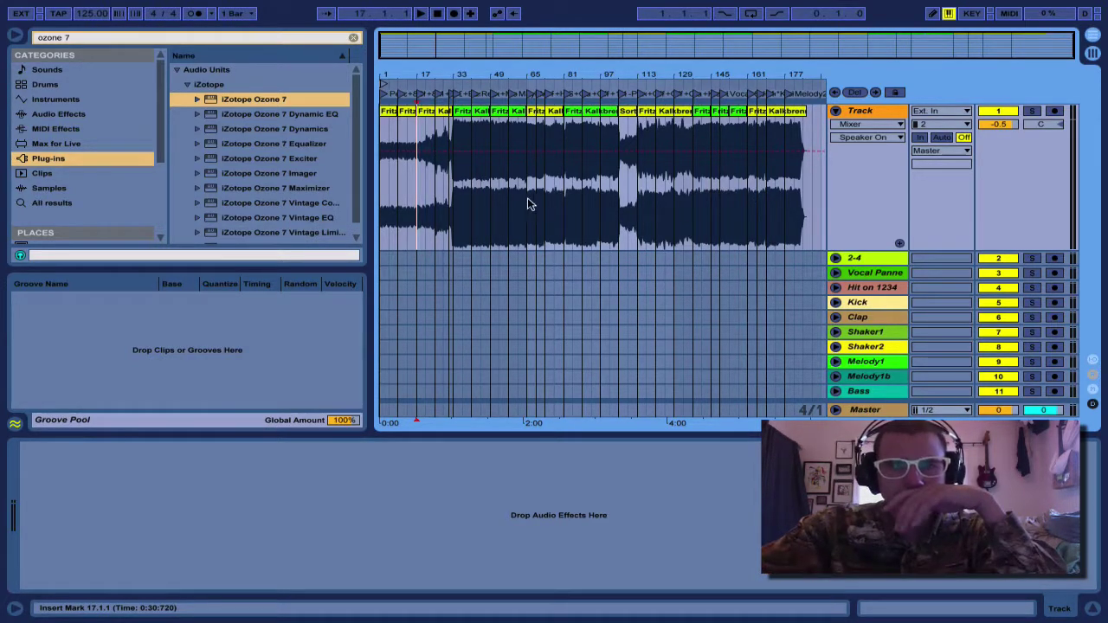
- Compare the song's sections by selecting bars 17 to 33, 33 to 49 and 49 to 65 in turn
click(413, 113)
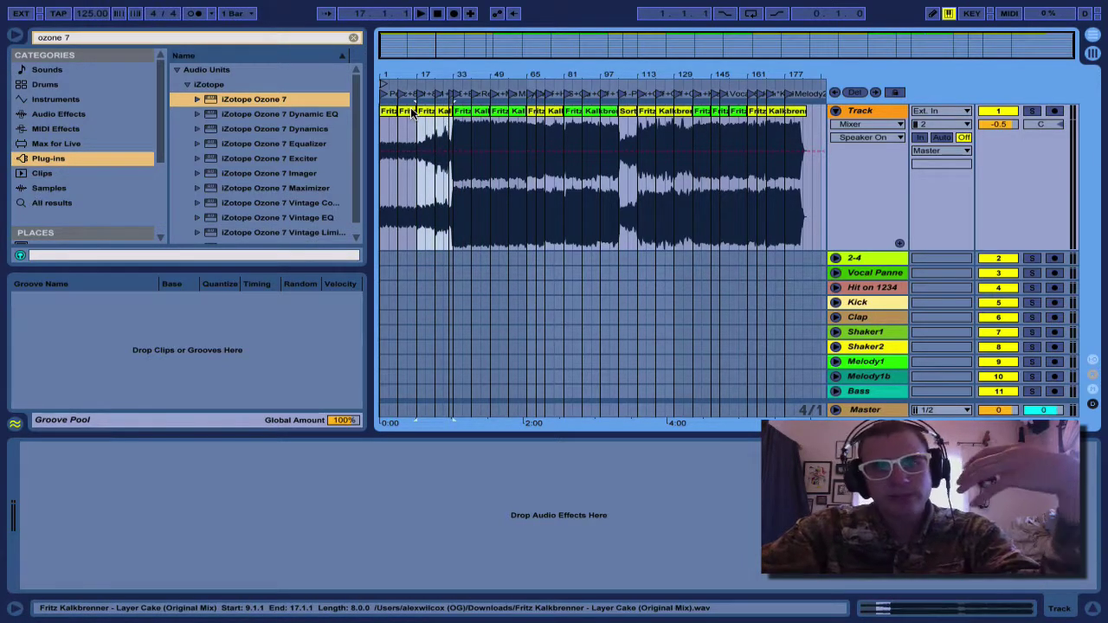
click(419, 114)
click(419, 113)
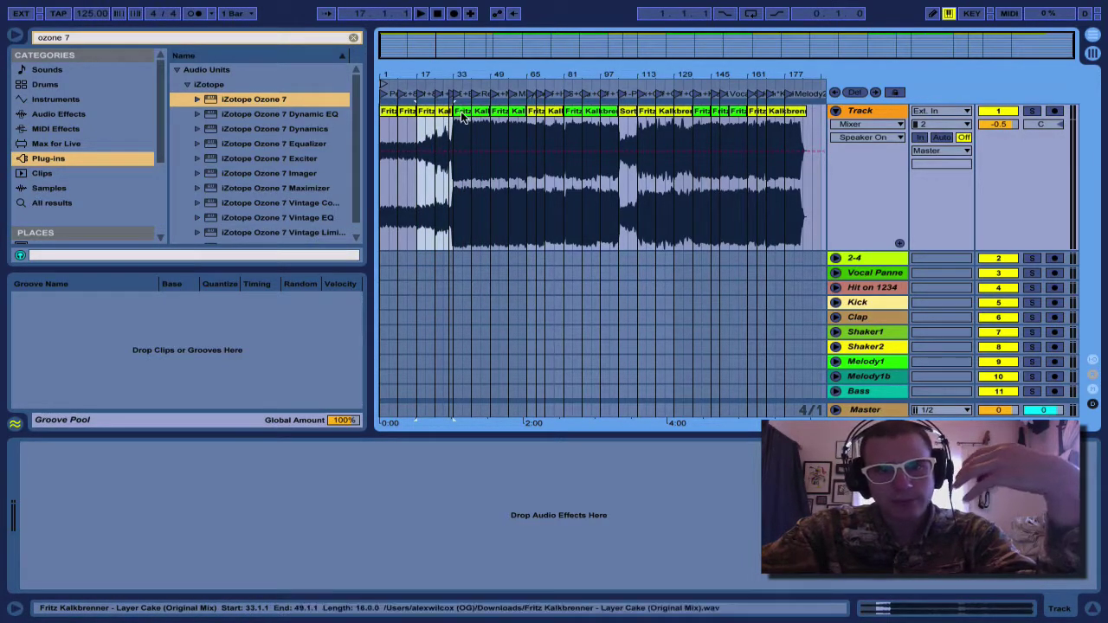
click(462, 119)
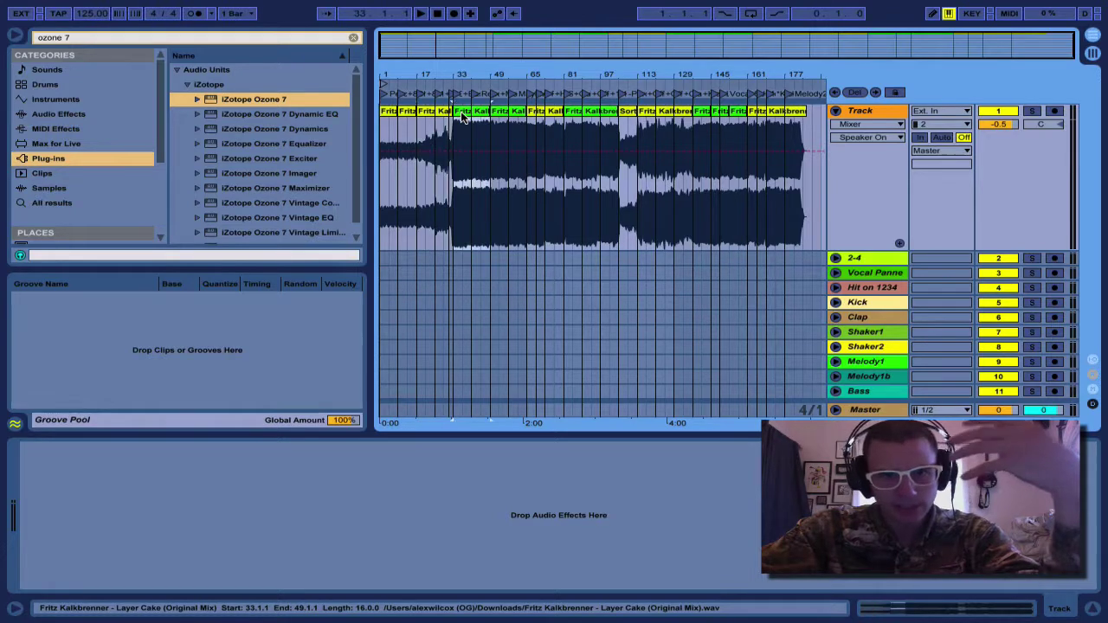
click(514, 113)
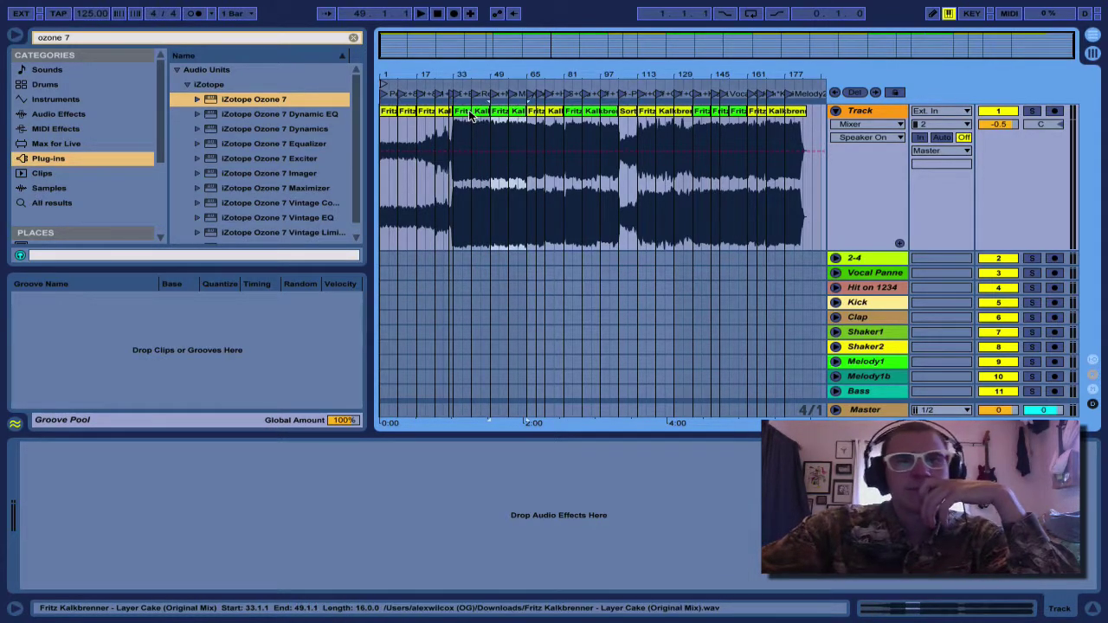
click(497, 116)
click(509, 118)
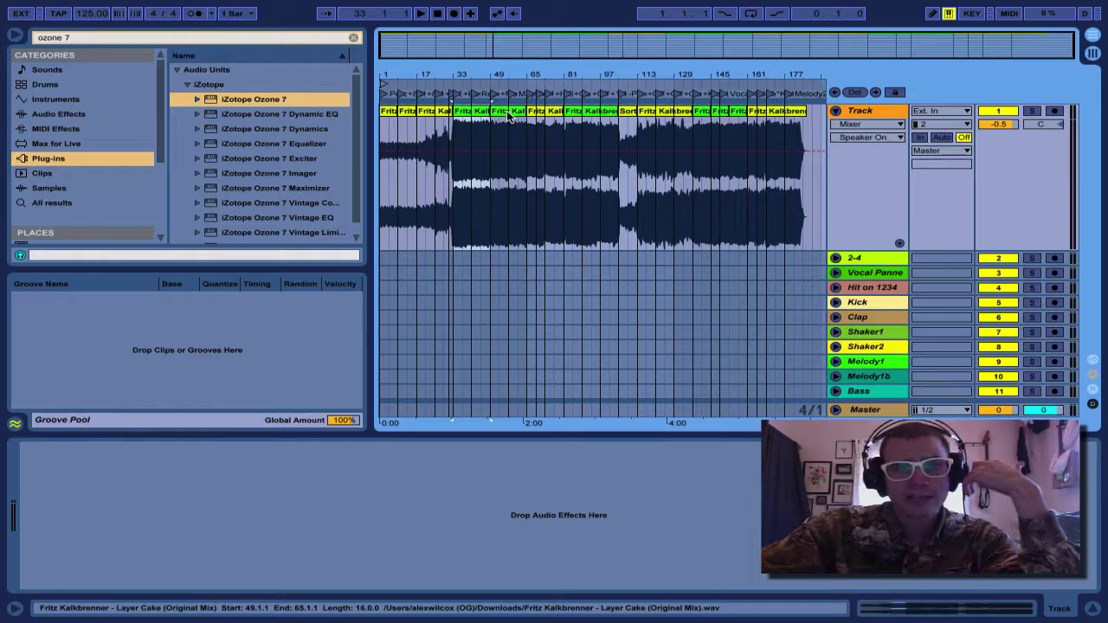
- Try colouring the two intro clips from bar 1 to bar 17 red, and undo the colour change
click(402, 113)
drag(402, 112, 384, 106)
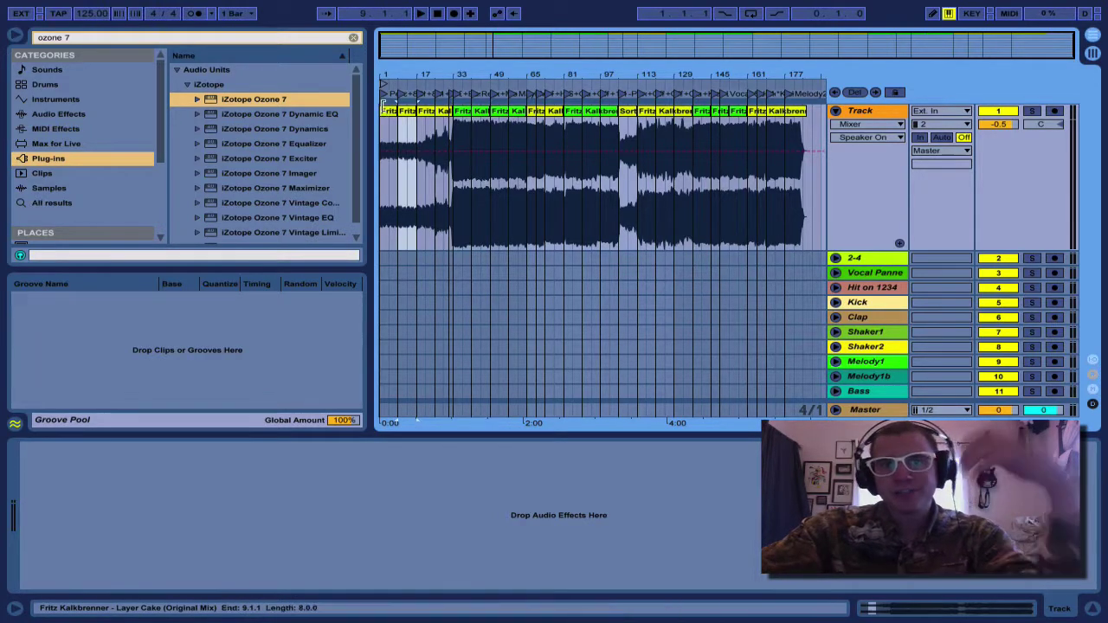
click(387, 118)
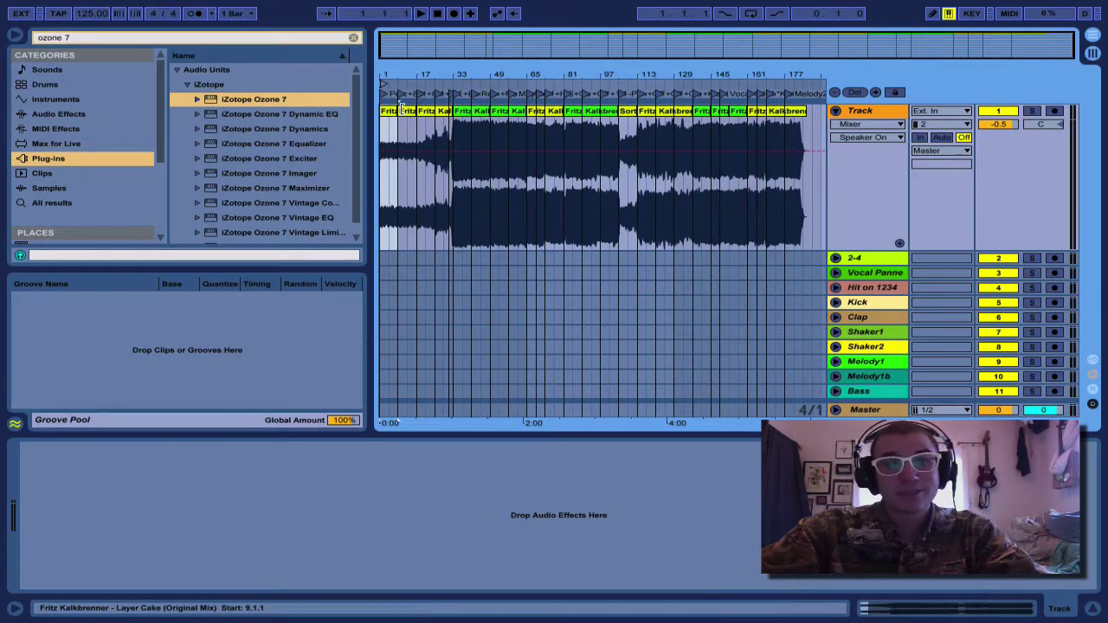
right_click(402, 112)
key(Escape)
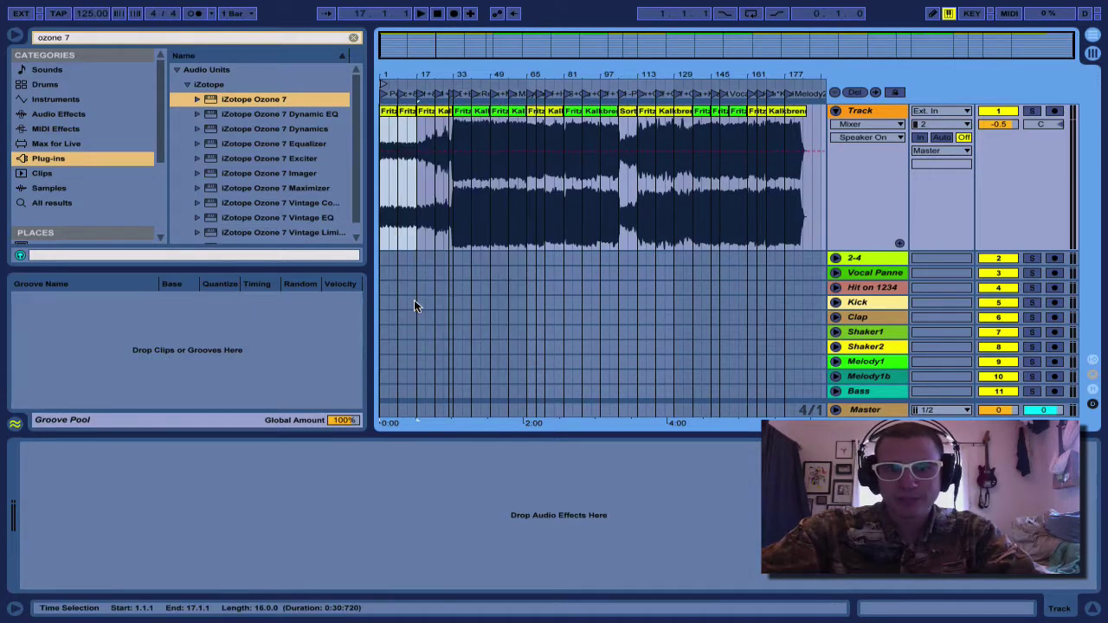
right_click(406, 113)
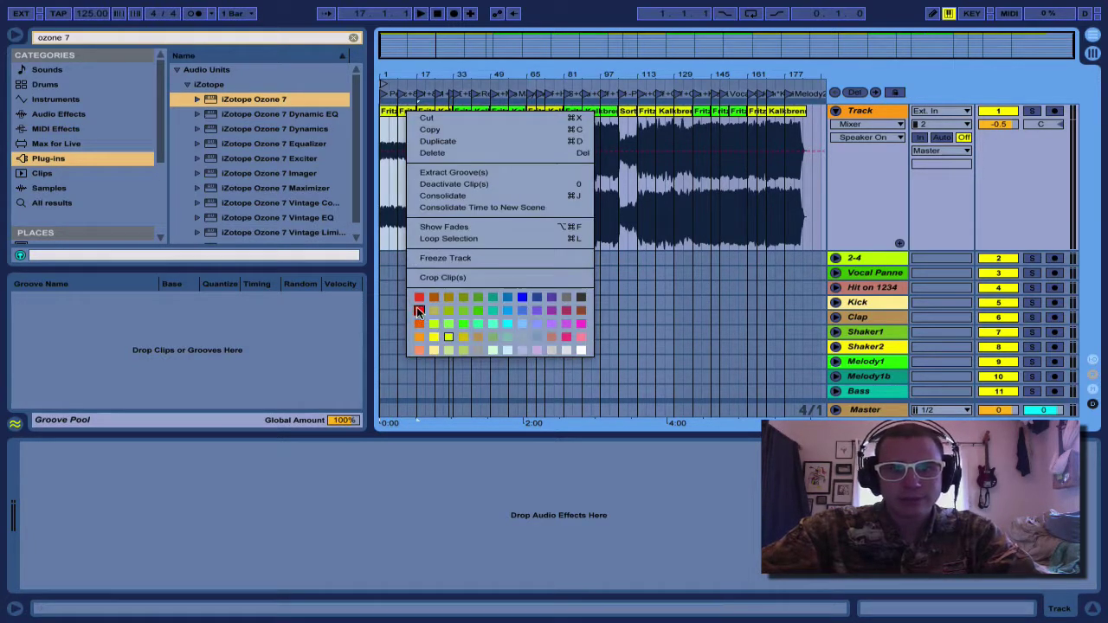
click(419, 310)
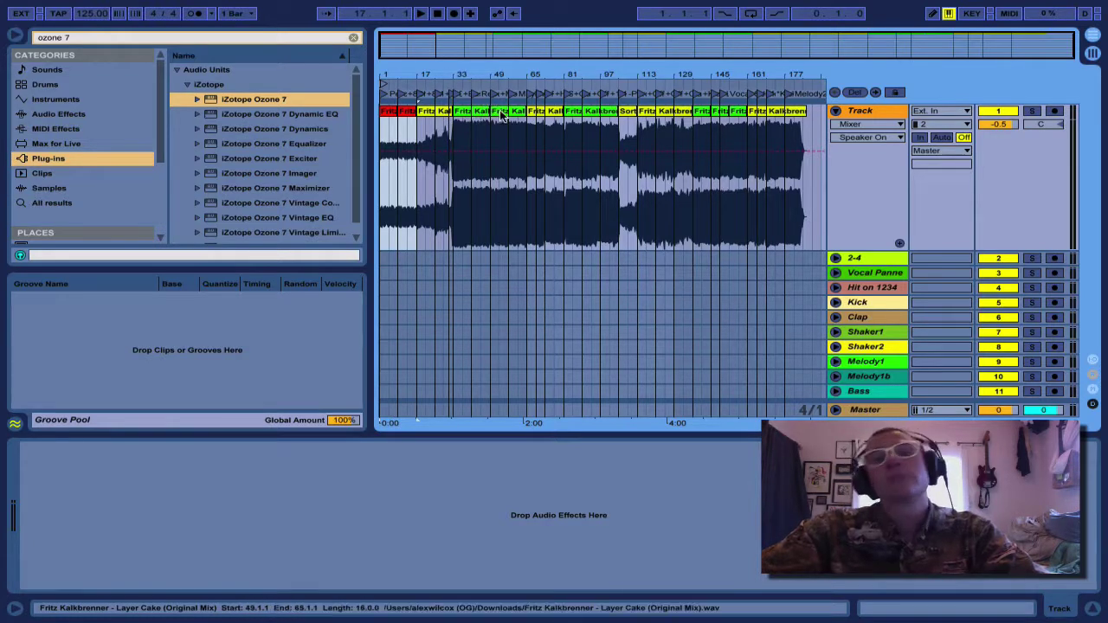
key(ctrl+z)
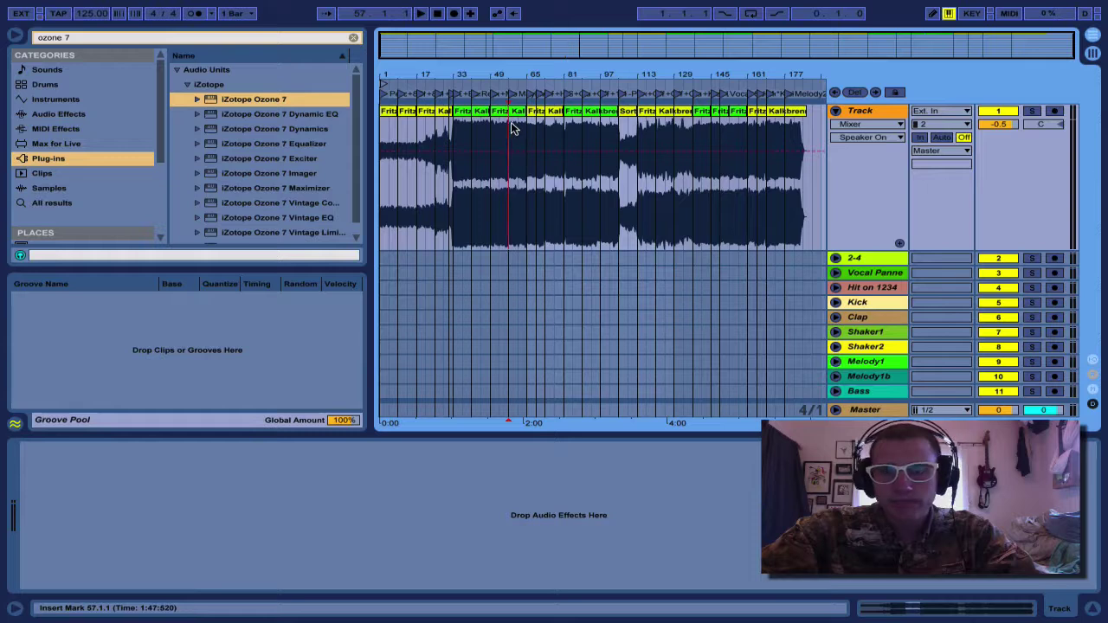
- Place the insert mark at bar 73 on the full-song track and step it back to bar 29
click(545, 136)
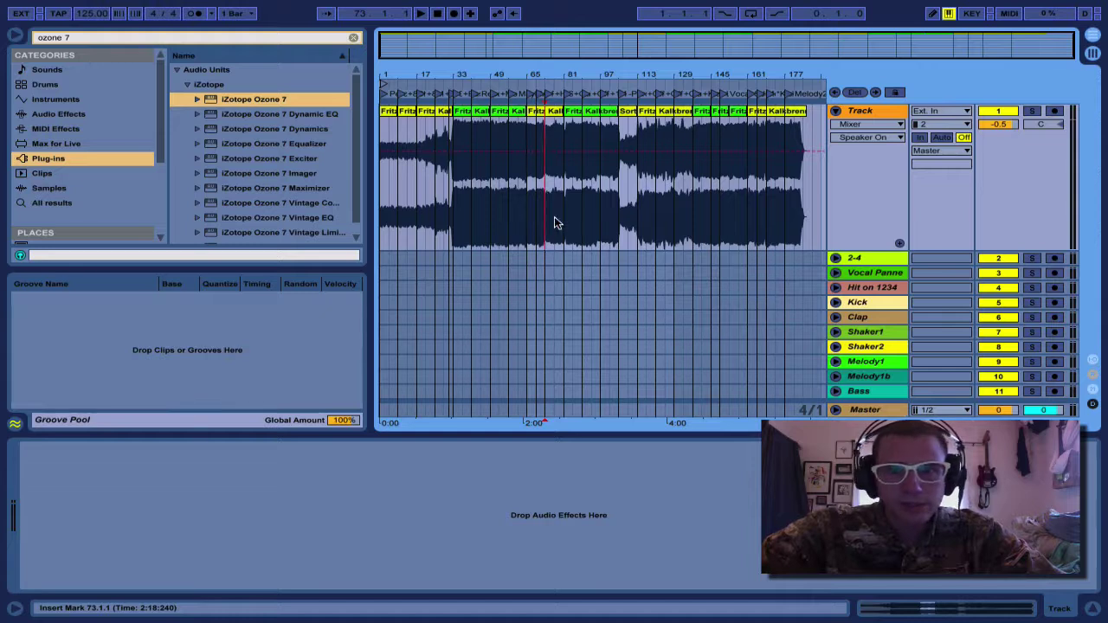
key(Left)
key(Left)
key(Left)
key(Left)
key(Left)
key(Left)
key(Left)
key(Left)
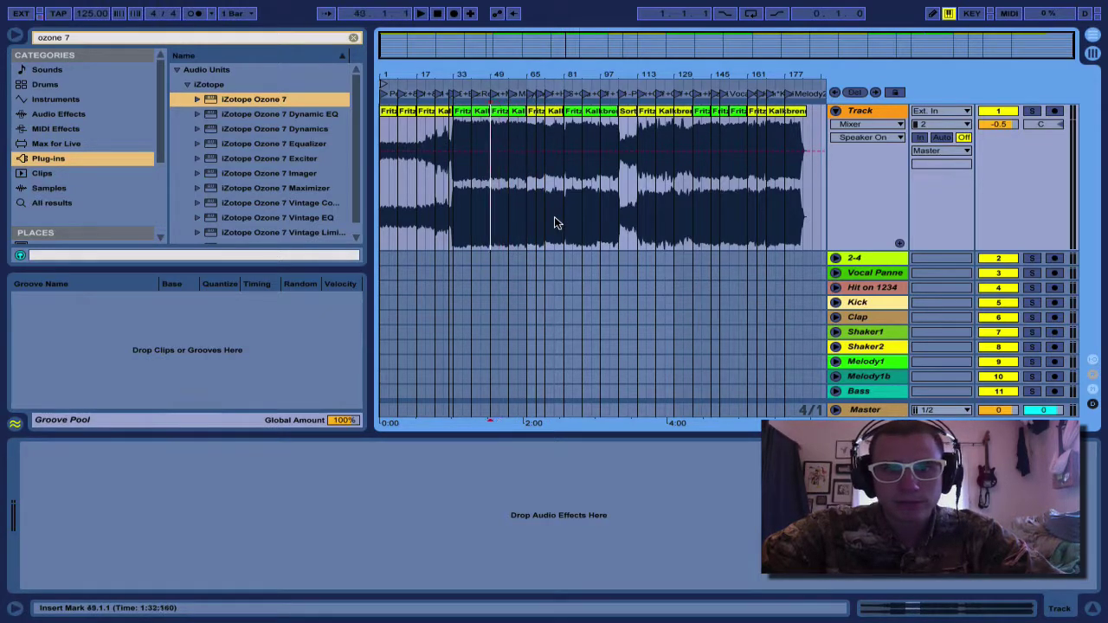
key(Left)
key(Left)
key(Left)
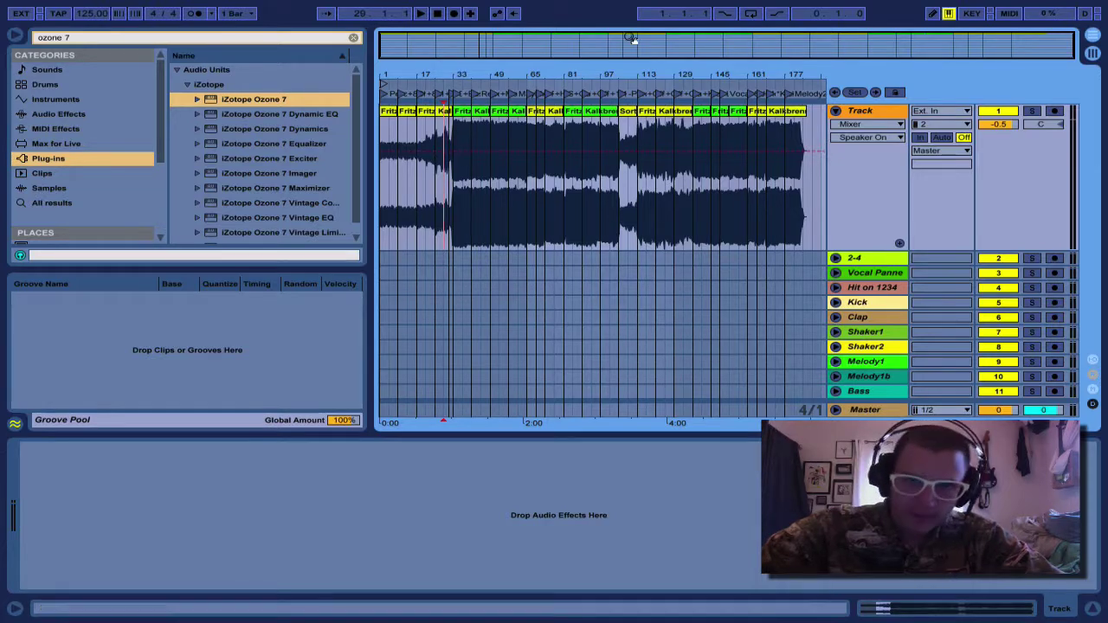
- Examine the clip from bar 81 to bar 105 close up, and inspect the song's ending with the insert mark at bar 189
double_click(597, 110)
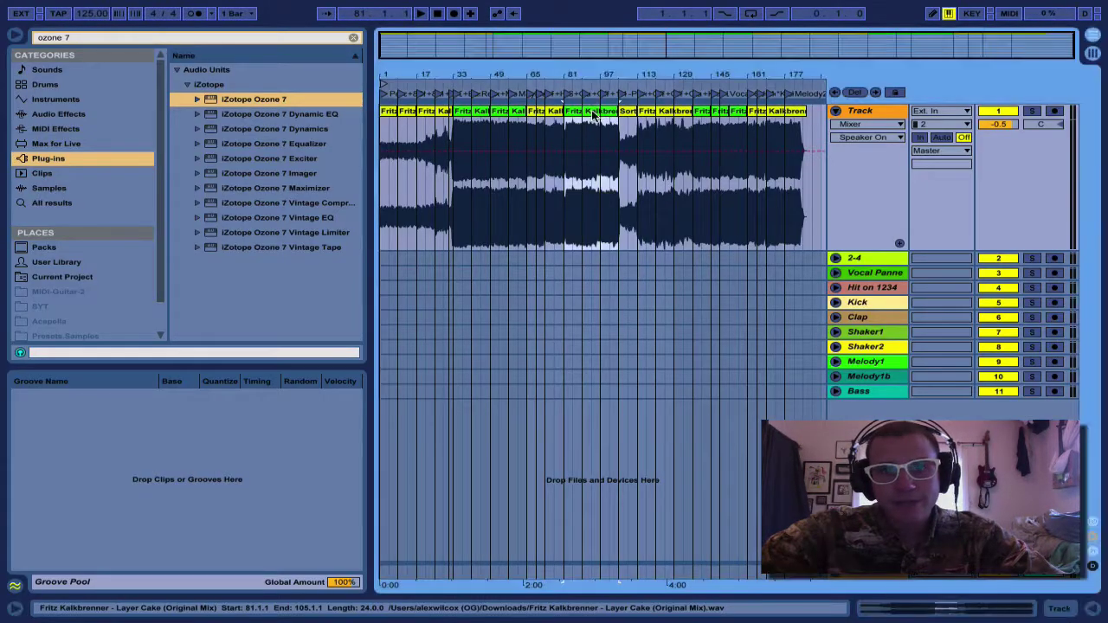
key(z)
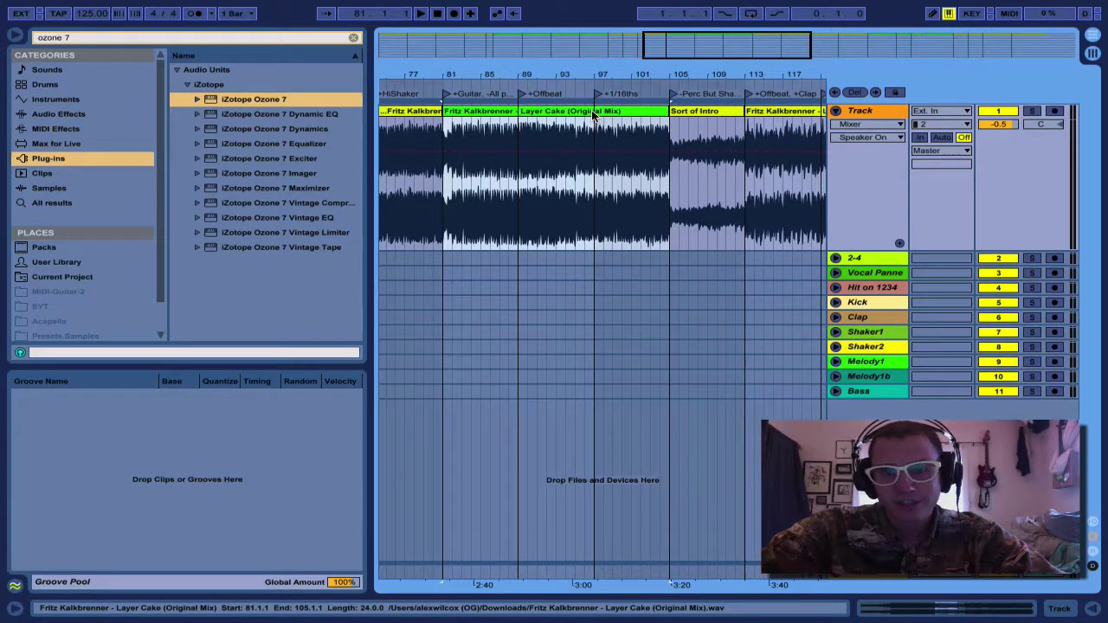
key(x)
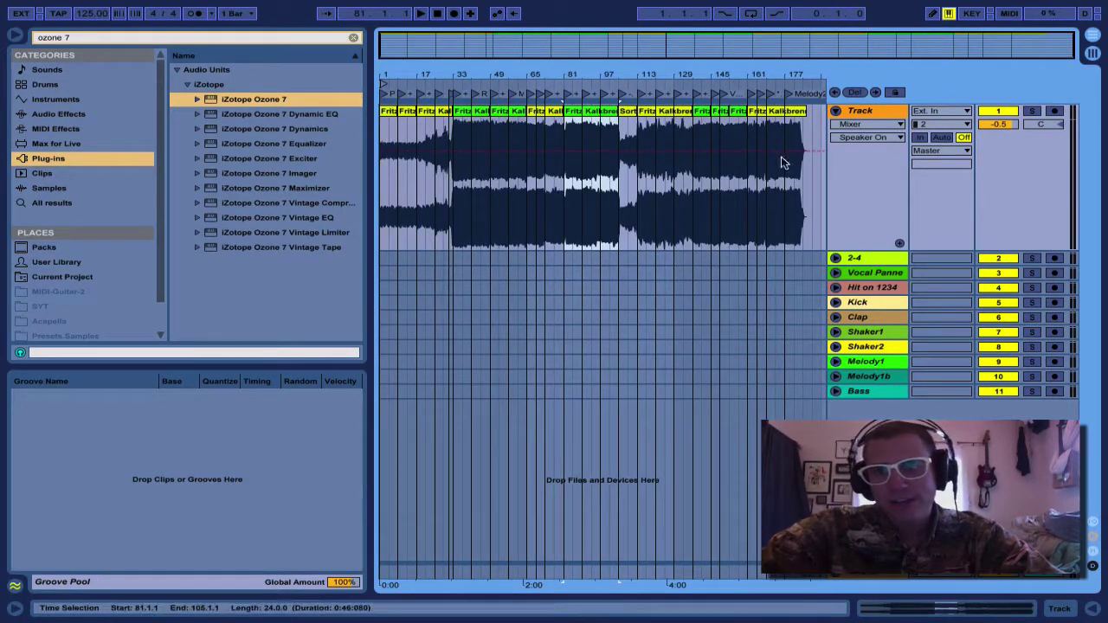
click(813, 162)
key(z)
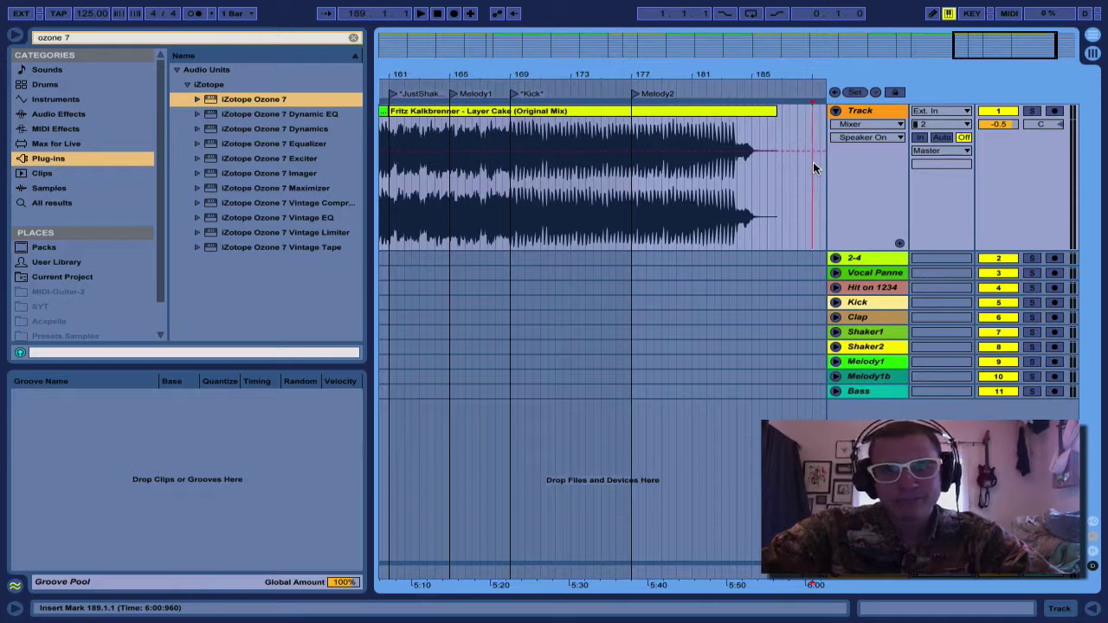